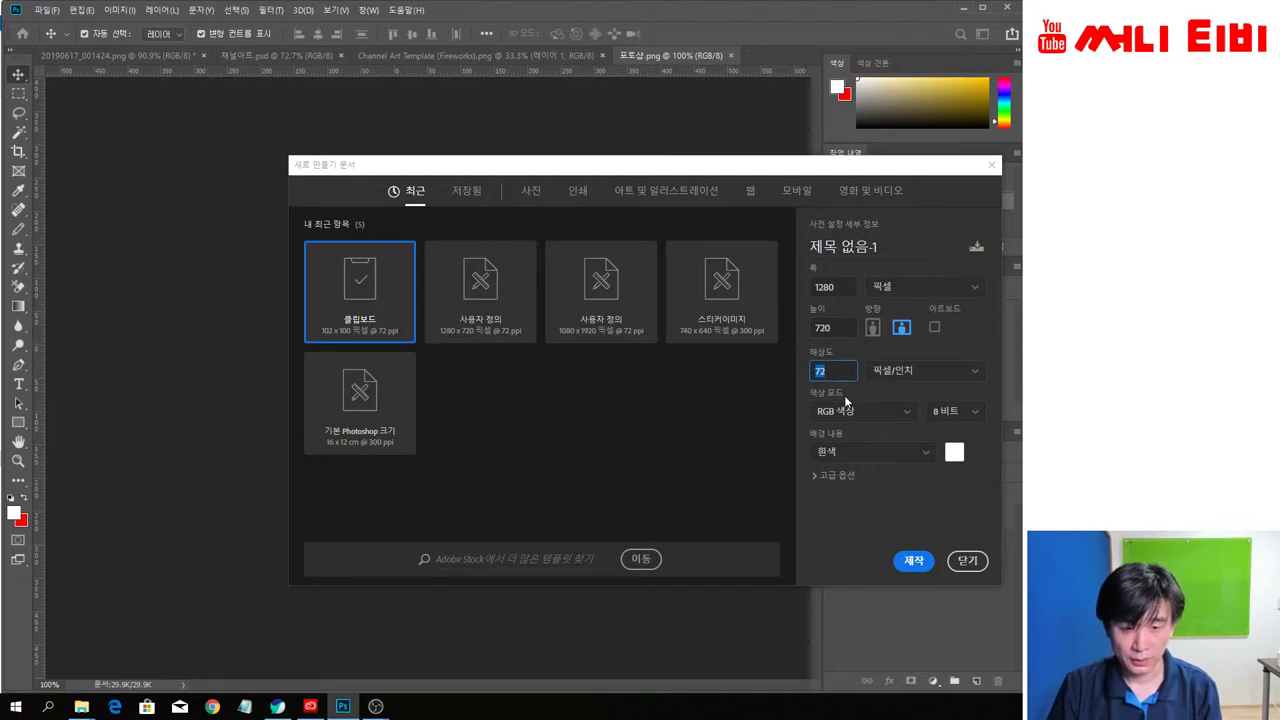
# Create a 1280 × 720 px document at 72 pixels/inch and copy the channel art template into it as a layer
pyautogui.click(911, 562)
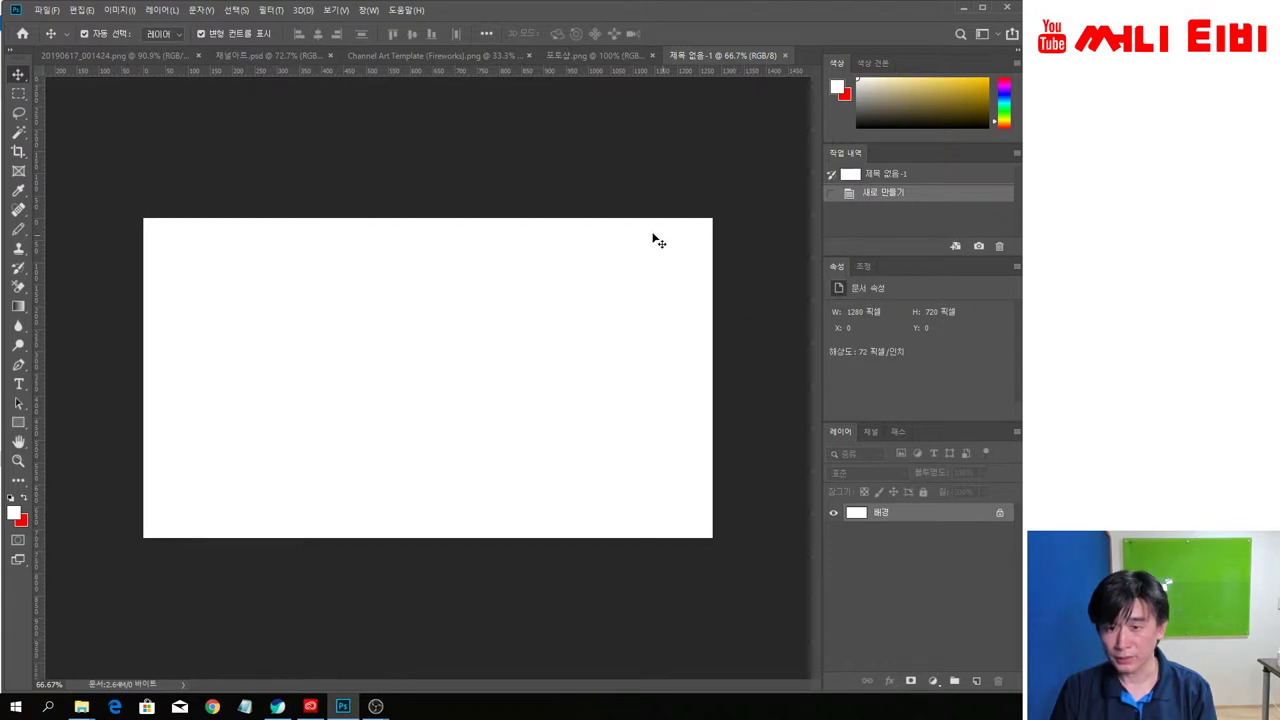
pyautogui.click(379, 56)
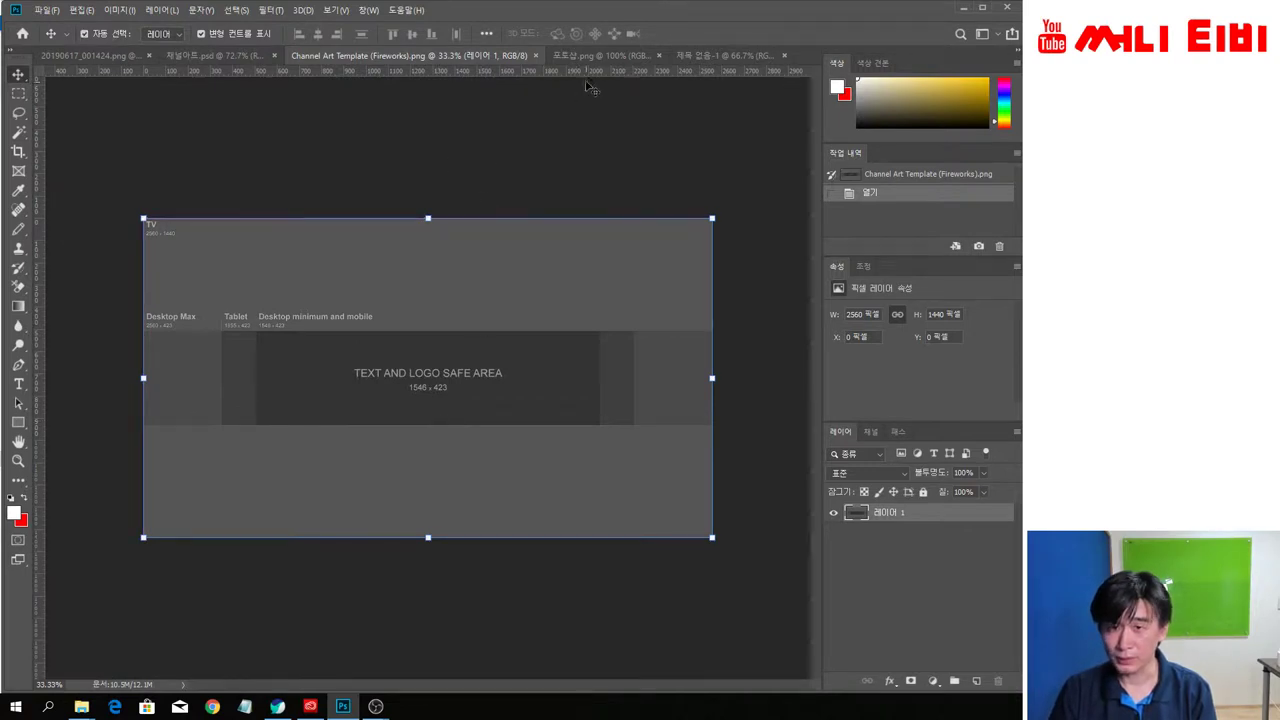
pyautogui.click(748, 56)
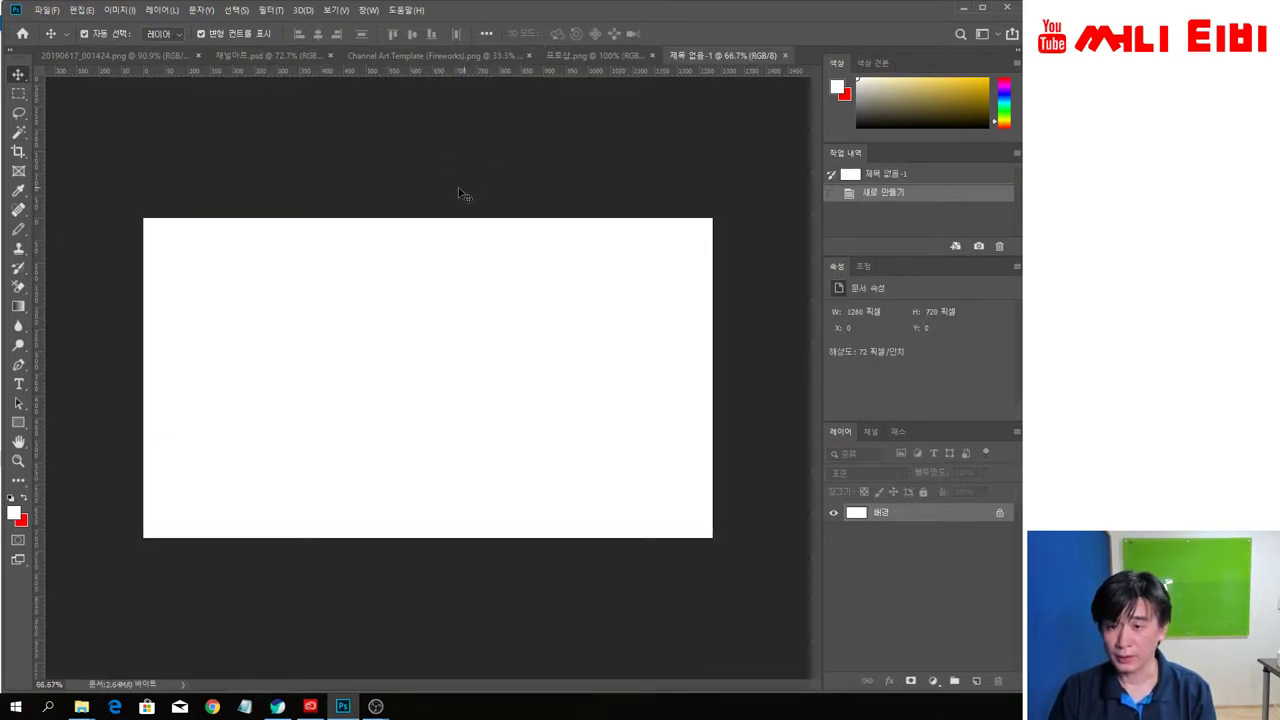
pyautogui.press('ctrl')
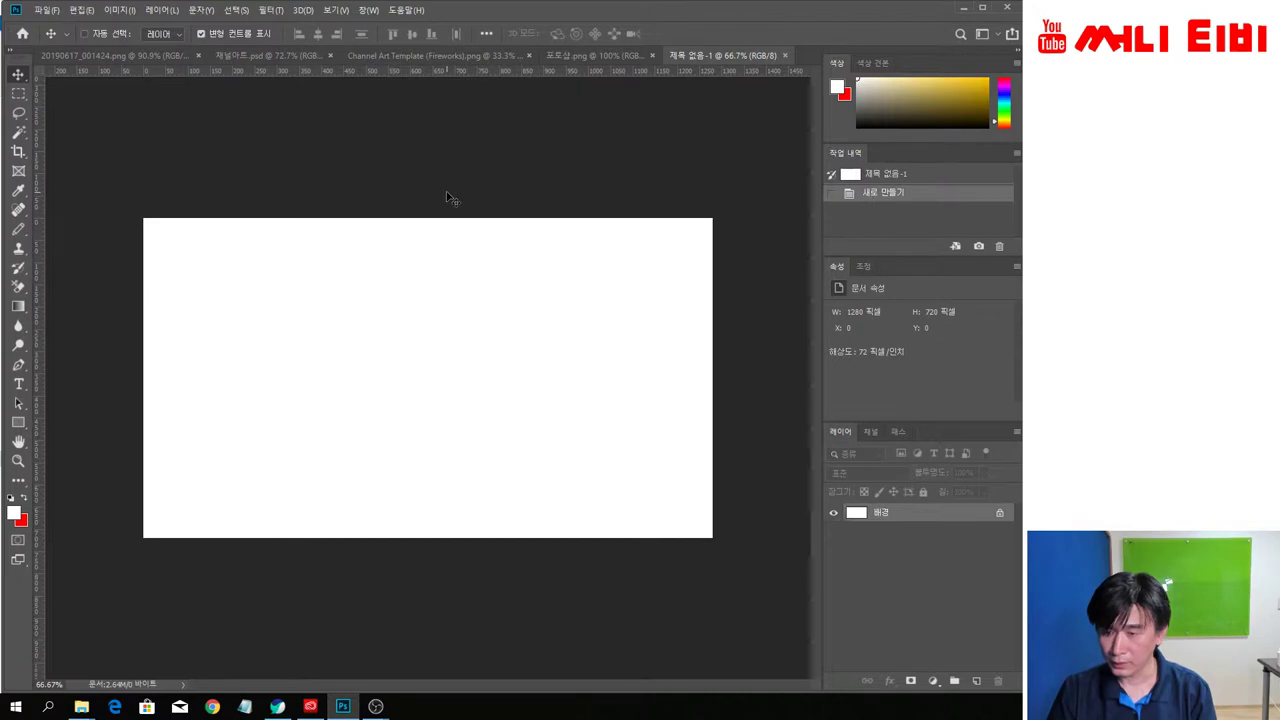
pyautogui.moveTo(446, 198); pyautogui.dragTo(446, 198)
# Scale the template layer to 50% and align it with the canvas edges so it covers the whole canvas
pyautogui.moveTo(143, 218); pyautogui.dragTo(497, 517)
pyautogui.moveTo(619, 532); pyautogui.dragTo(249, 294)
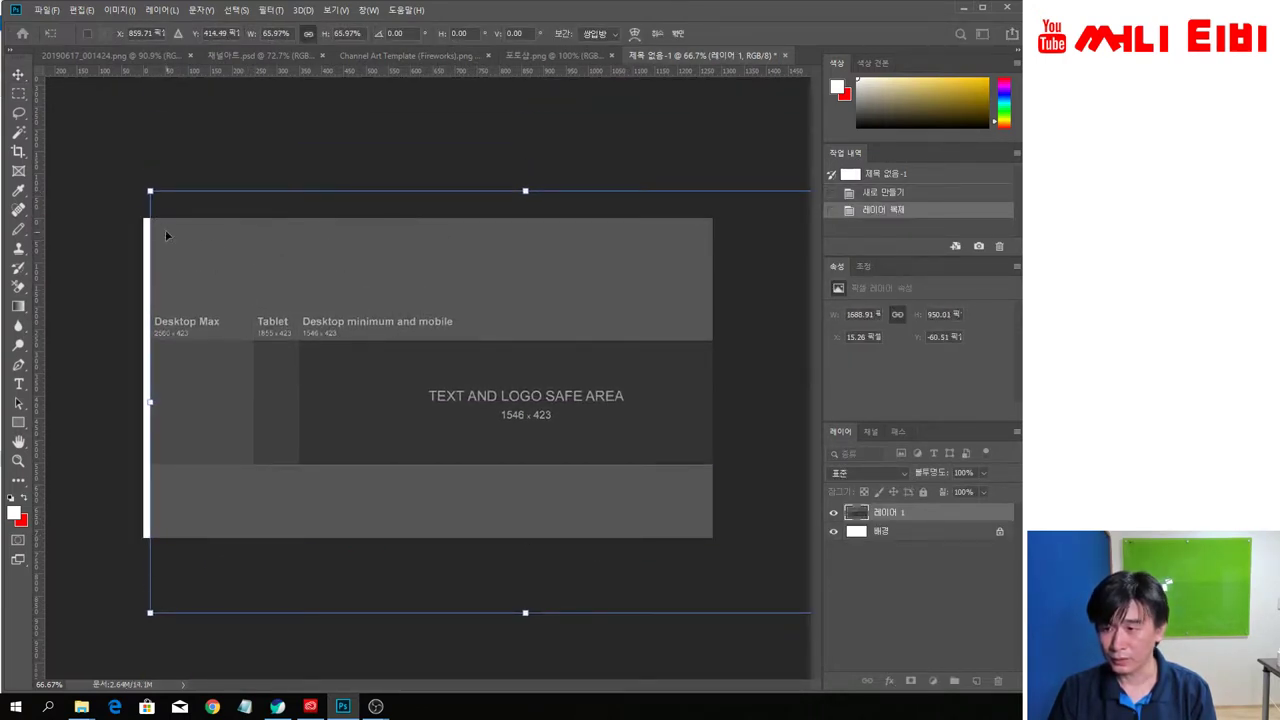
pyautogui.moveTo(157, 200); pyautogui.dragTo(398, 339)
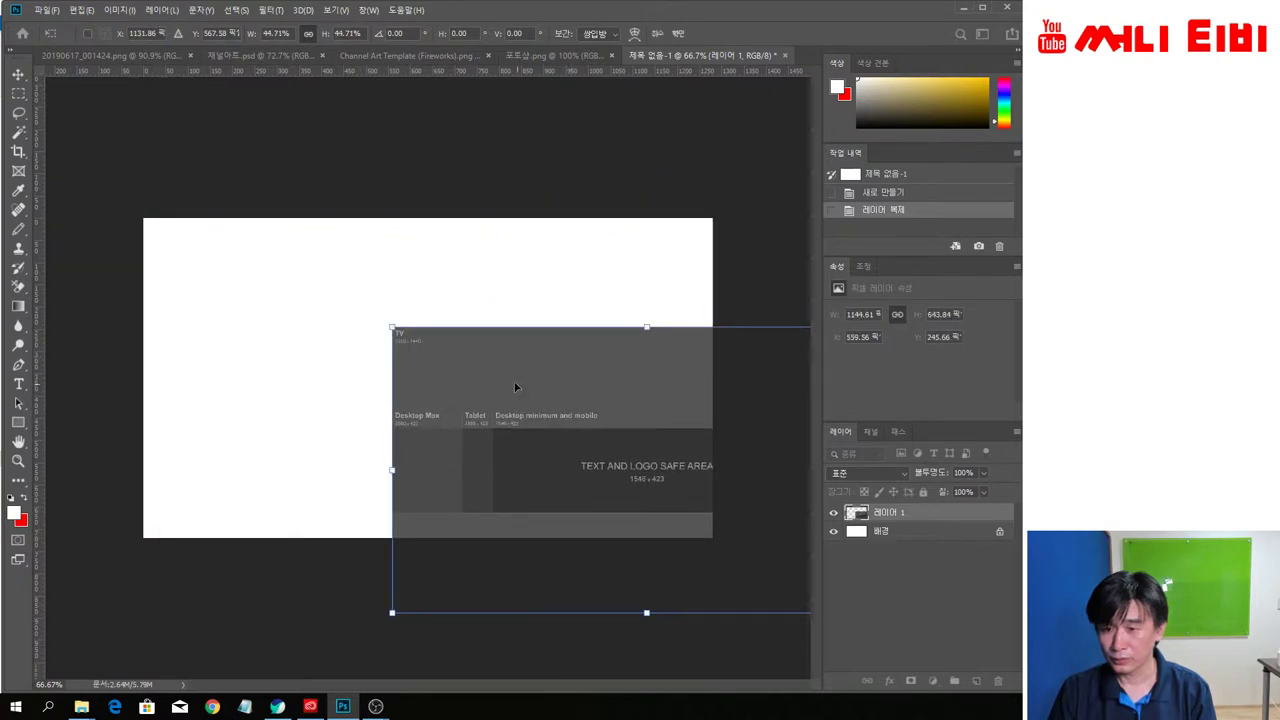
pyautogui.moveTo(514, 386); pyautogui.dragTo(269, 281)
pyautogui.moveTo(652, 502); pyautogui.dragTo(712, 533)
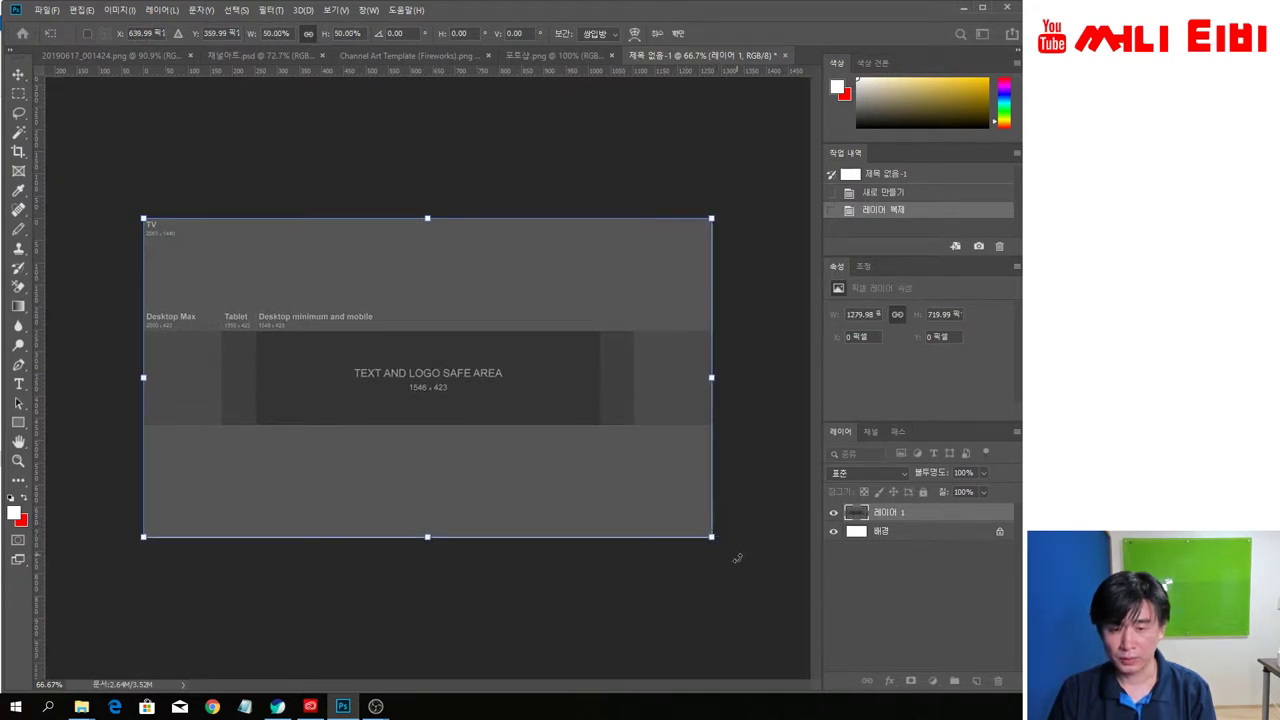
pyautogui.click(18, 76)
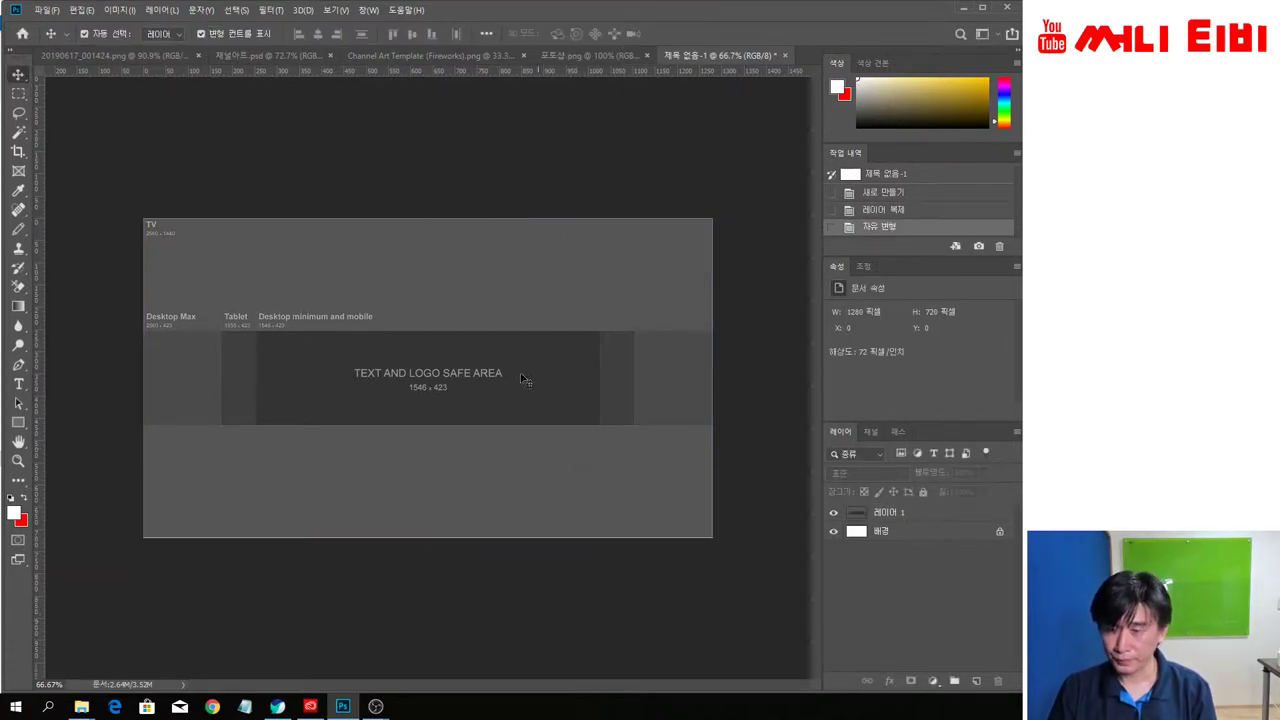
# Draw a white rectangle about 268 × 226 px, align it to the canvas's upper-left corner and stretch it to 1280 × 720 px
pyautogui.click(18, 423)
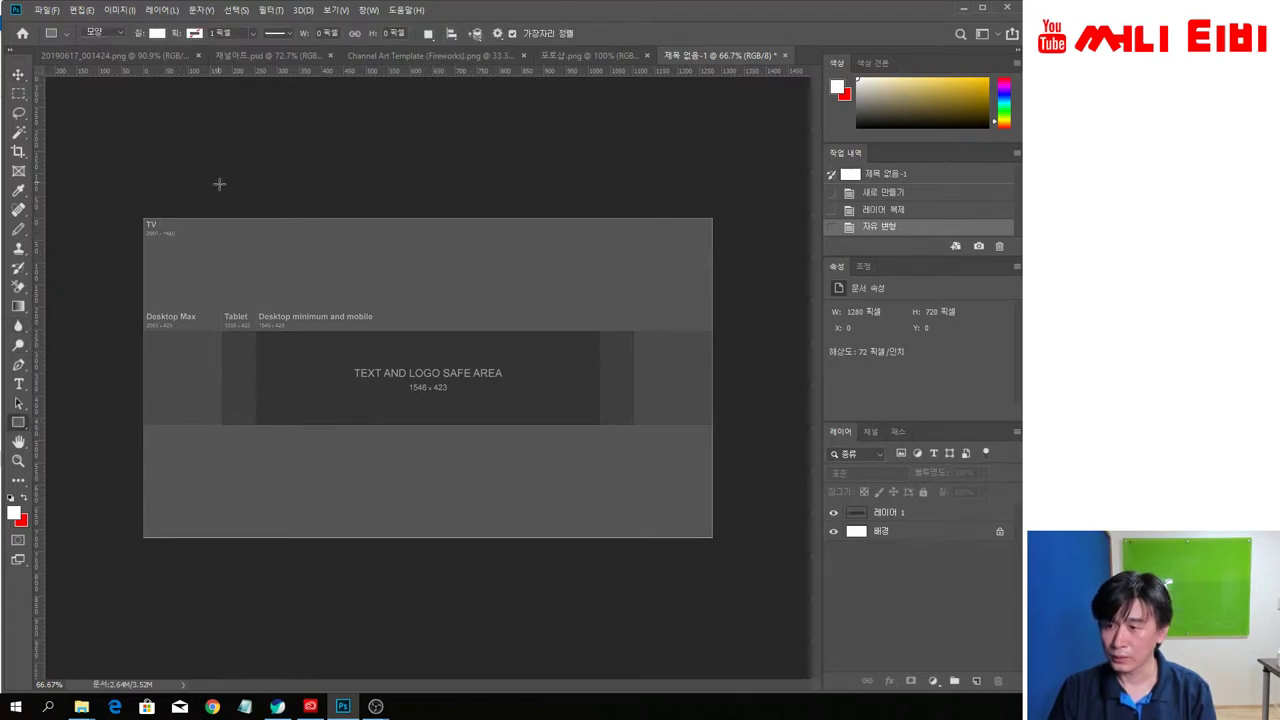
pyautogui.moveTo(146, 226); pyautogui.dragTo(264, 326)
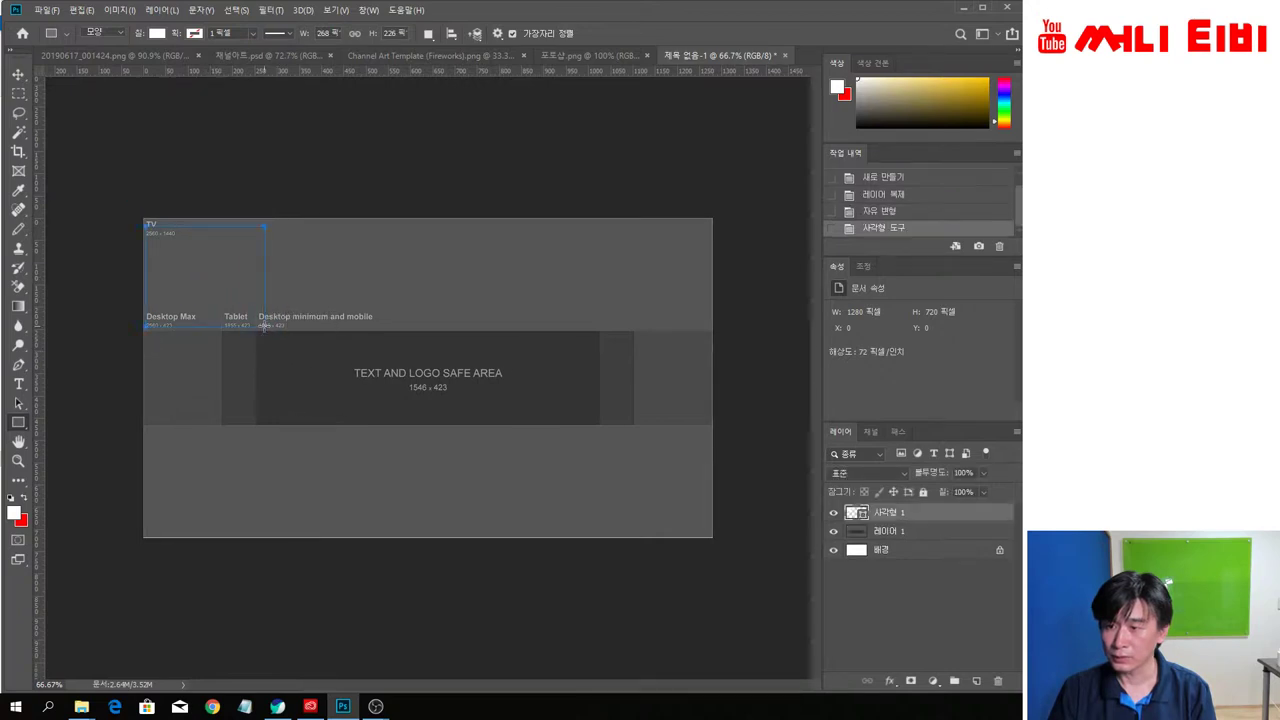
pyautogui.click(18, 74)
pyautogui.moveTo(192, 263); pyautogui.dragTo(189, 255)
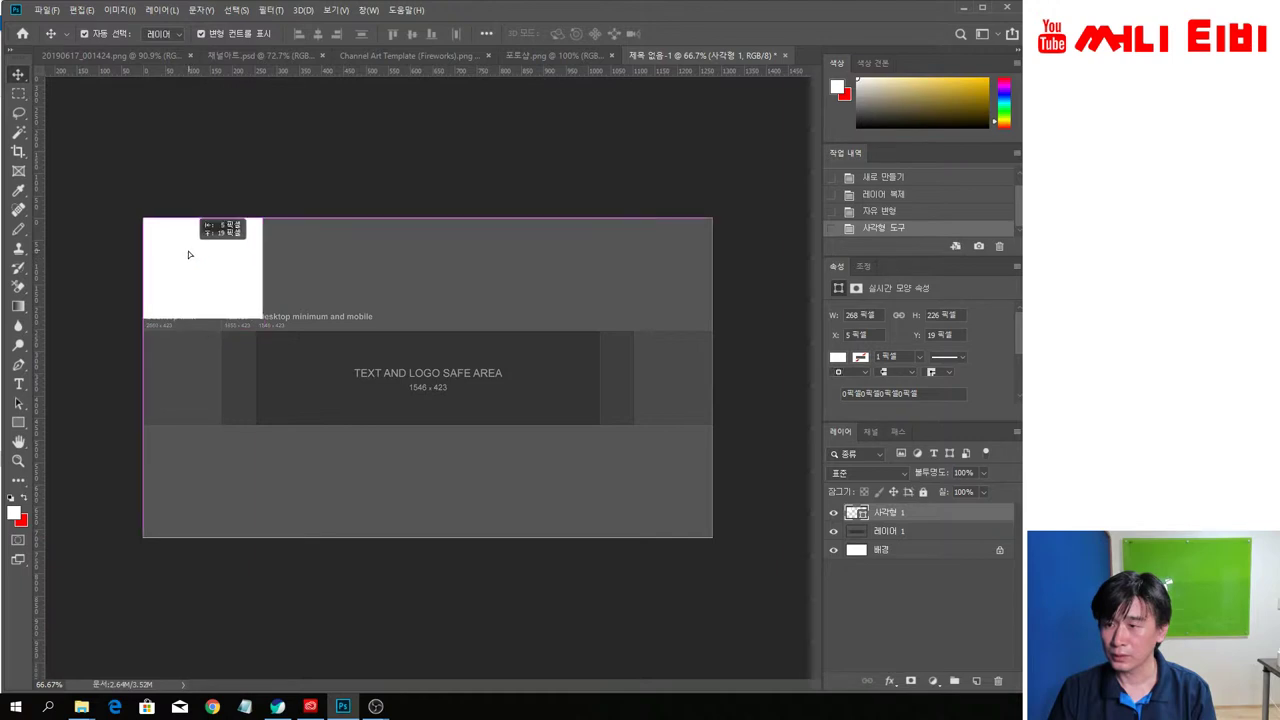
pyautogui.moveTo(260, 318); pyautogui.dragTo(711, 536)
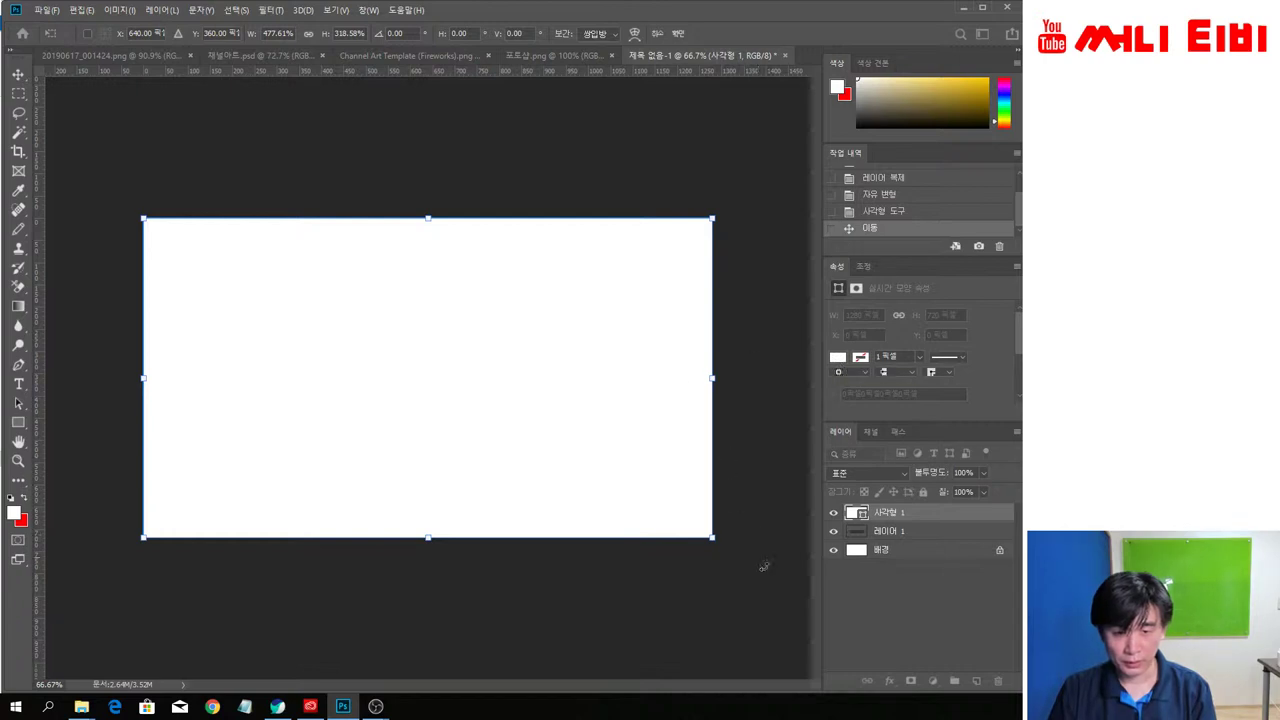
pyautogui.press('Return')
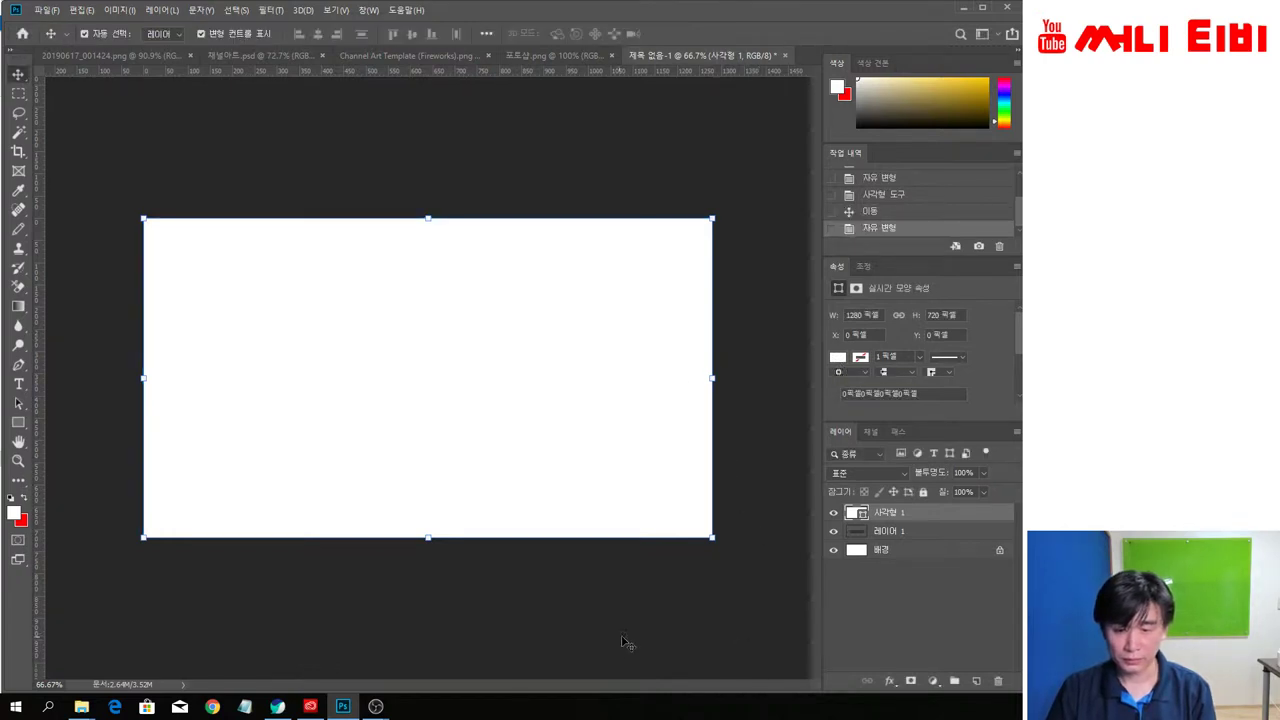
# Remove the rectangle's fill and give it a yellow stroke 21.74 px wide
pyautogui.click(843, 358)
pyautogui.click(847, 384)
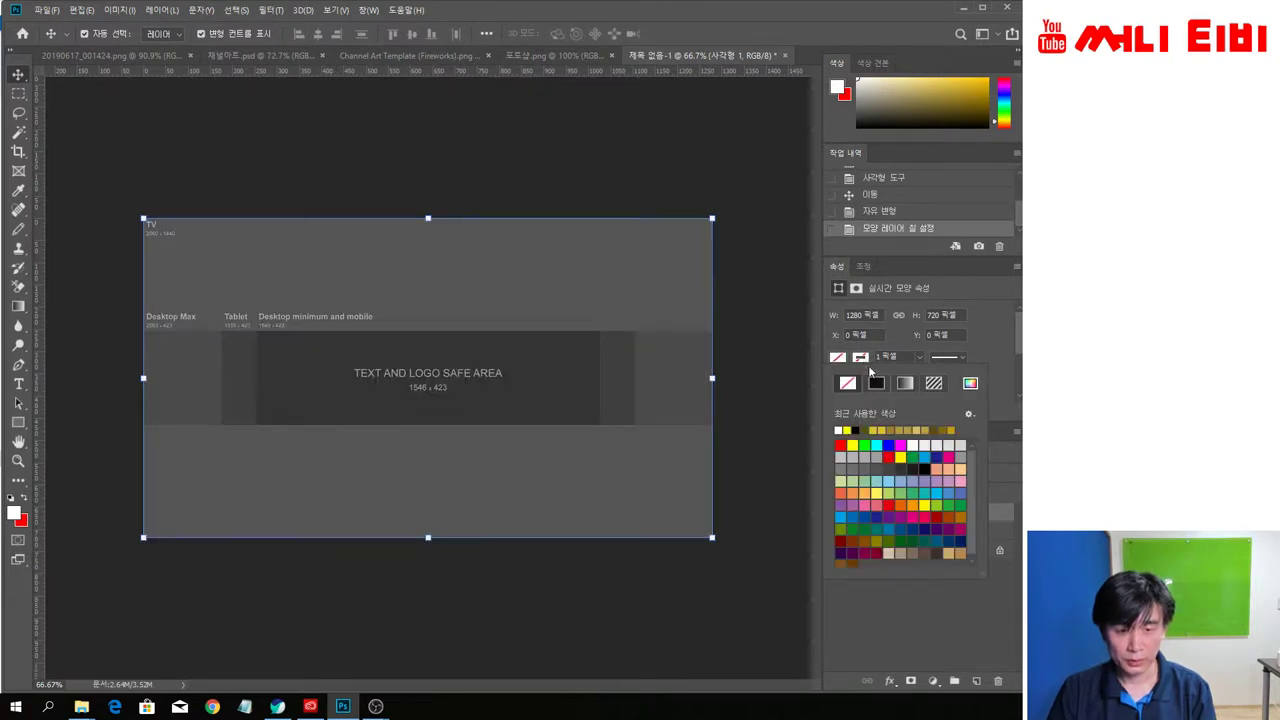
pyautogui.click(851, 444)
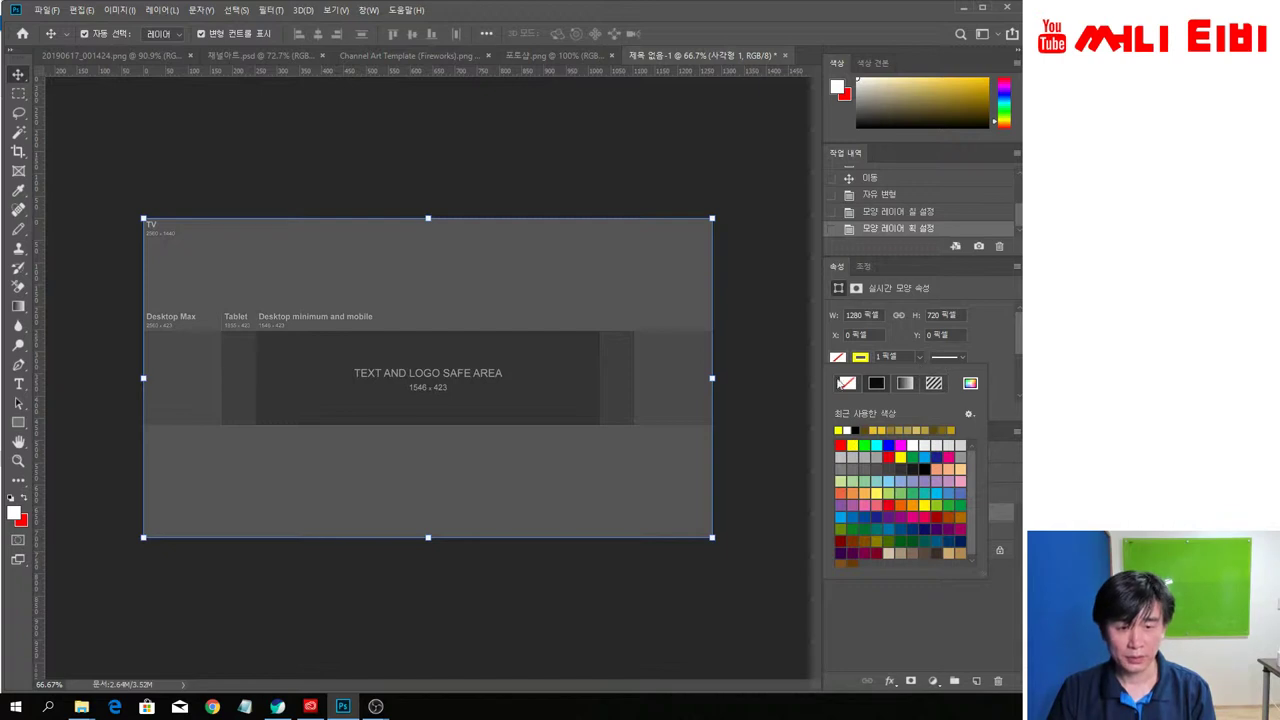
pyautogui.click(919, 357)
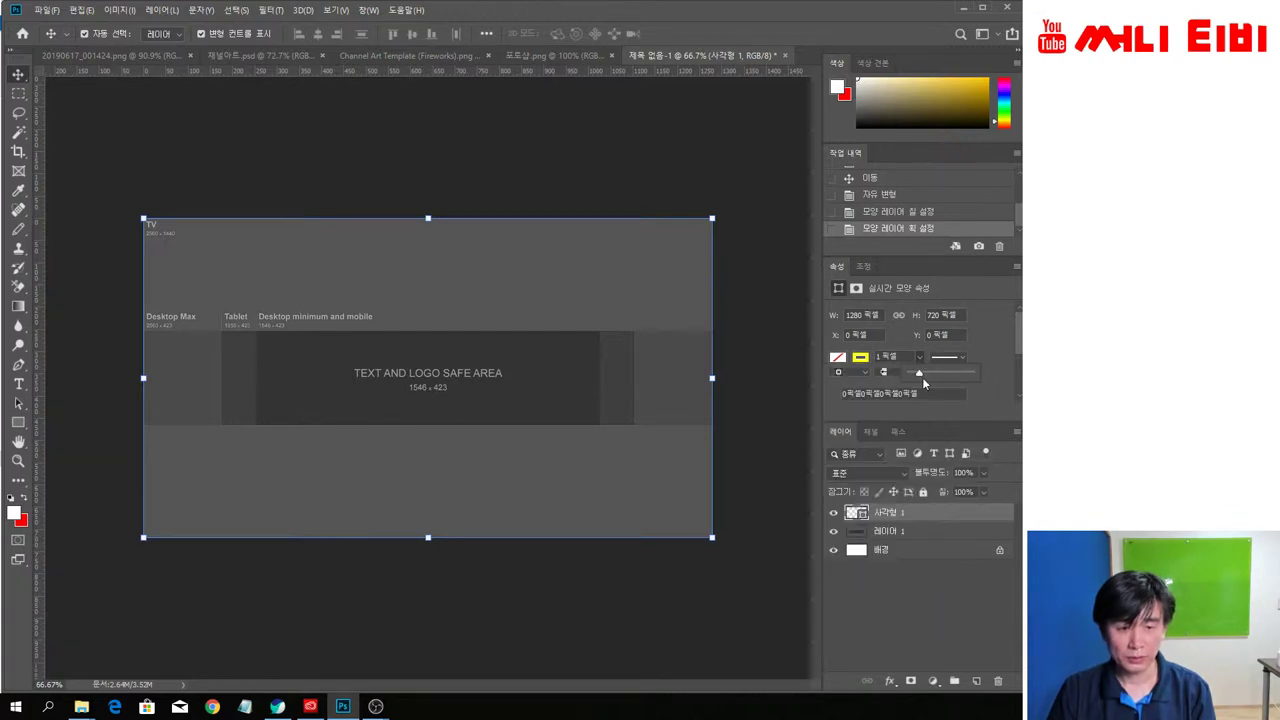
pyautogui.moveTo(920, 376); pyautogui.dragTo(940, 376)
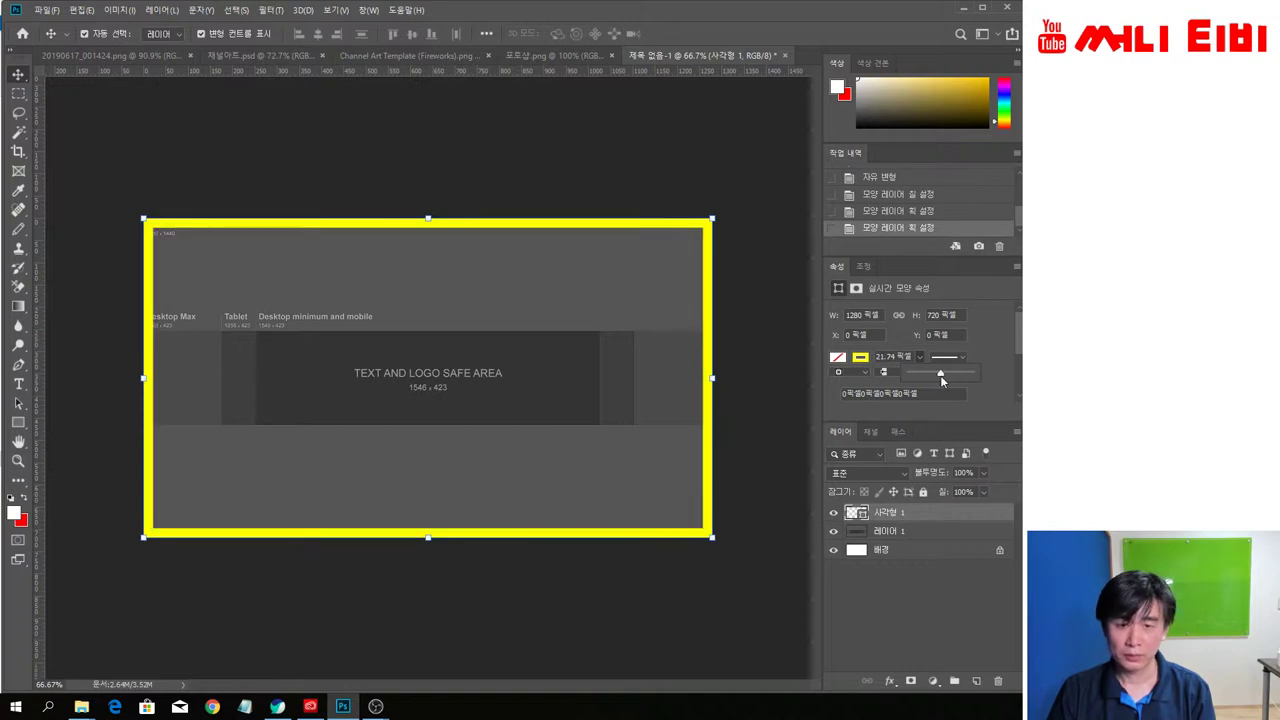
pyautogui.click(752, 594)
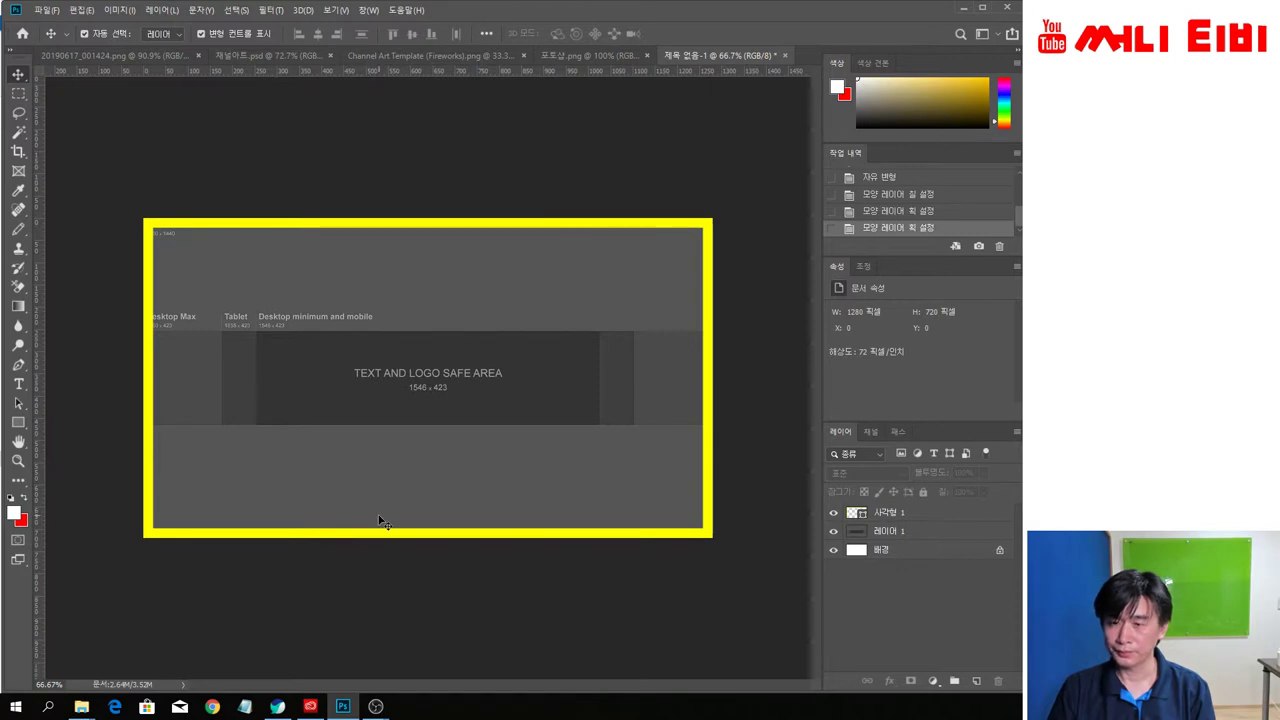
# Set the yellow frame's stroke cap to round and its corner radii to 50 px
pyautogui.click(711, 474)
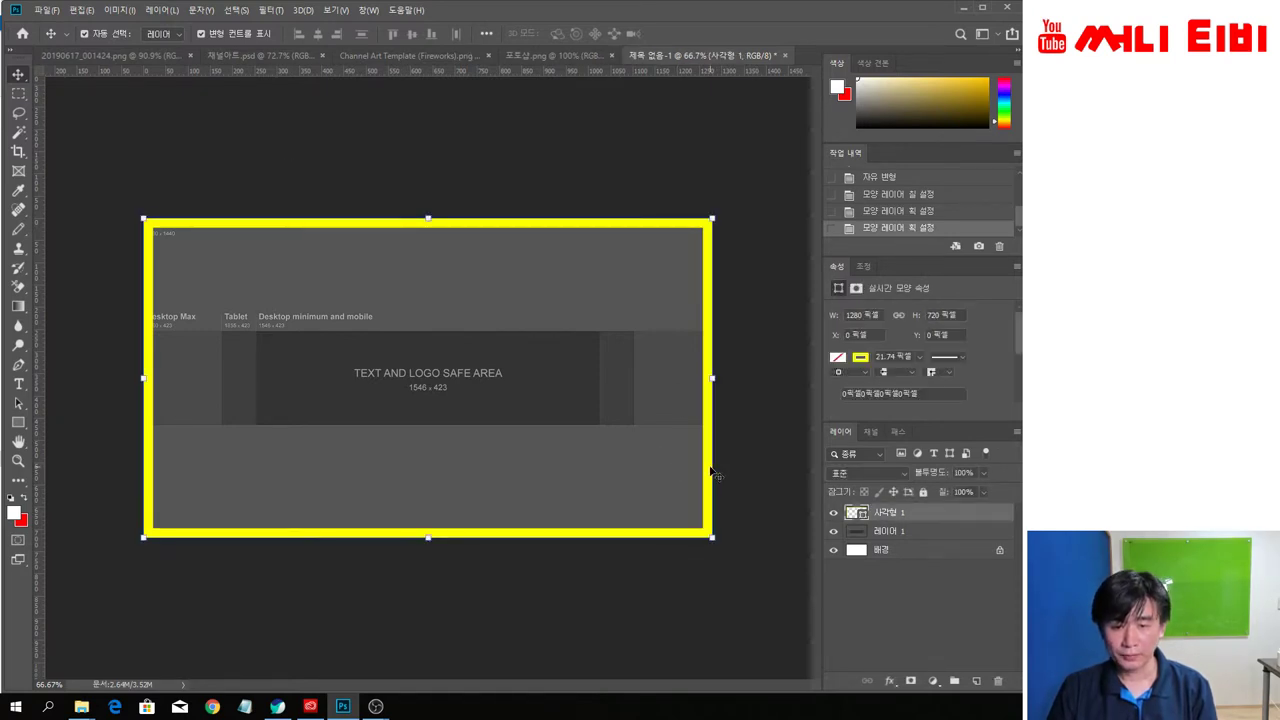
pyautogui.click(911, 375)
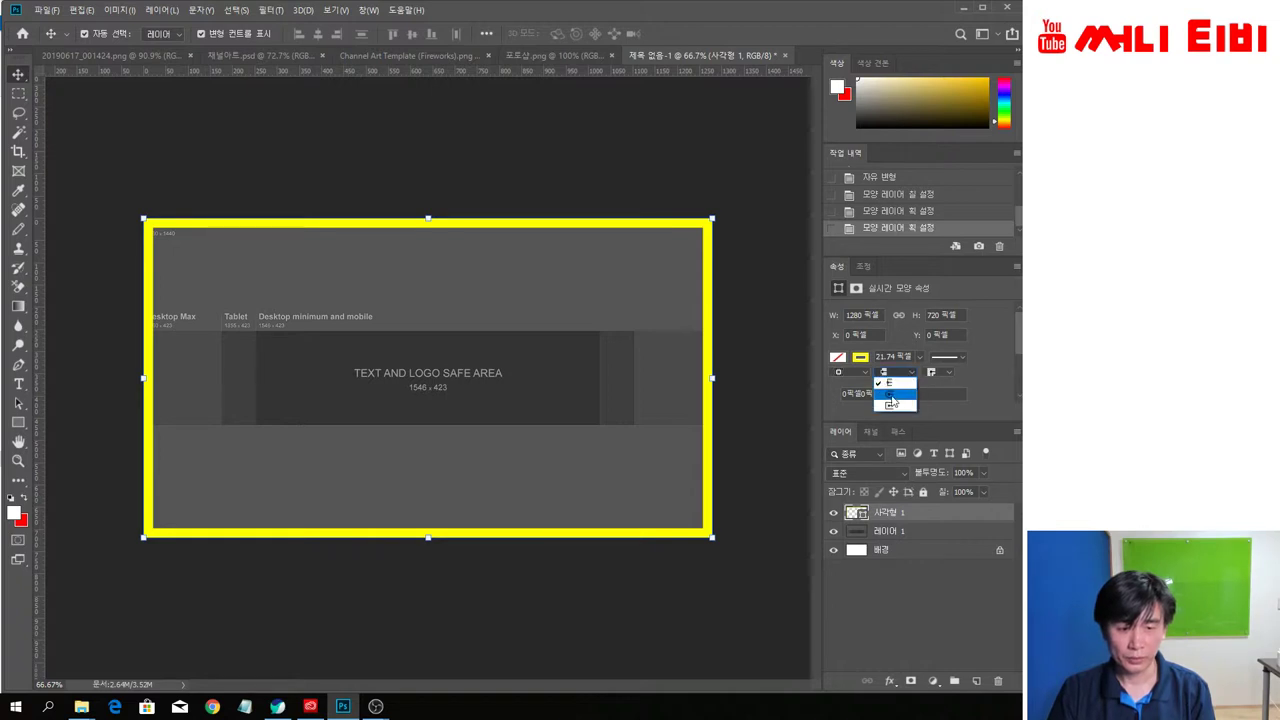
pyautogui.click(898, 396)
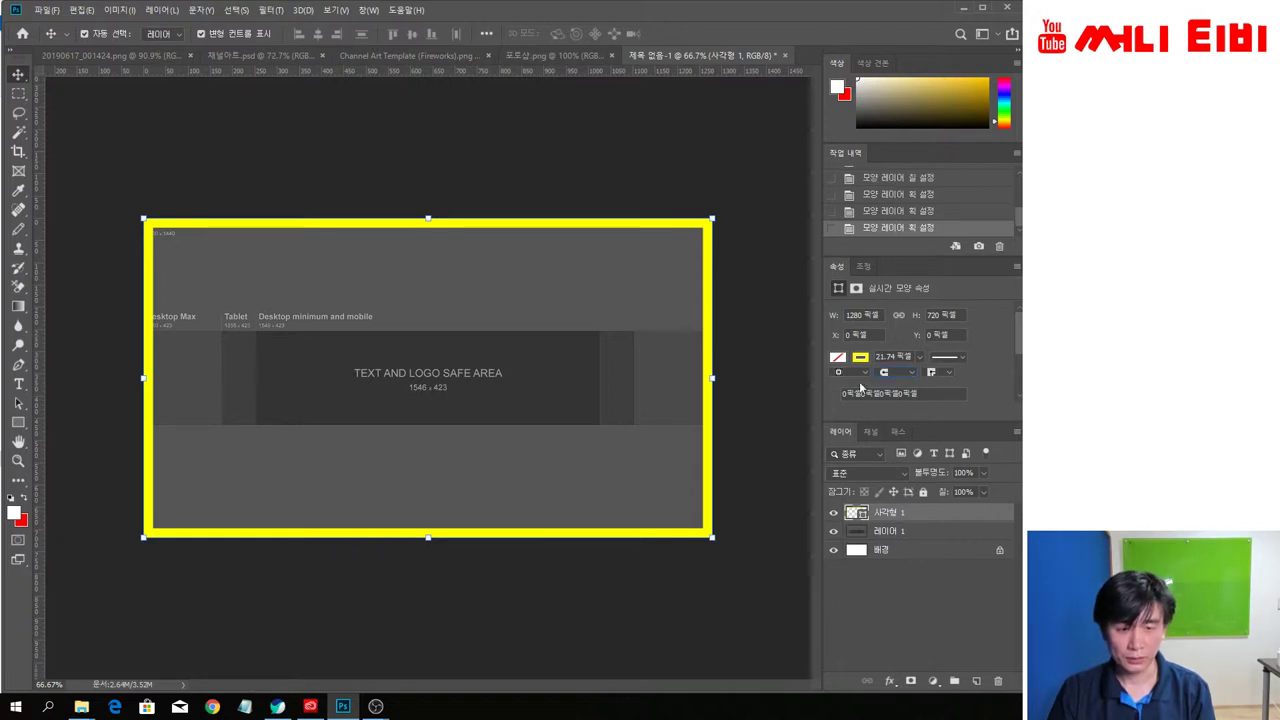
pyautogui.click(880, 394)
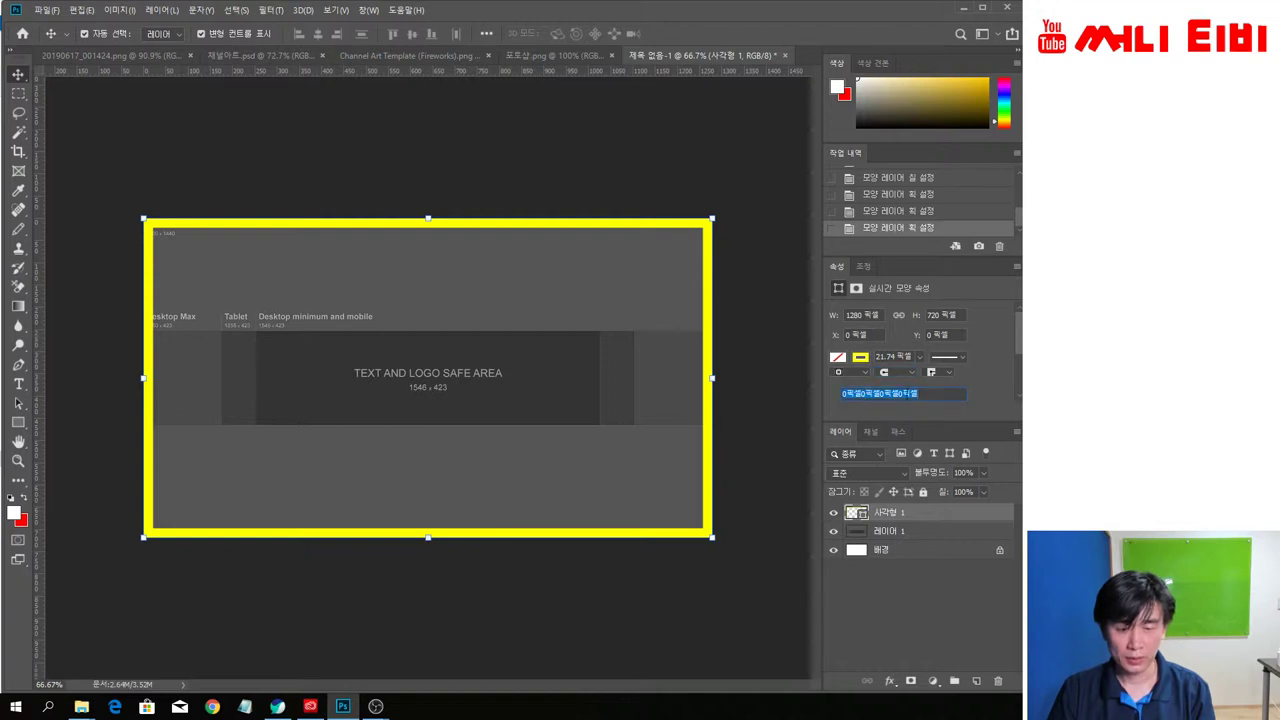
pyautogui.write('50')
pyautogui.press('Return')
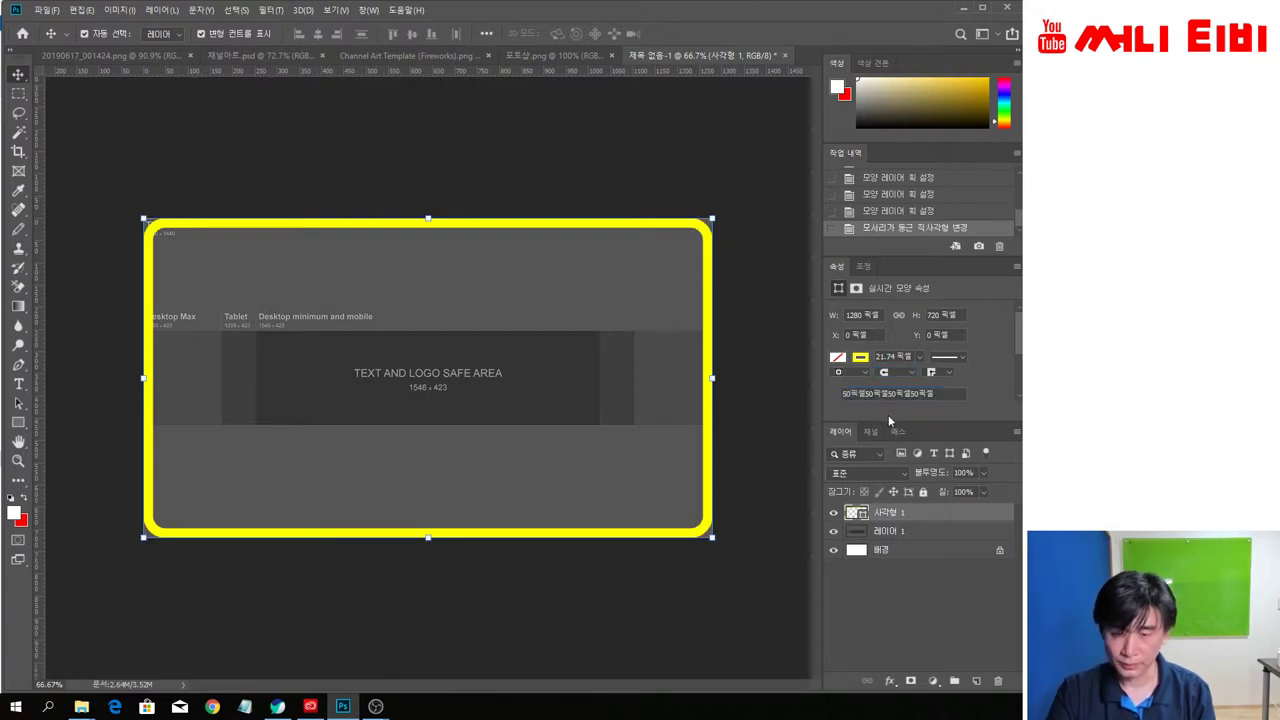
pyautogui.click(752, 612)
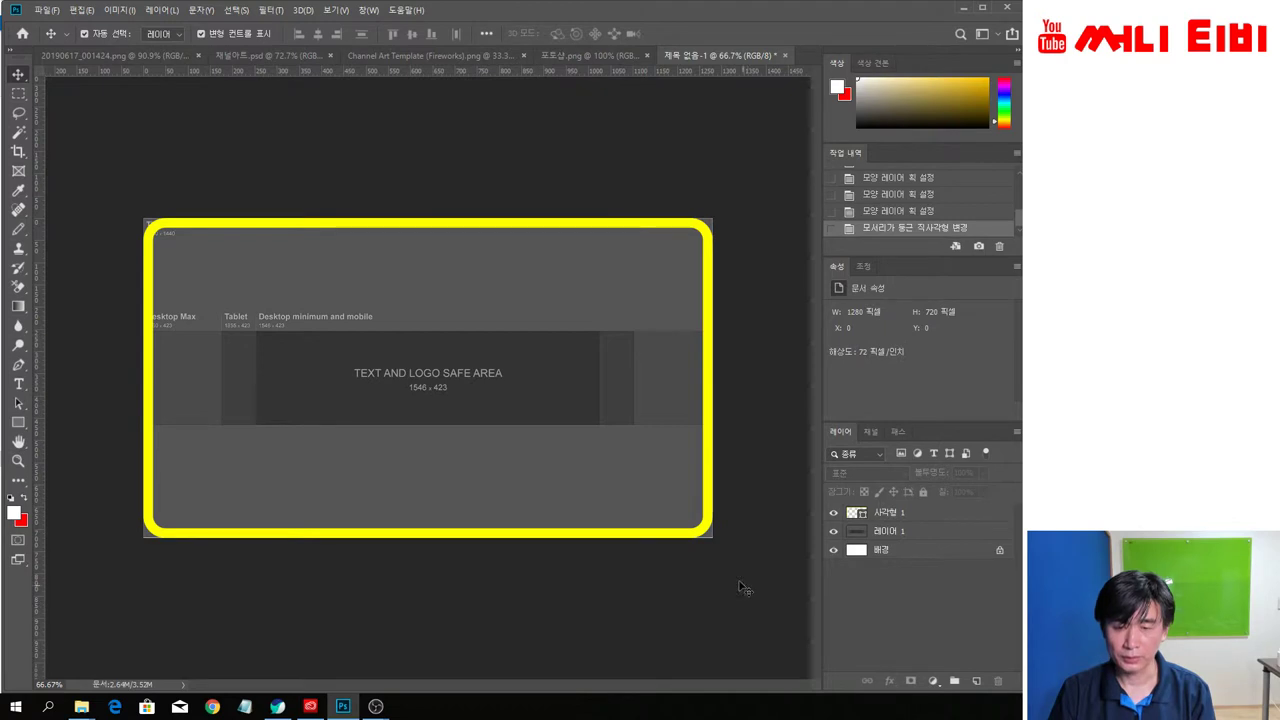
pyautogui.scroll(2, 717, 250)
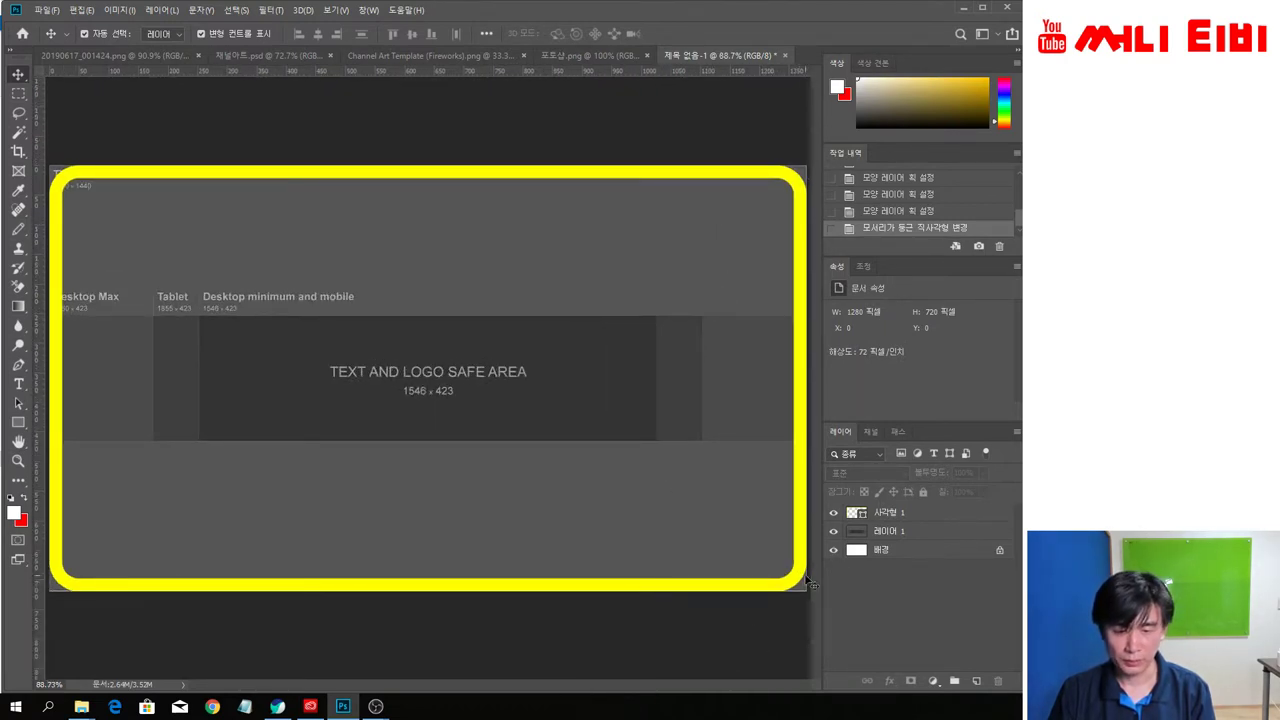
pyautogui.scroll(-1, 777, 610)
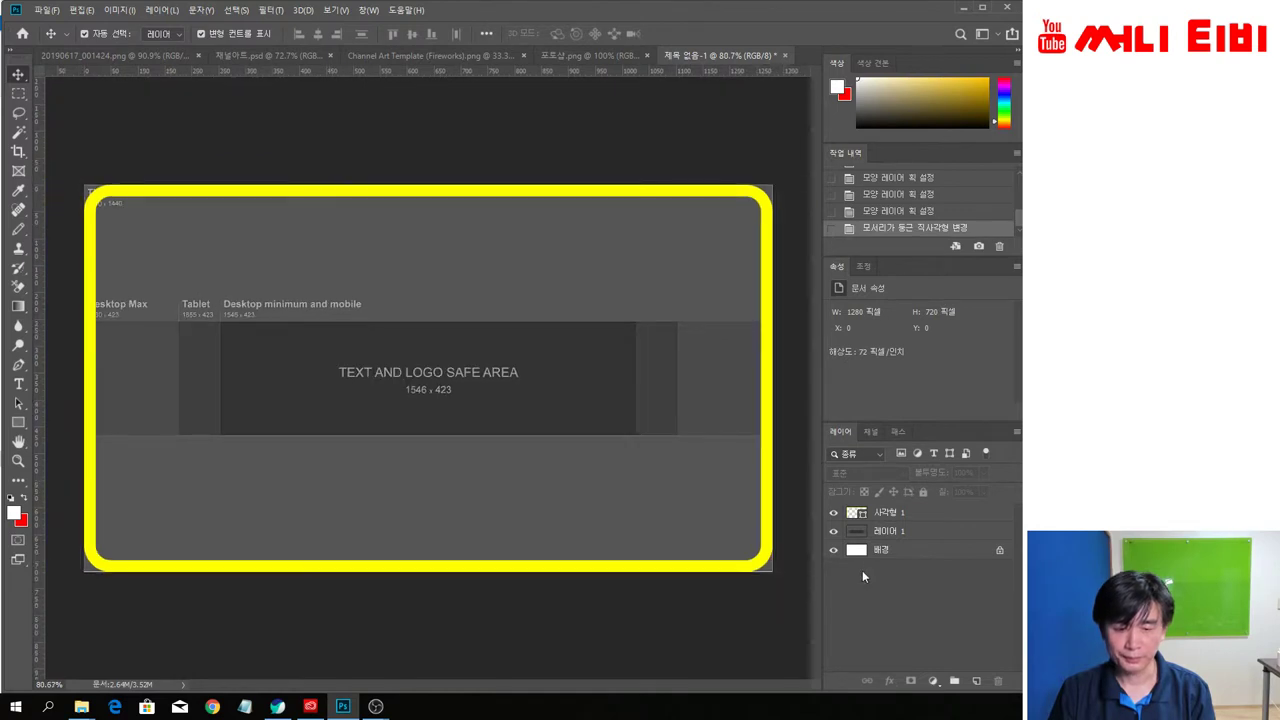
pyautogui.click(858, 535)
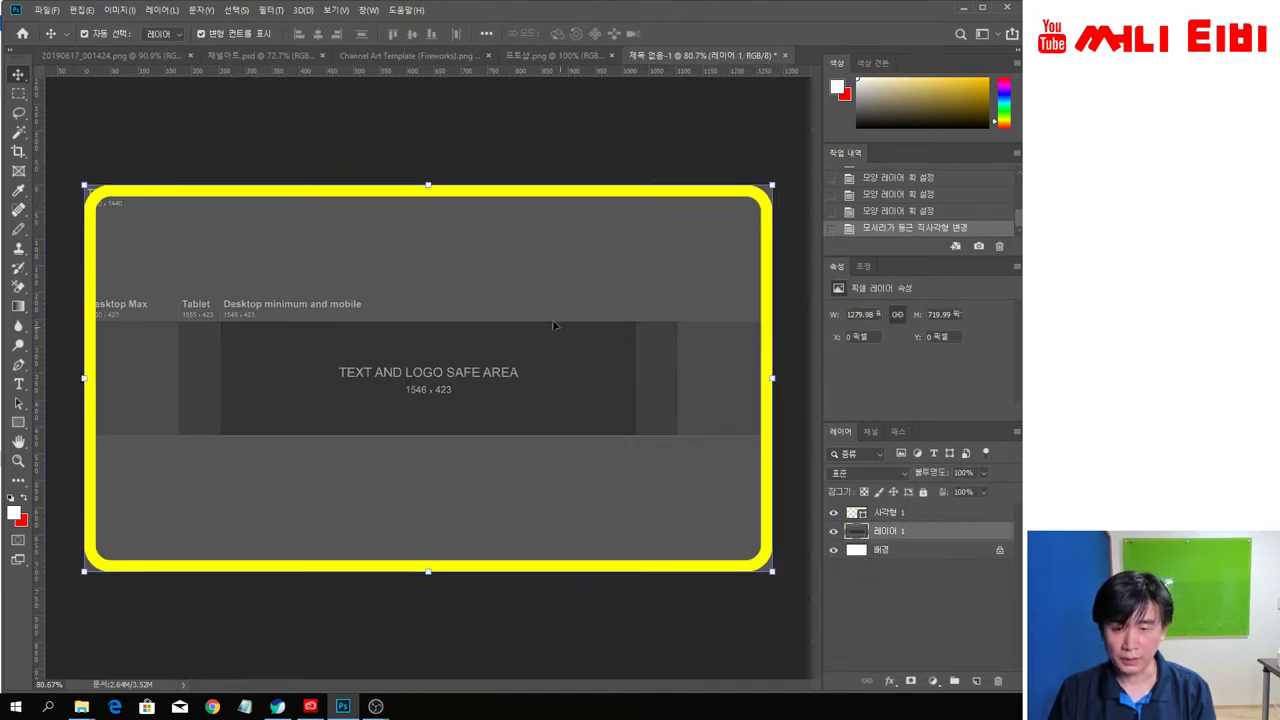
pyautogui.rightClick(926, 535)
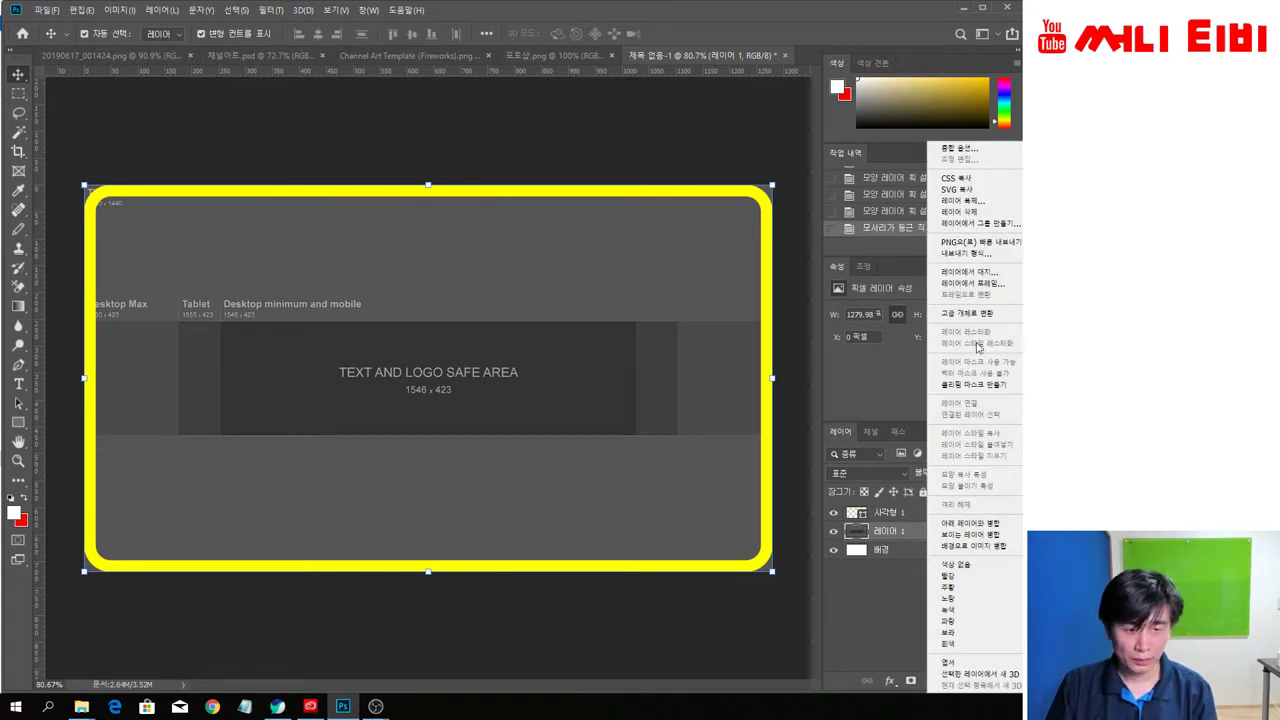
pyautogui.click(724, 604)
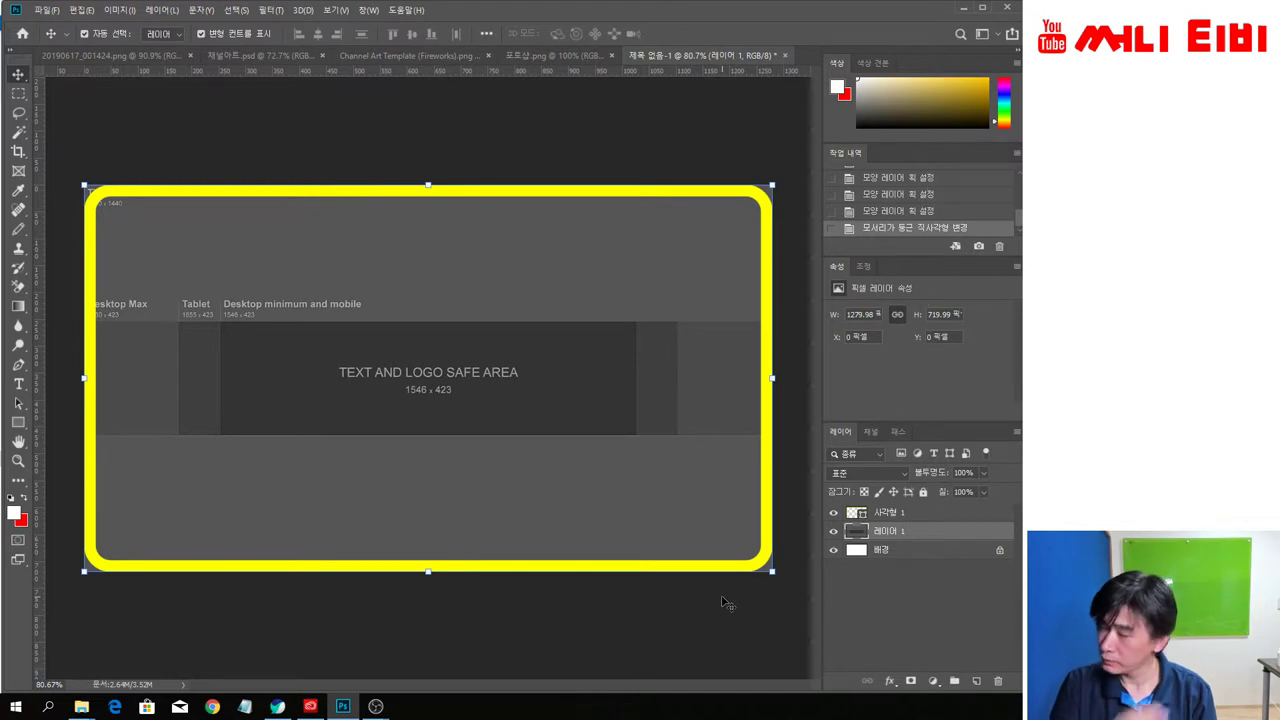
pyautogui.click(732, 608)
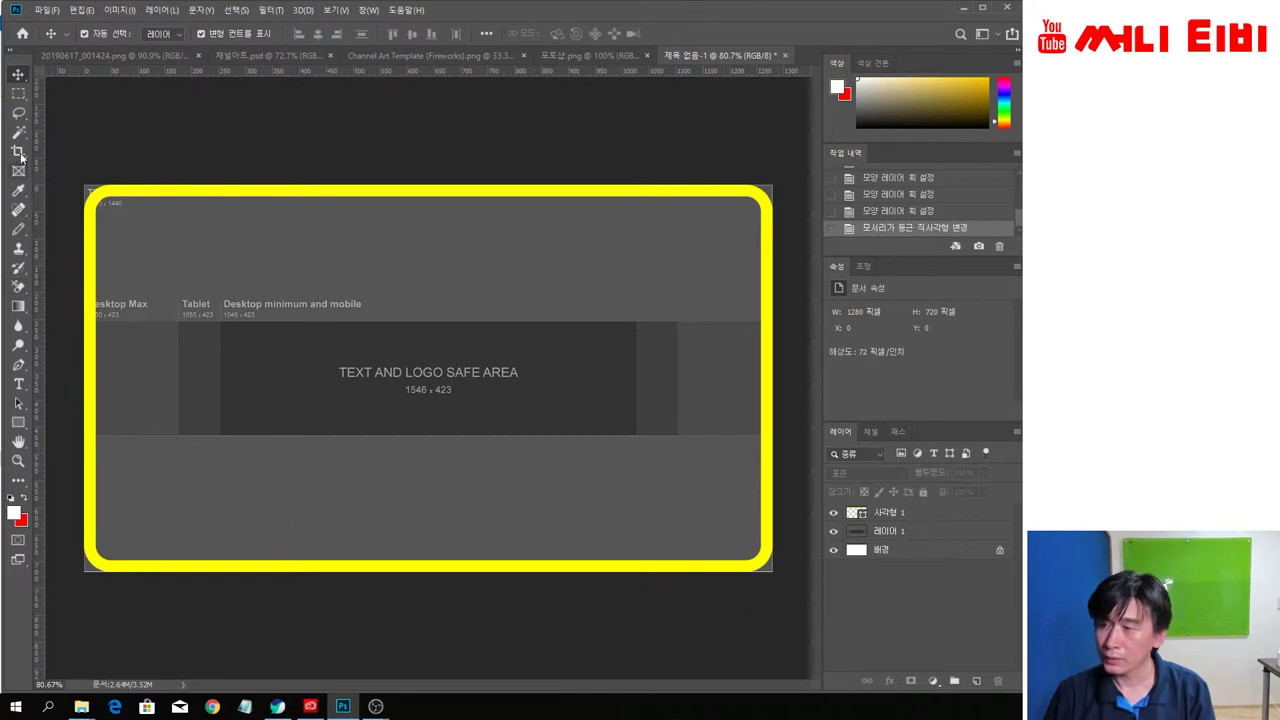
# Paint the two right-hand corners outside the yellow frame white with the Brush on the template layer
pyautogui.press('b')
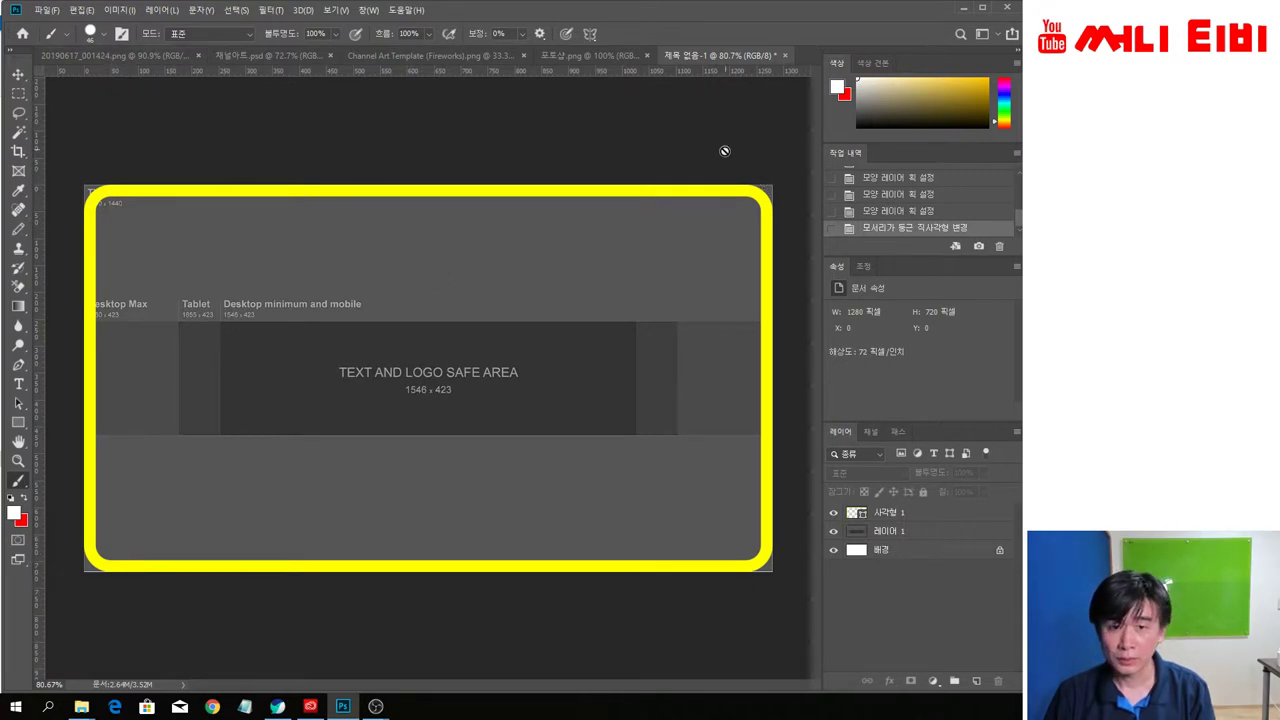
pyautogui.click(889, 533)
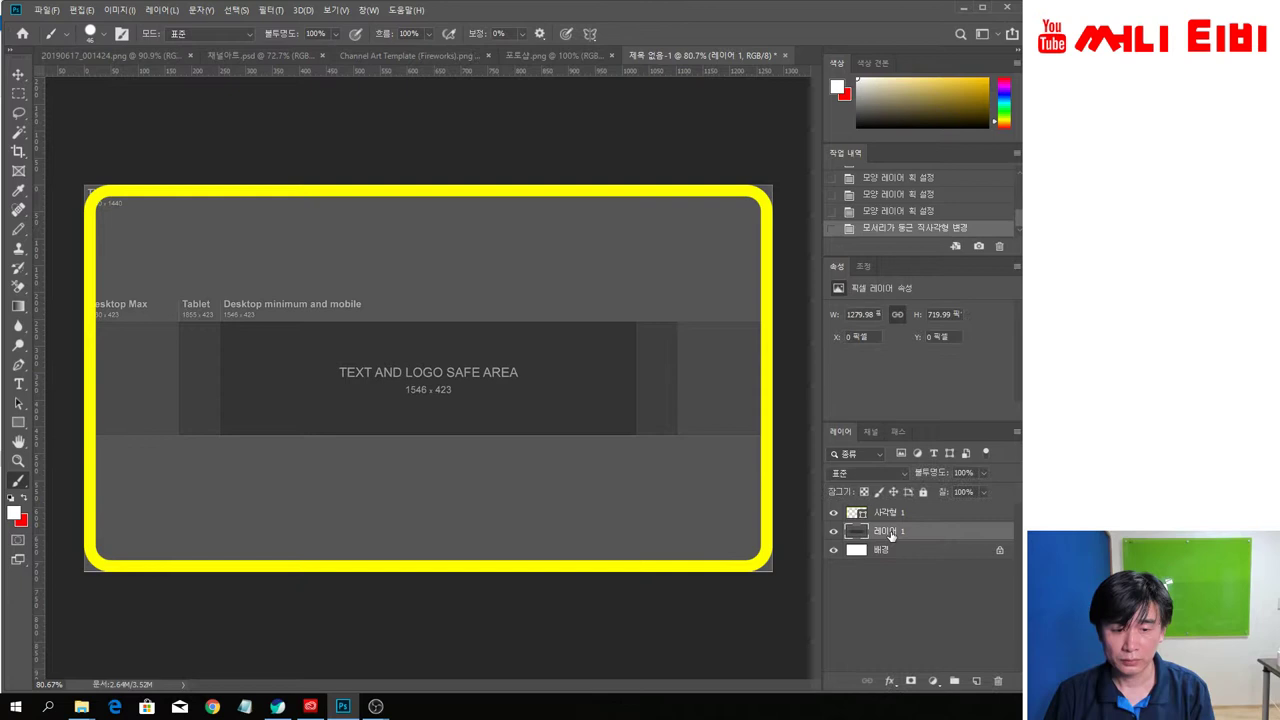
pyautogui.click(740, 585)
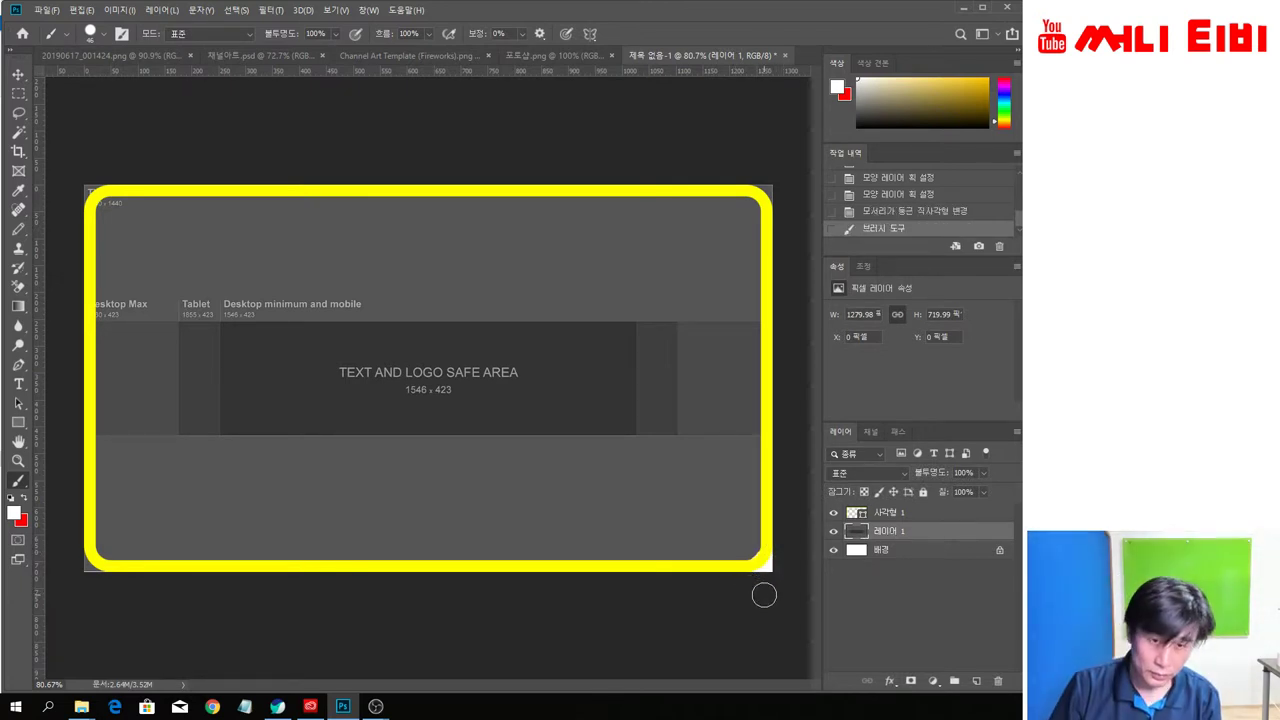
pyautogui.hotkey('ctrl', 'z')
pyautogui.scroll(1, 766, 594)
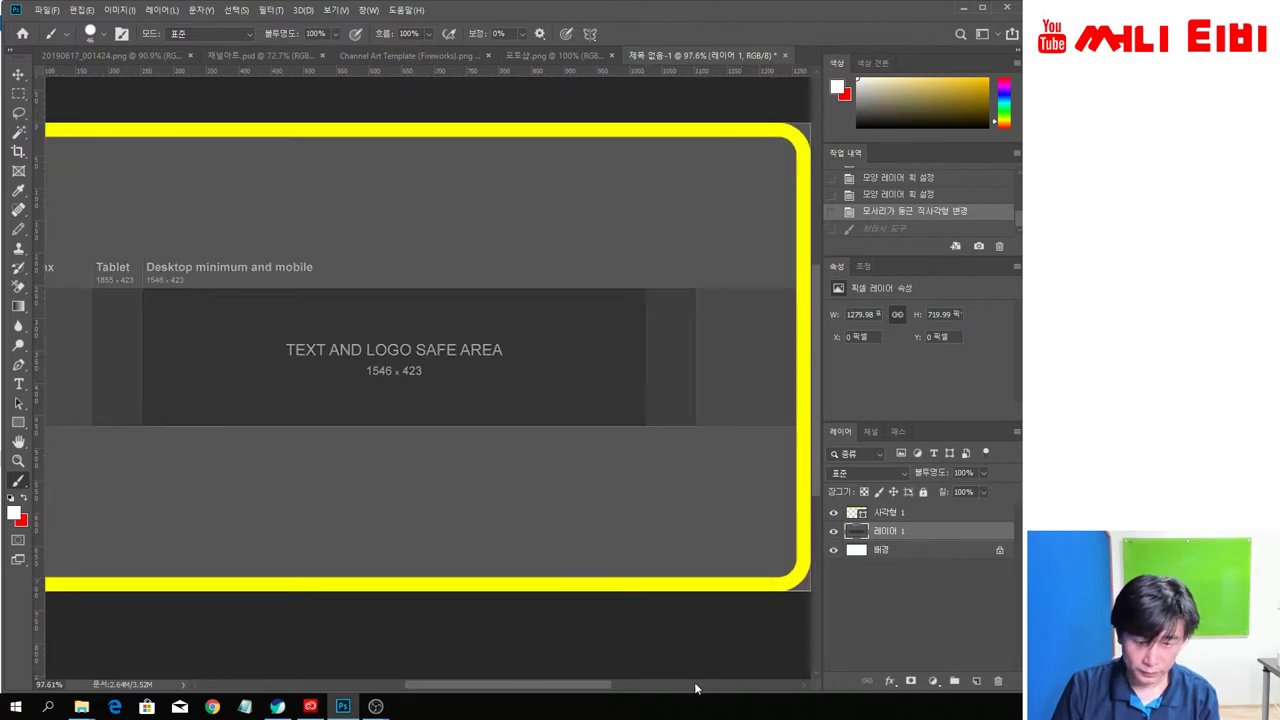
pyautogui.moveTo(596, 690); pyautogui.dragTo(661, 687)
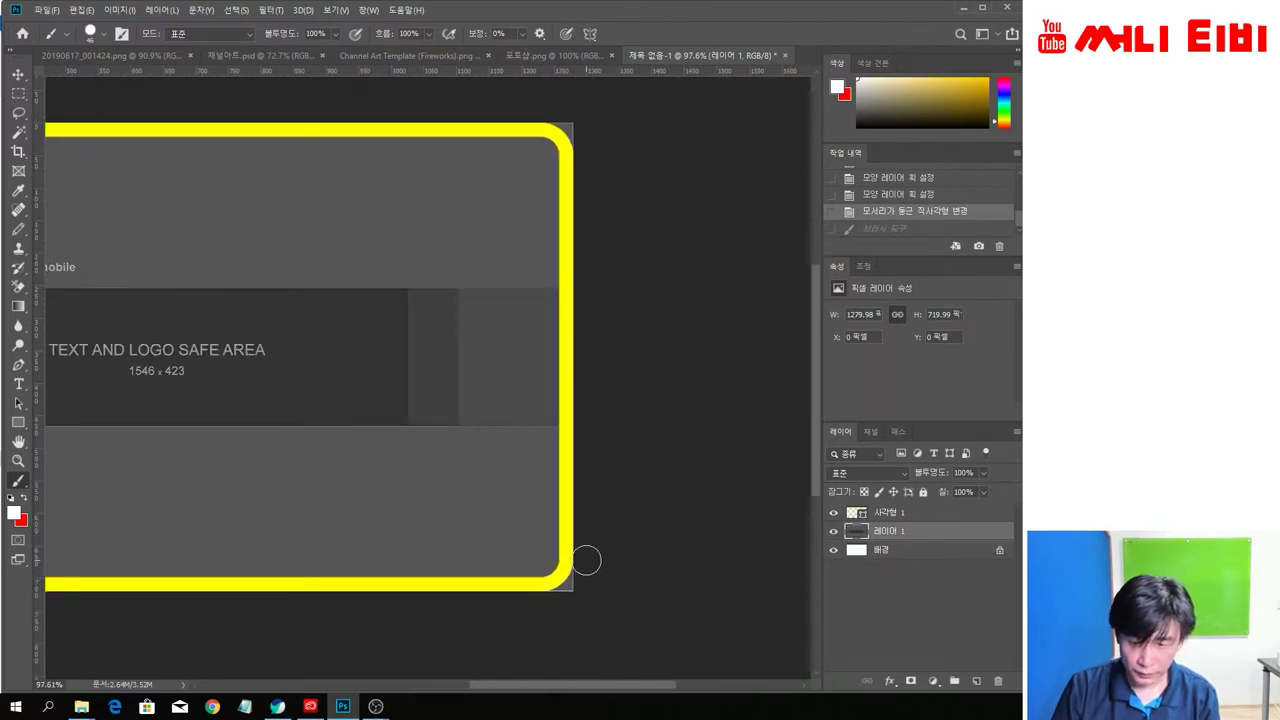
pyautogui.click(566, 590)
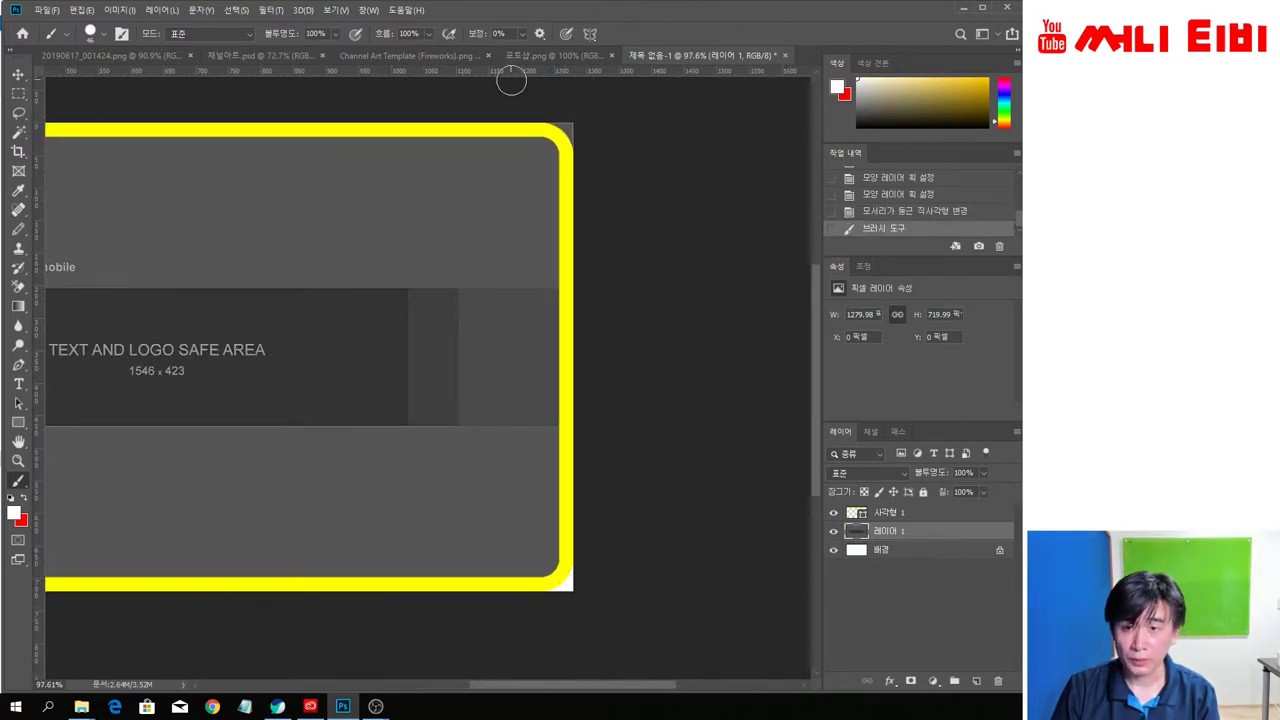
pyautogui.click(566, 122)
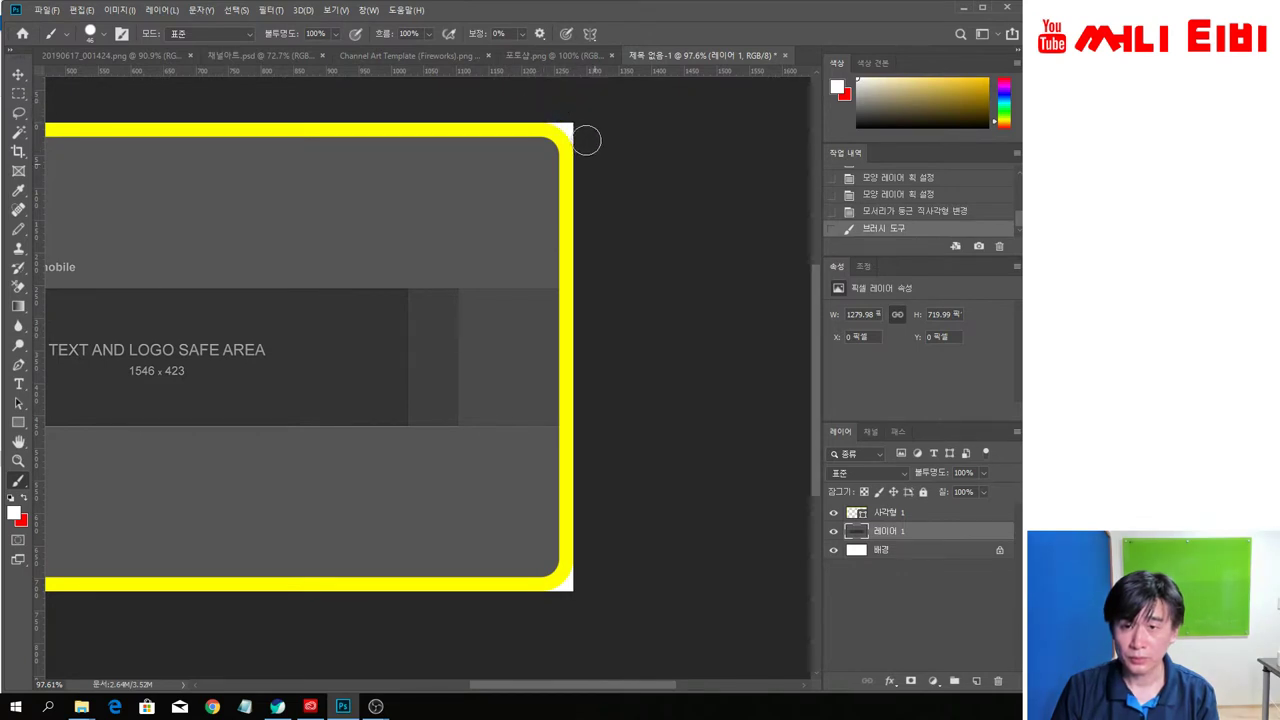
pyautogui.click(557, 113)
# Paint the two left-hand corners outside the yellow frame white and deselect the template layer
pyautogui.moveTo(588, 692); pyautogui.dragTo(446, 692)
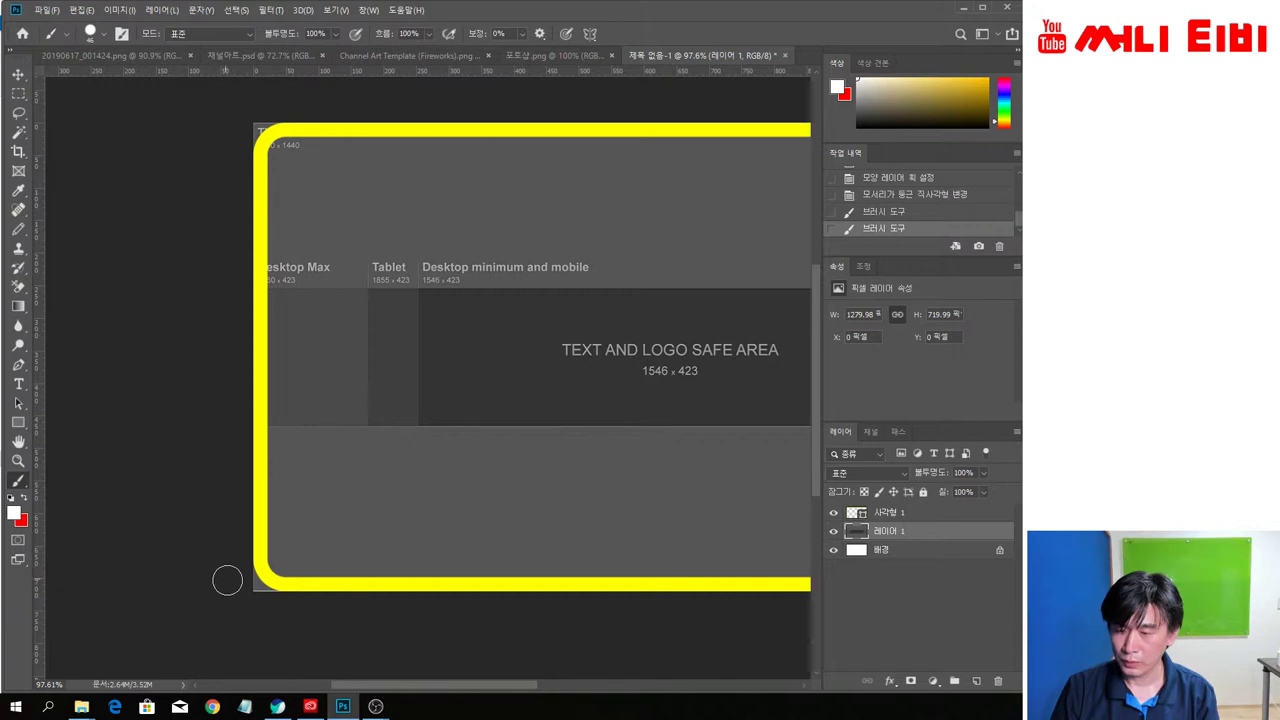
pyautogui.moveTo(240, 569); pyautogui.dragTo(293, 614)
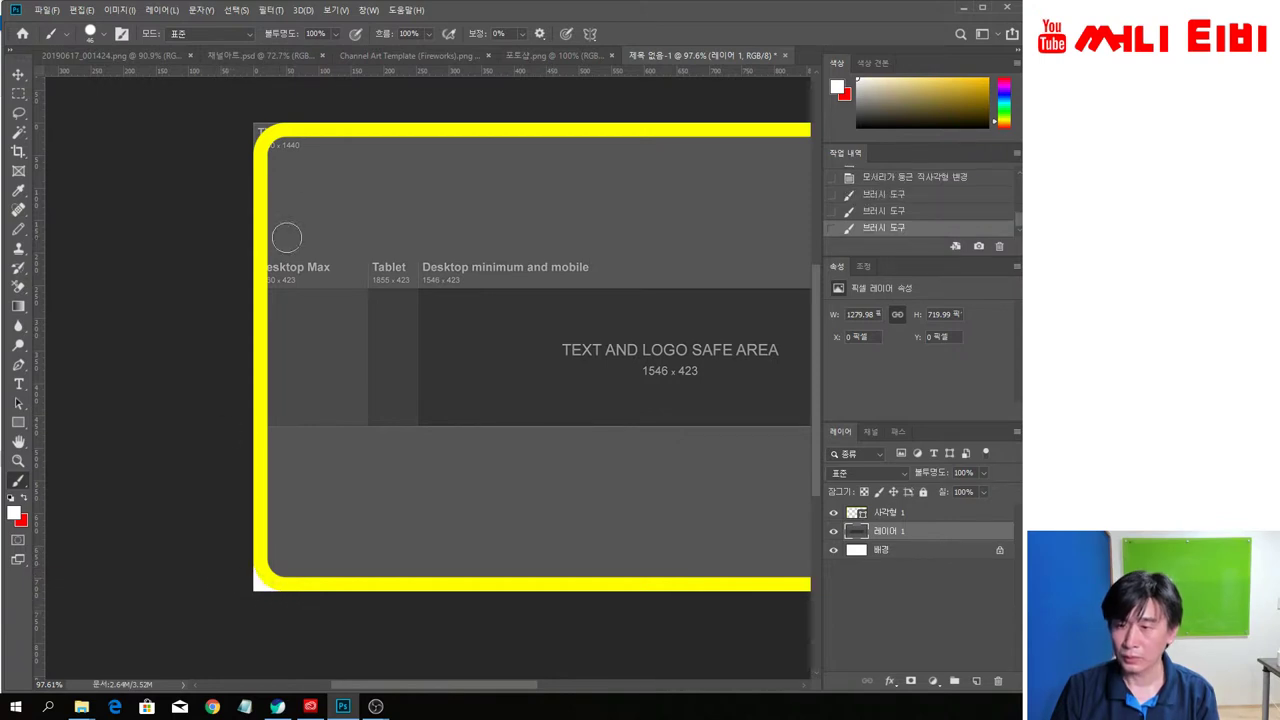
pyautogui.moveTo(266, 114)
pyautogui.mouseDown()
pyautogui.moveTo(235, 139)
pyautogui.moveTo(251, 123)
pyautogui.moveTo(212, 225)
pyautogui.mouseUp()
pyautogui.scroll(-2, 563, 447)
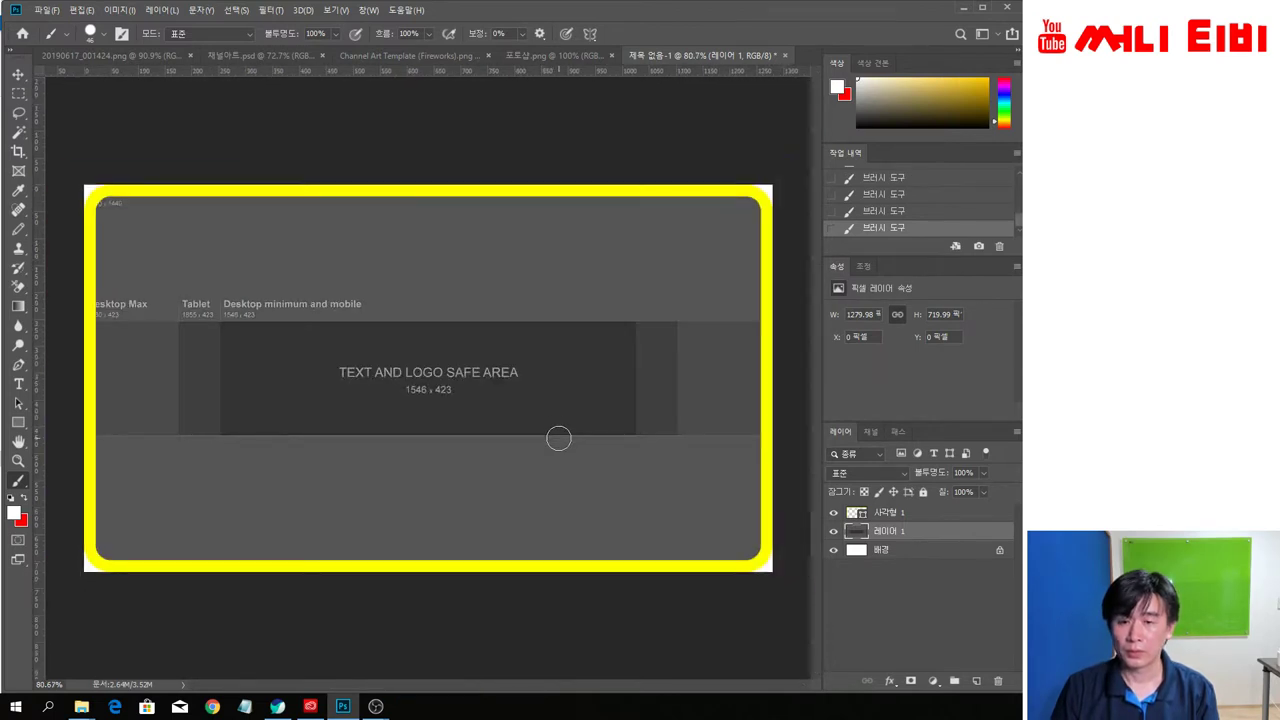
pyautogui.click(18, 74)
pyautogui.click(585, 668)
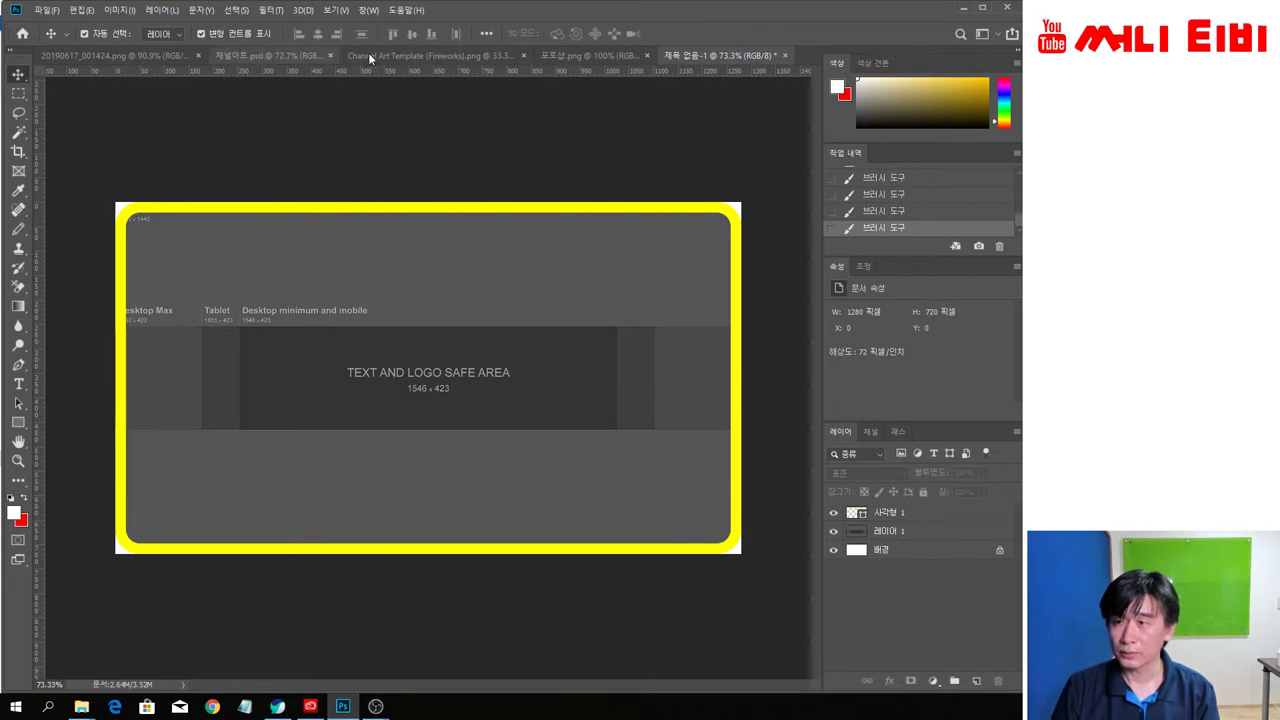
# Copy the cut-out portrait from 20190617_001424.png into the framed image and place it in the lower-right area against the frame
pyautogui.click(158, 56)
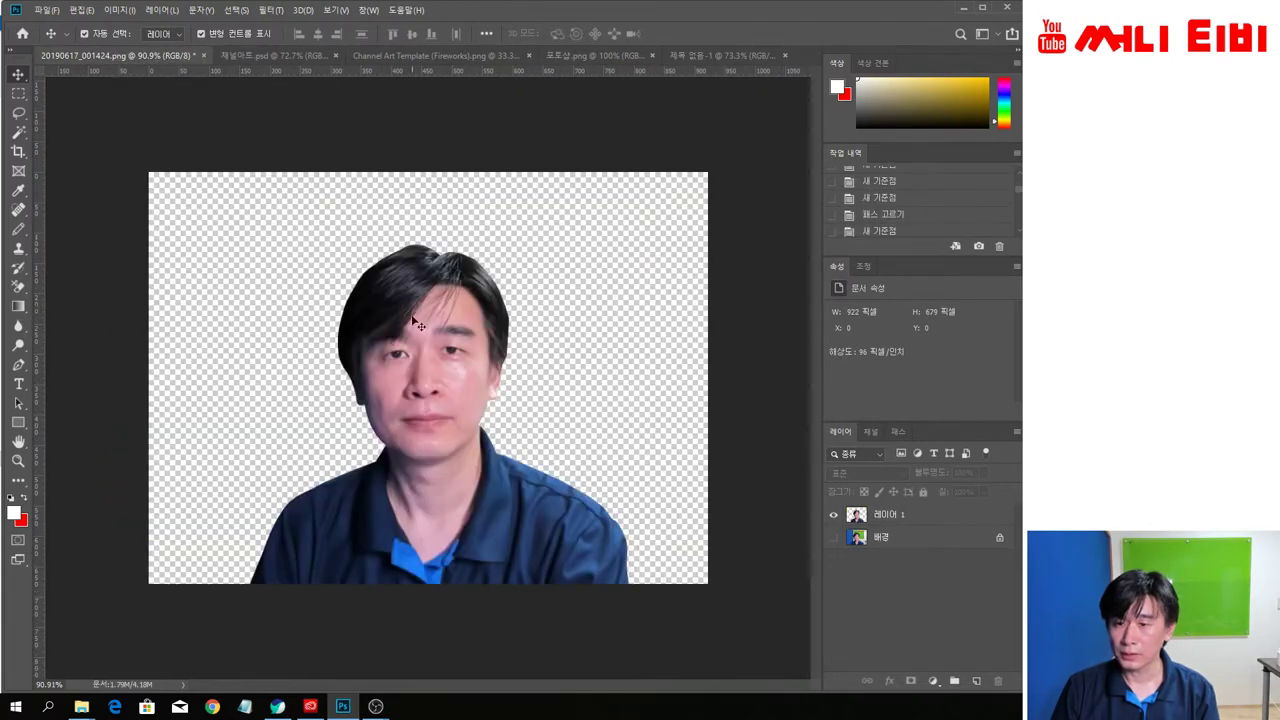
pyautogui.click(439, 380)
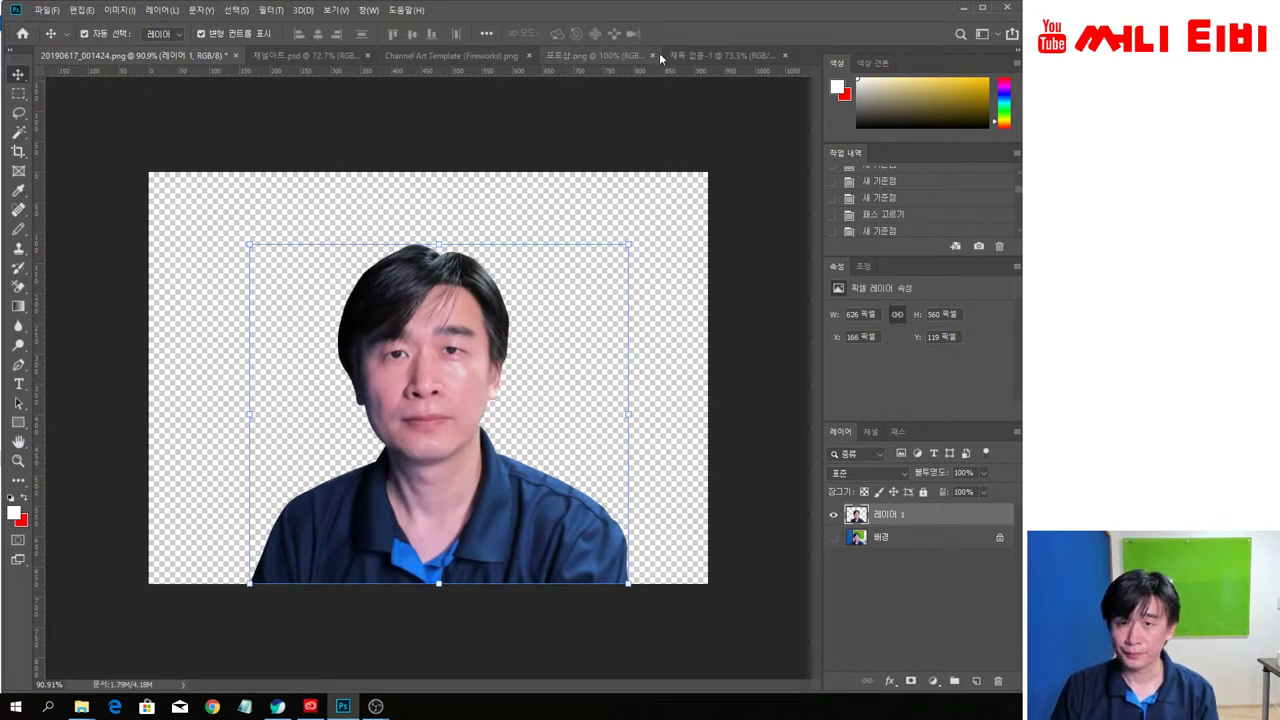
pyautogui.click(708, 52)
pyautogui.moveTo(725, 383); pyautogui.dragTo(600, 657)
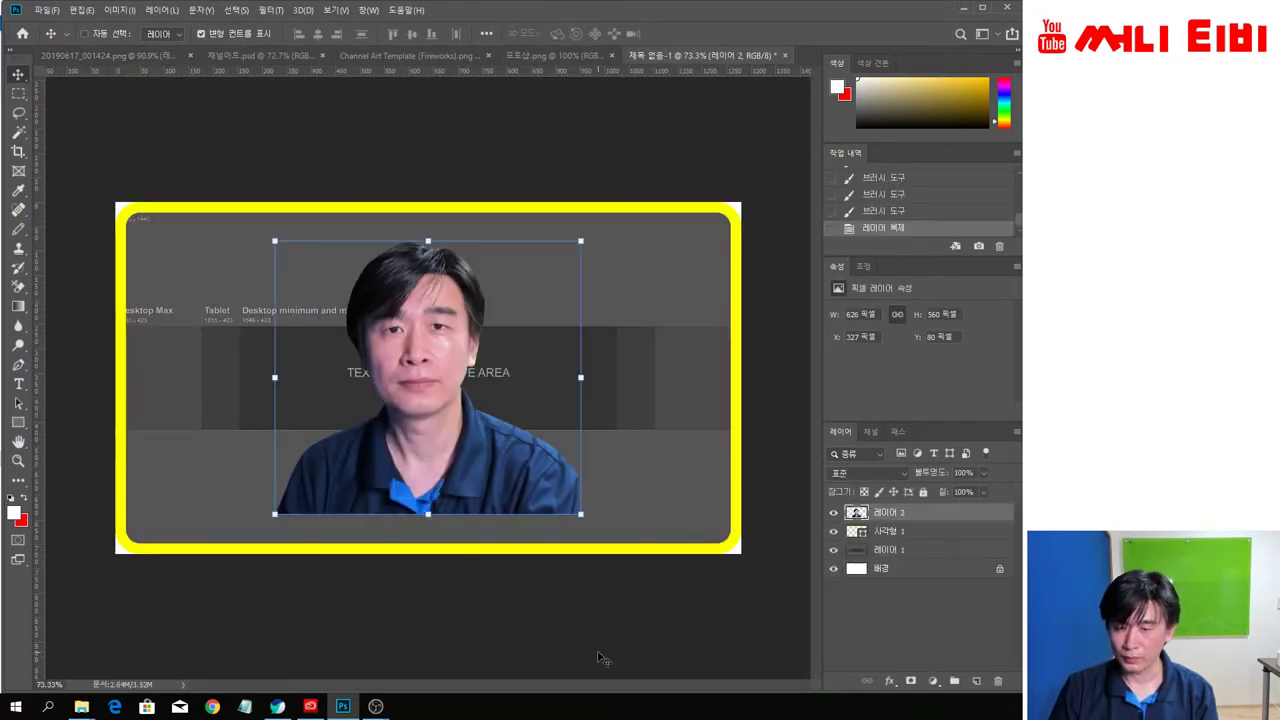
pyautogui.moveTo(478, 488); pyautogui.dragTo(634, 512)
pyautogui.click(632, 662)
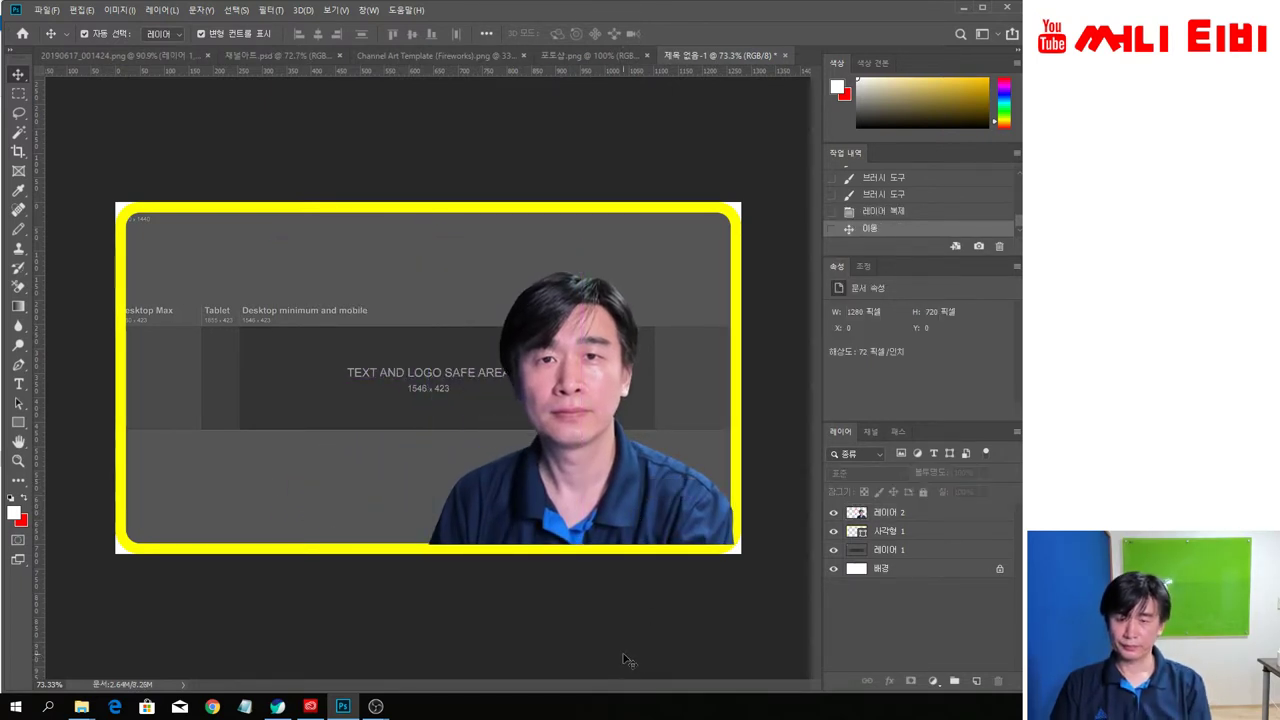
# Copy the Ps logo from 포토샵.png into the frame's upper-right corner and enlarge it to about 183 × 179 px
pyautogui.click(594, 55)
pyautogui.click(433, 398)
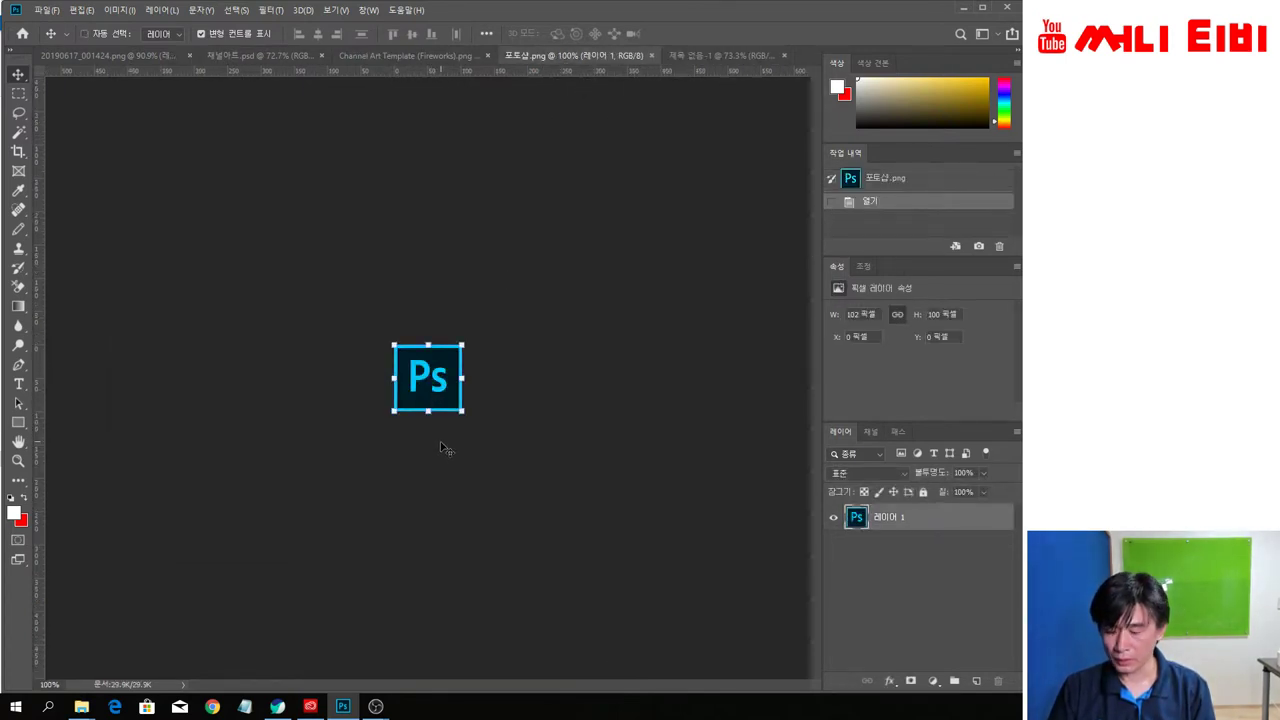
pyautogui.click(84, 33)
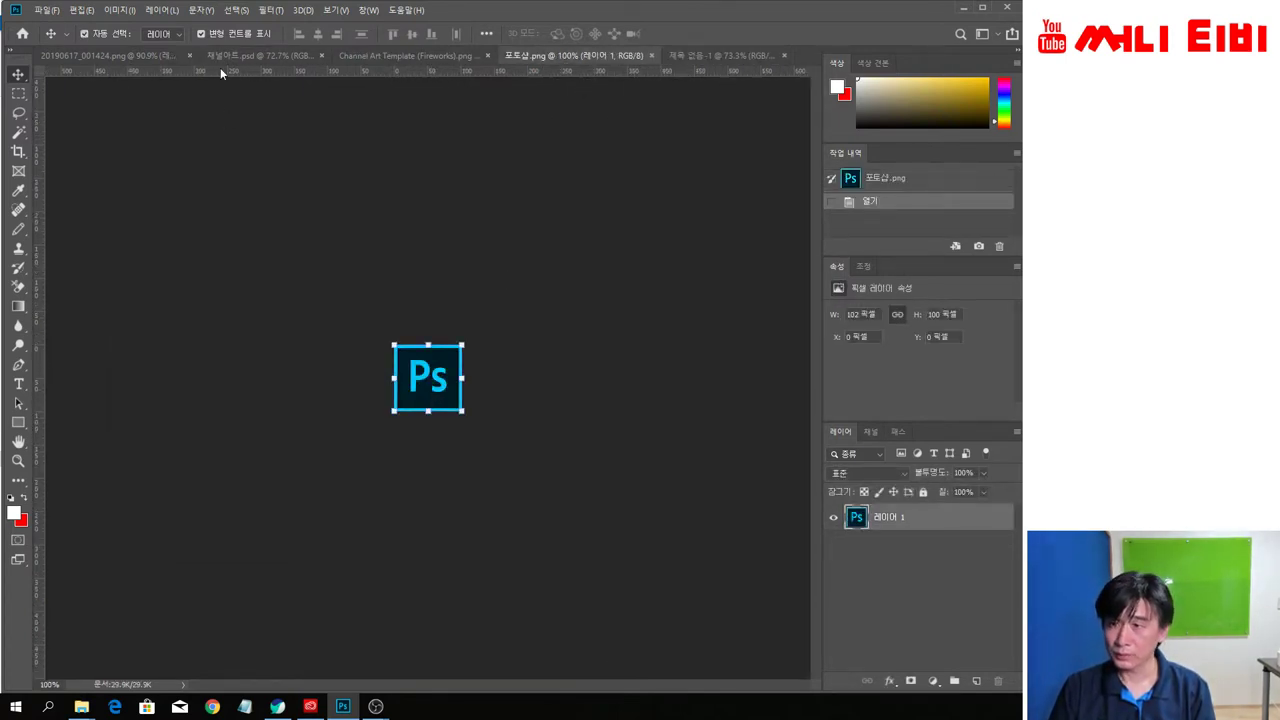
pyautogui.click(709, 56)
pyautogui.moveTo(709, 56); pyautogui.dragTo(657, 190)
pyautogui.moveTo(447, 367); pyautogui.dragTo(710, 235)
pyautogui.moveTo(710, 235); pyautogui.dragTo(632, 308)
pyautogui.press('Return')
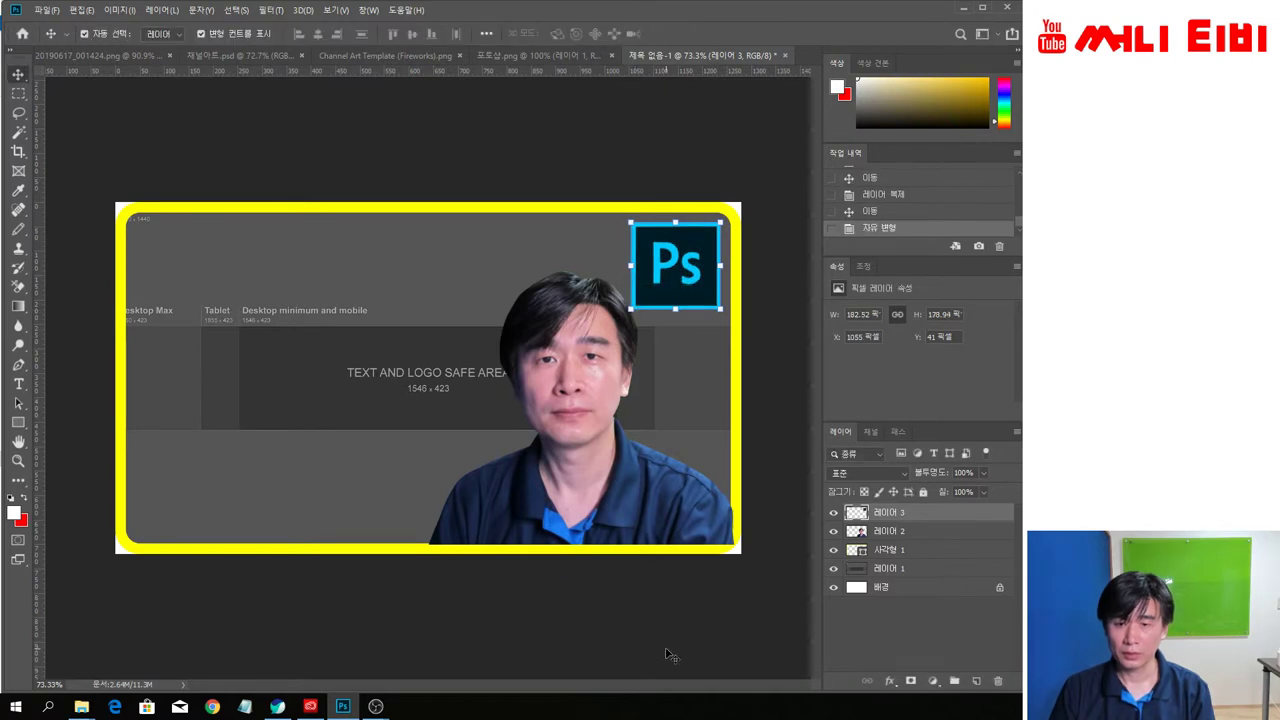
pyautogui.click(755, 612)
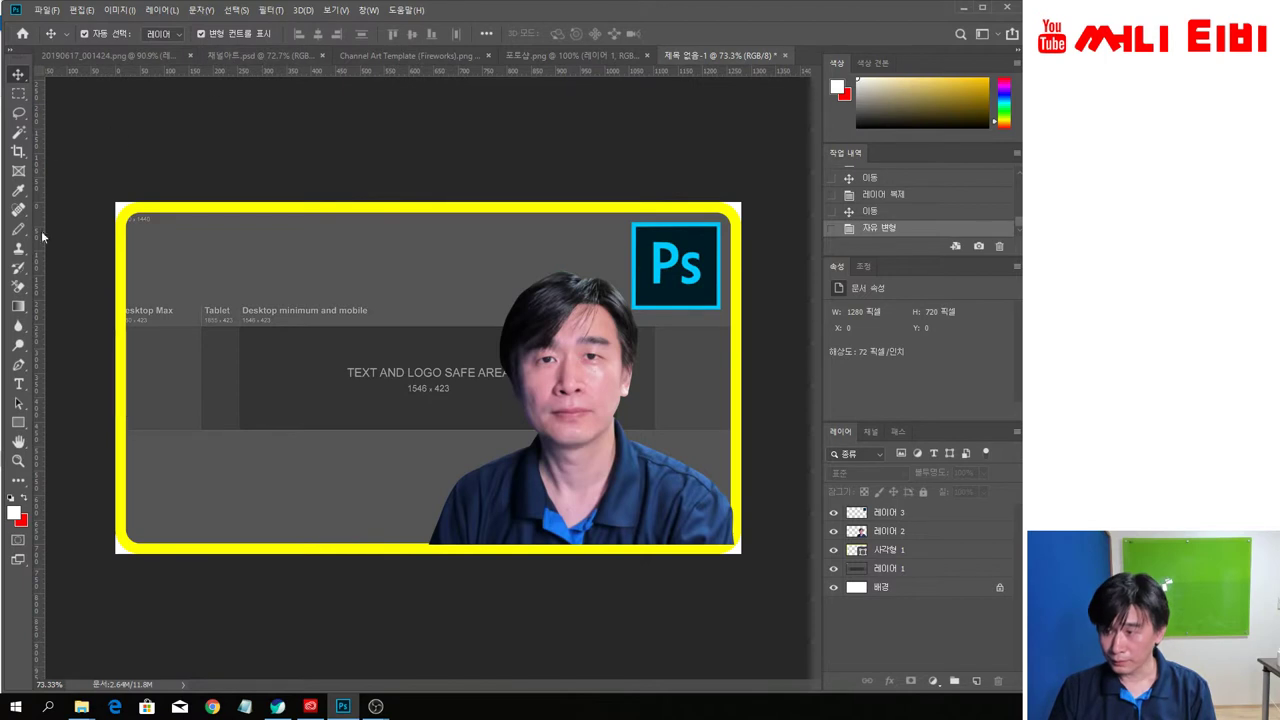
# Start a text object in the upper-left area inside the frame, above the Tablet label
pyautogui.click(18, 381)
pyautogui.click(214, 283)
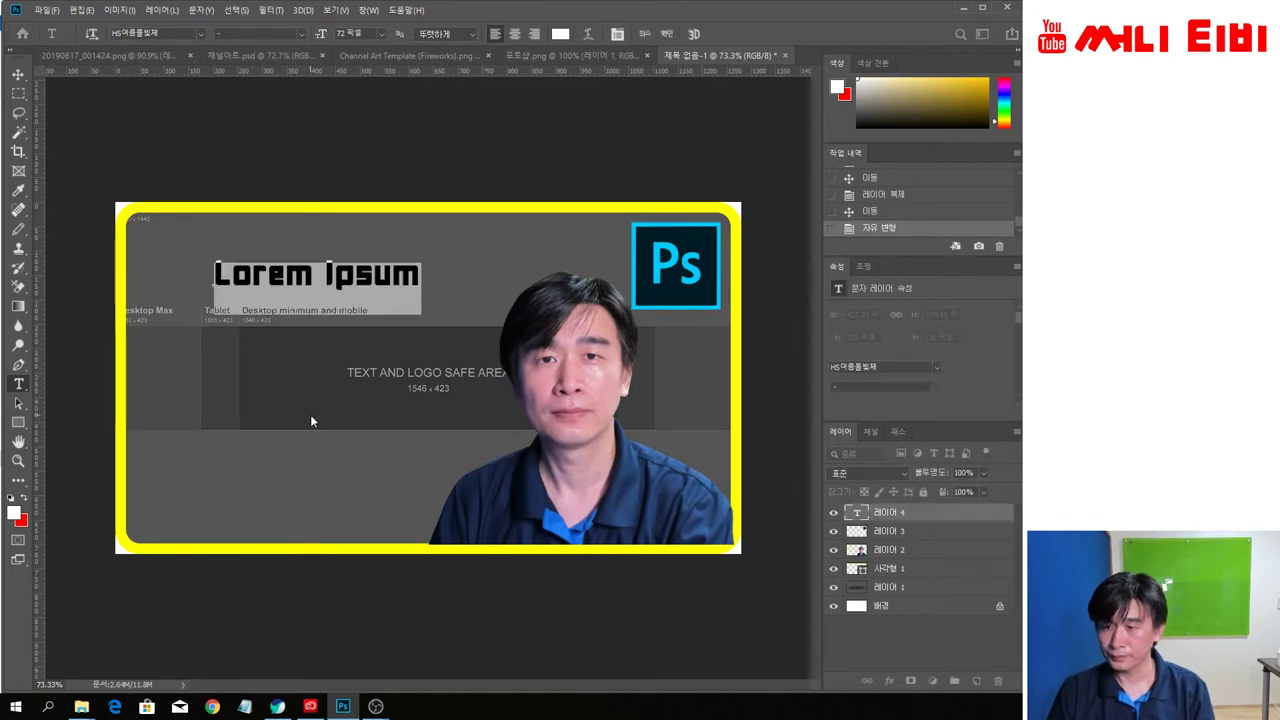
pyautogui.write('c')
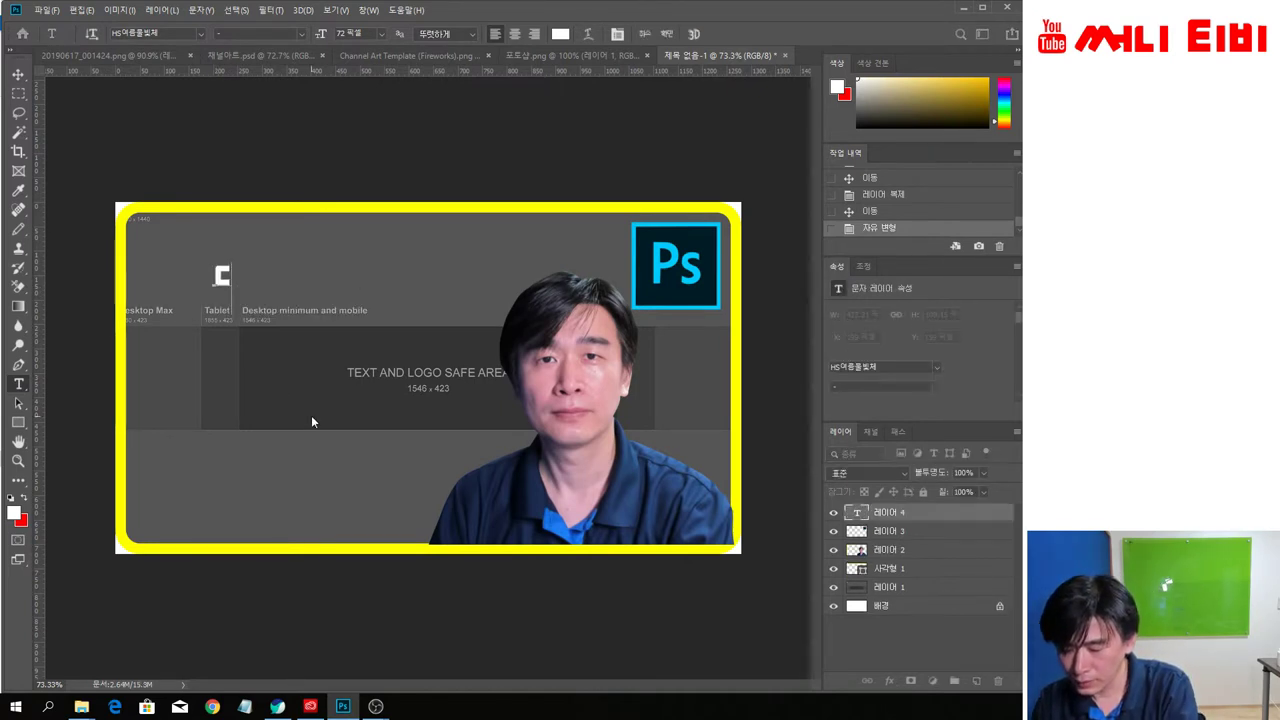
pyautogui.write('osjfdkxm')
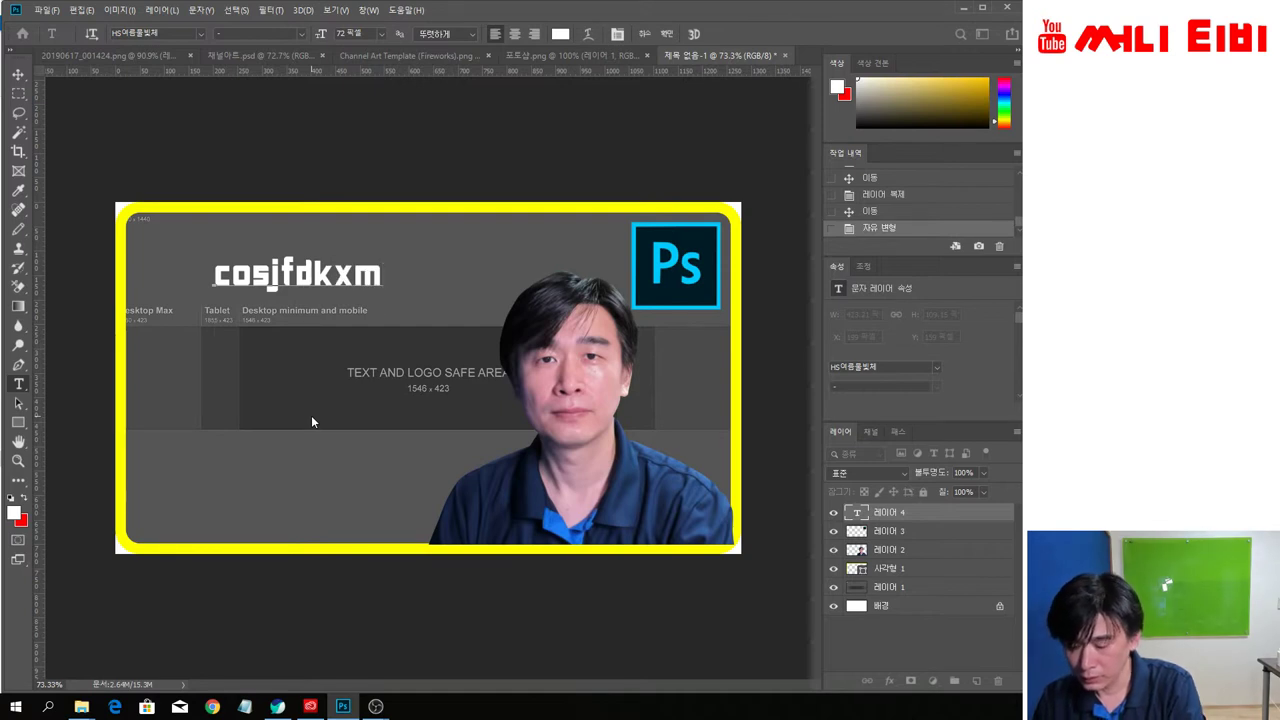
pyautogui.press('BackSpace')
pyautogui.press('BackSpace')
pyautogui.press('BackSpace')
pyautogui.press('BackSpace')
pyautogui.press('BackSpace')
pyautogui.press('BackSpace')
pyautogui.press('BackSpace')
pyautogui.press('BackSpace')
pyautogui.press('BackSpace')
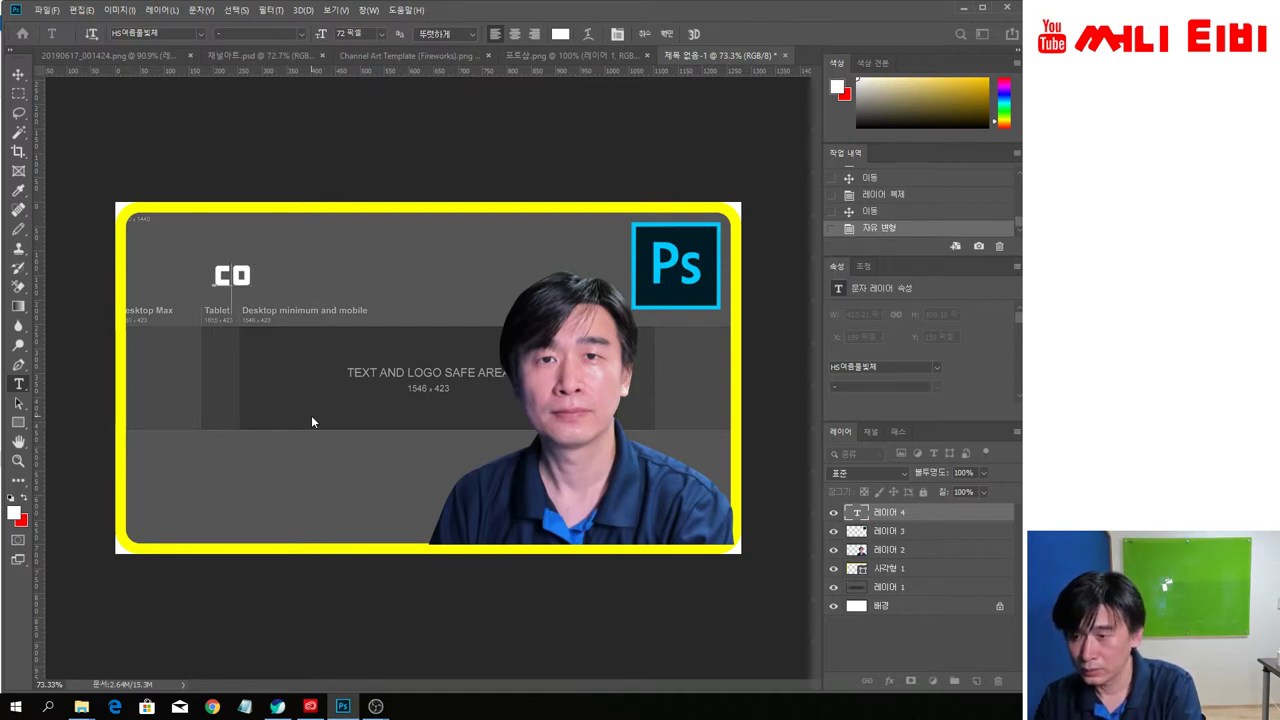
# Write the title on two lines, "채널아트" and "쉽게 만들기", and commit the text
pyautogui.write('채널')
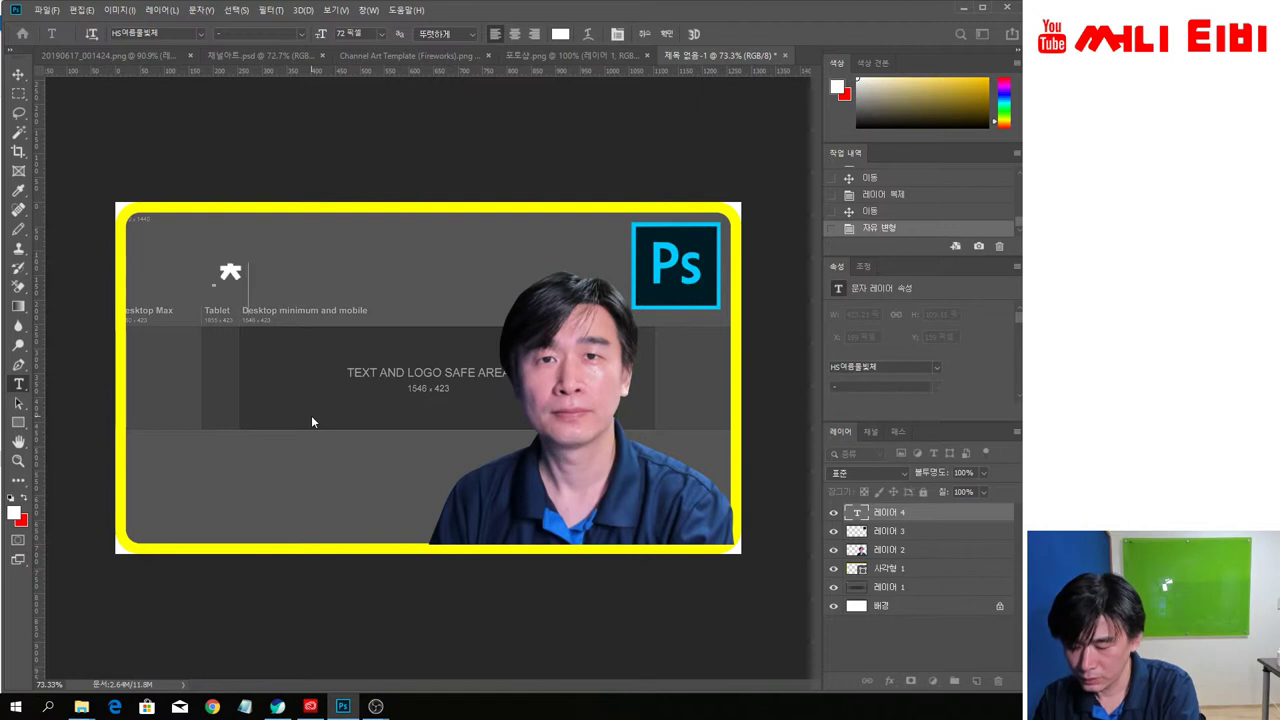
pyautogui.write('아트')
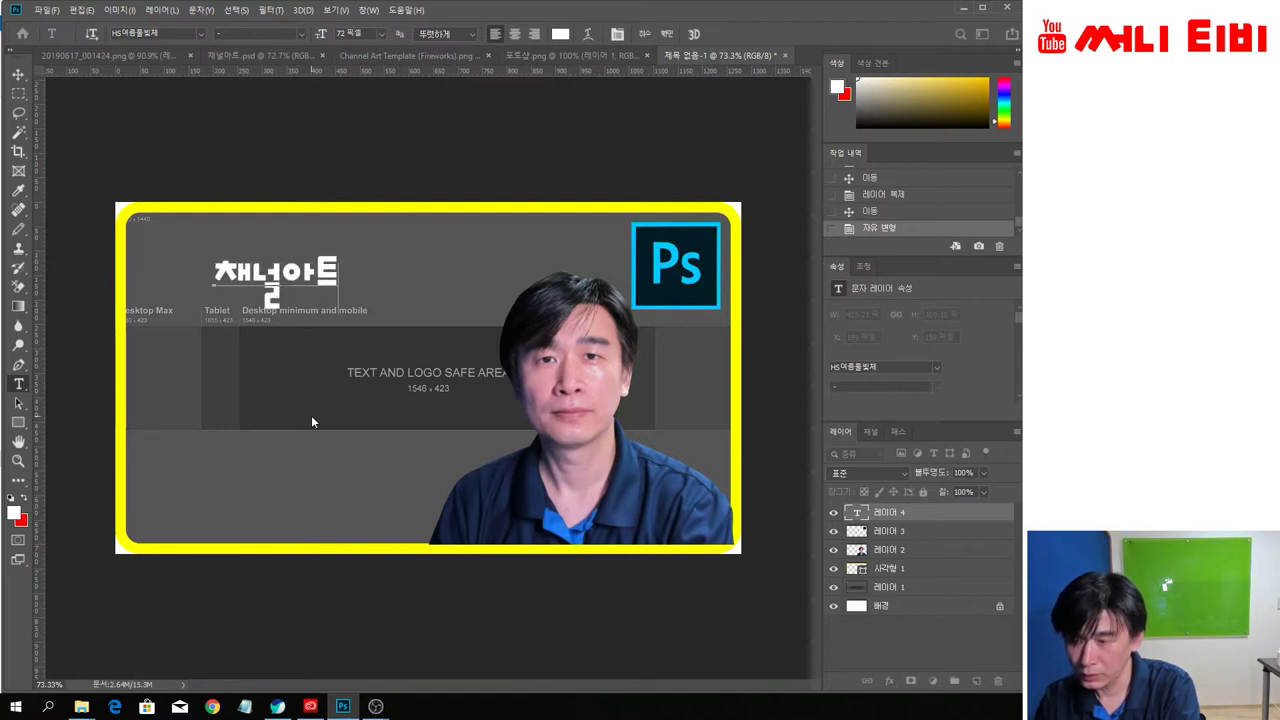
pyautogui.press('Return')
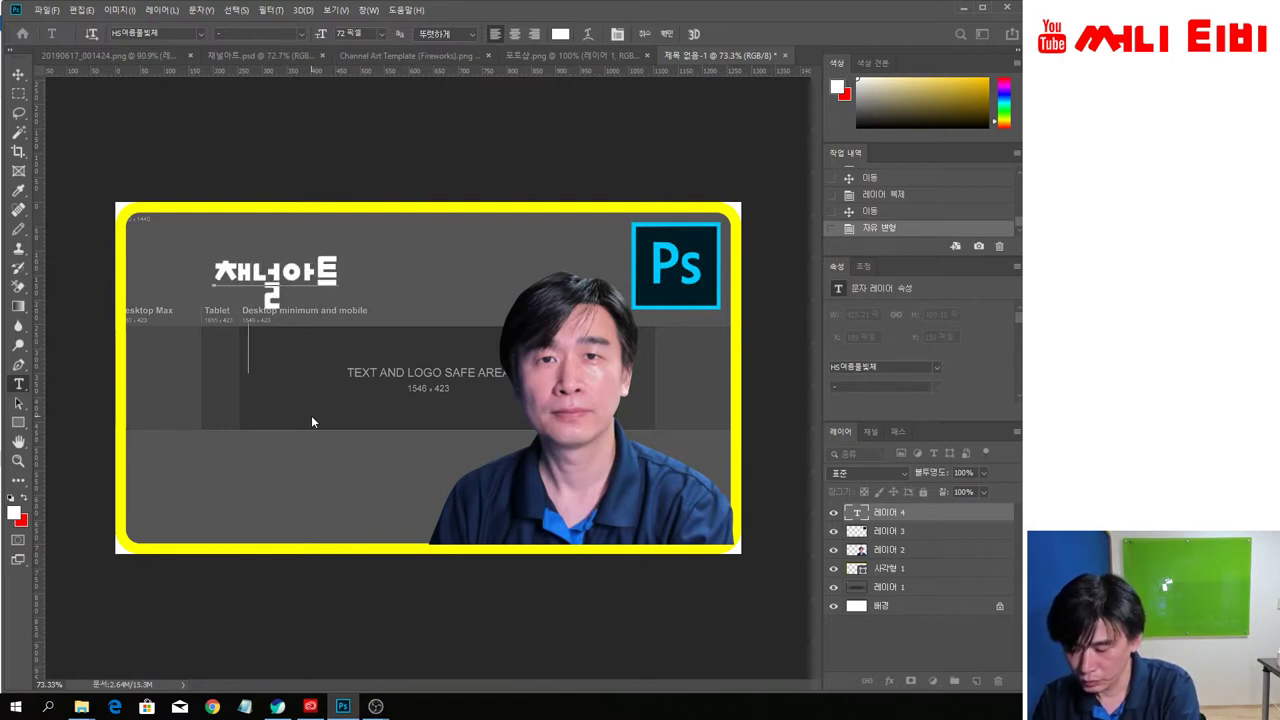
pyautogui.write('쉬ㅂ게 만')
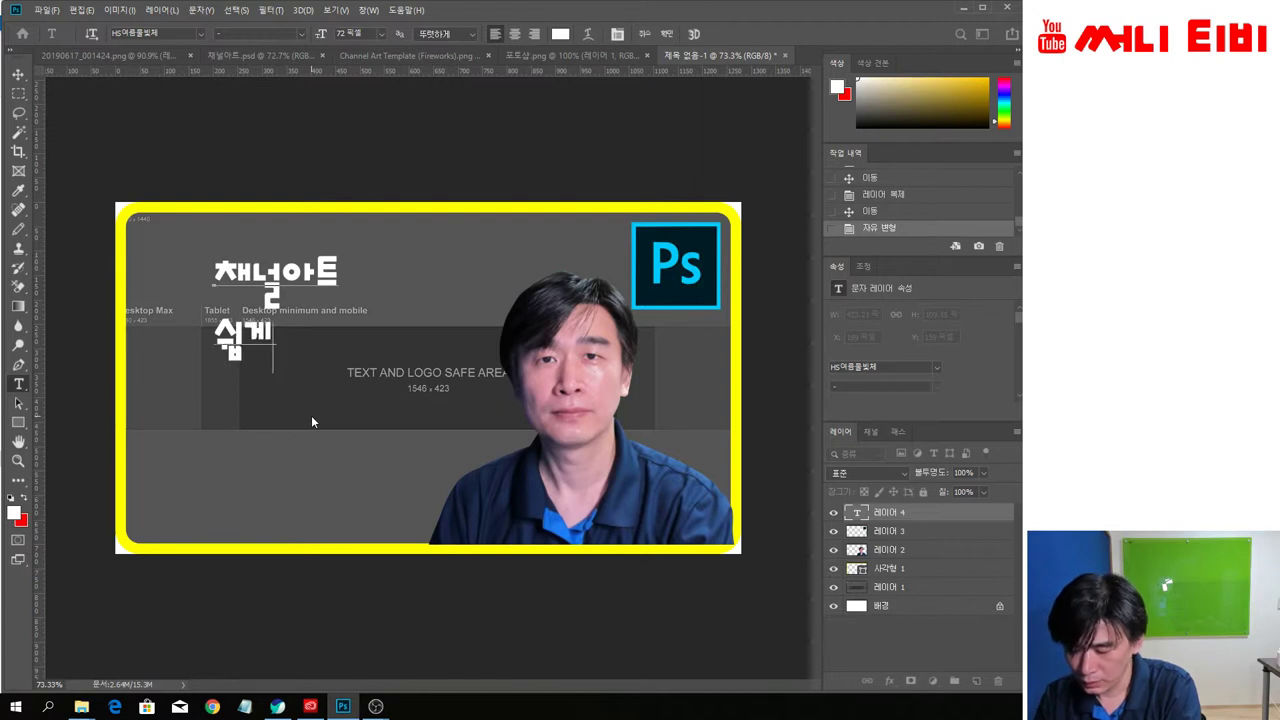
pyautogui.write('들기')
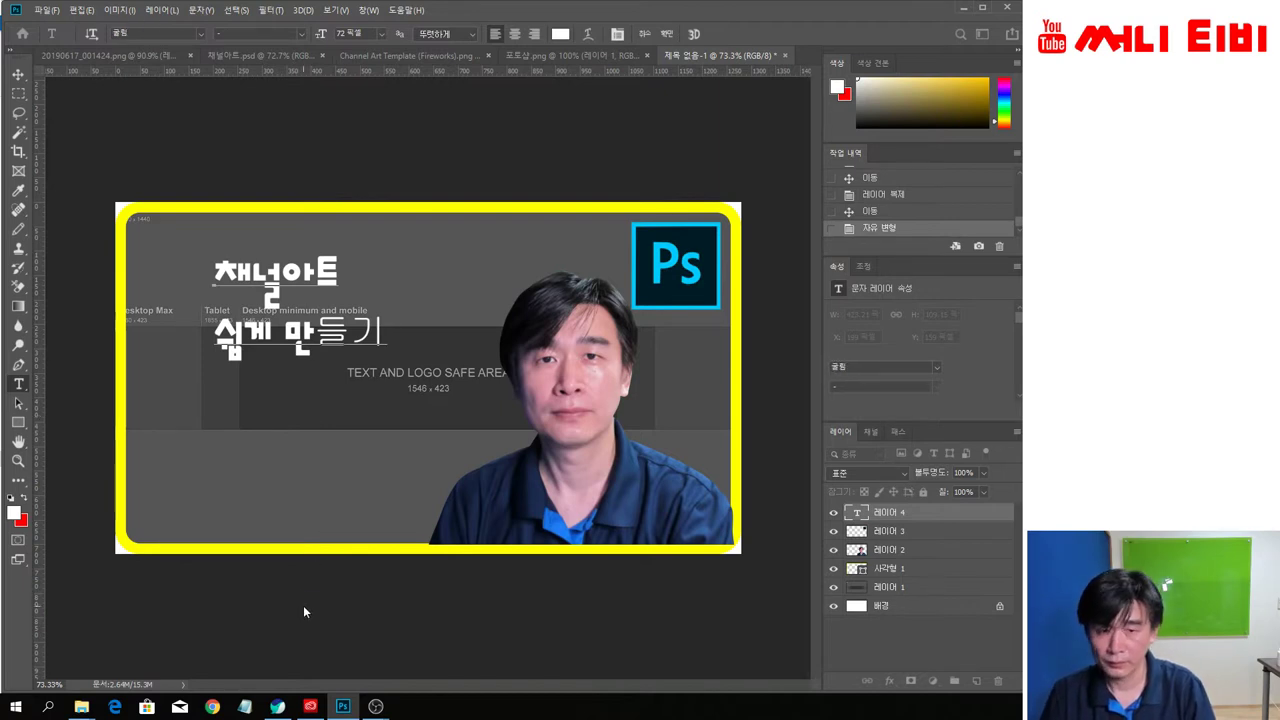
pyautogui.hotkey('ctrl', 'Return')
# Apply the font HS여름물빛체 to both lines of the title
pyautogui.click(217, 281)
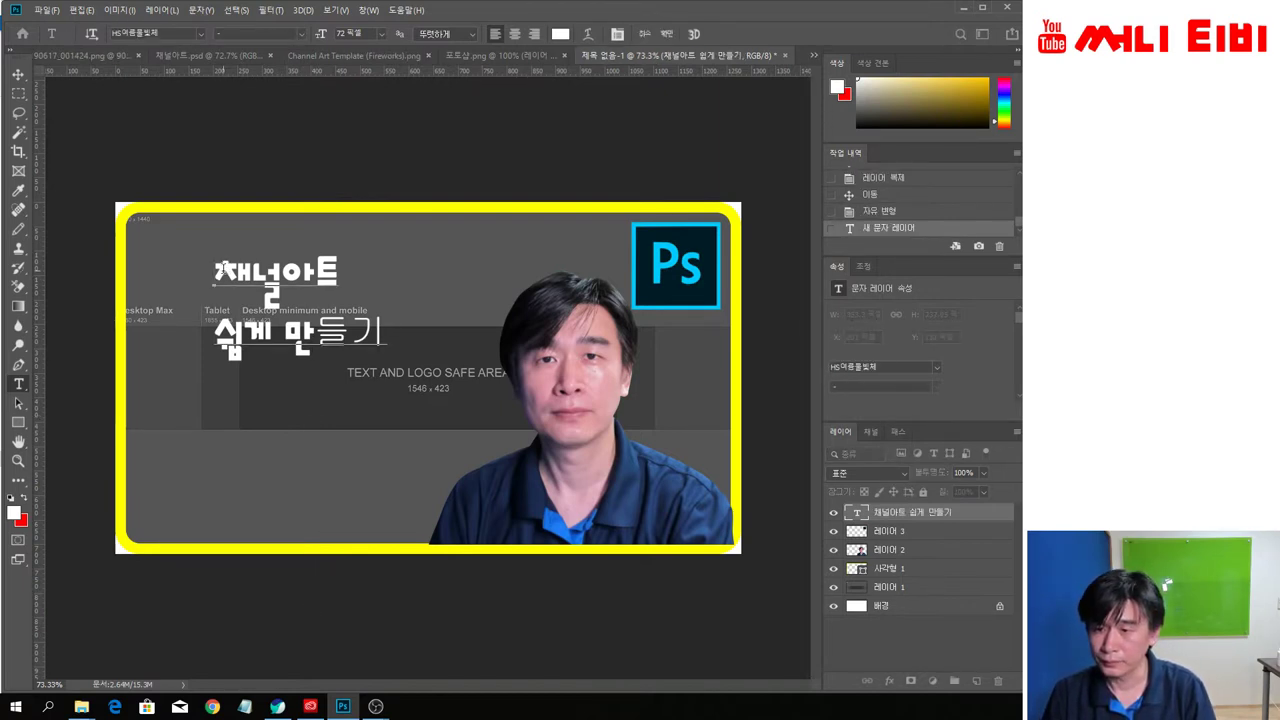
pyautogui.moveTo(215, 281); pyautogui.dragTo(388, 345)
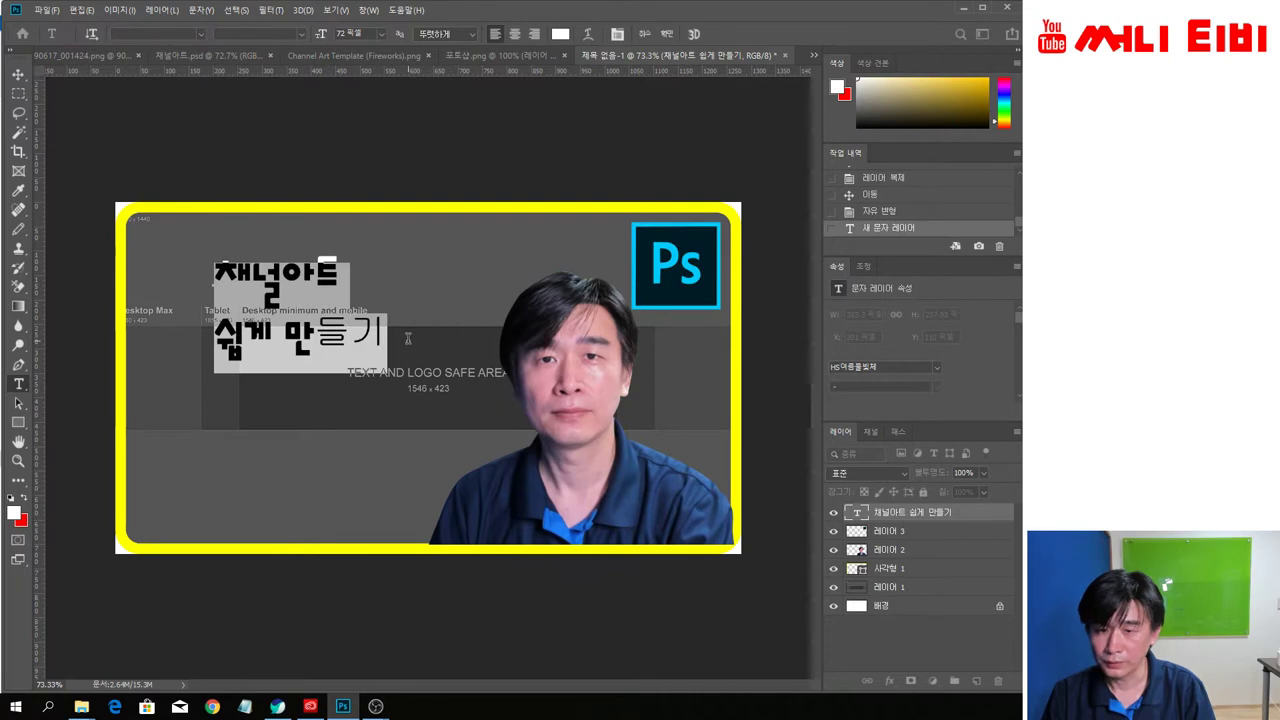
pyautogui.click(939, 366)
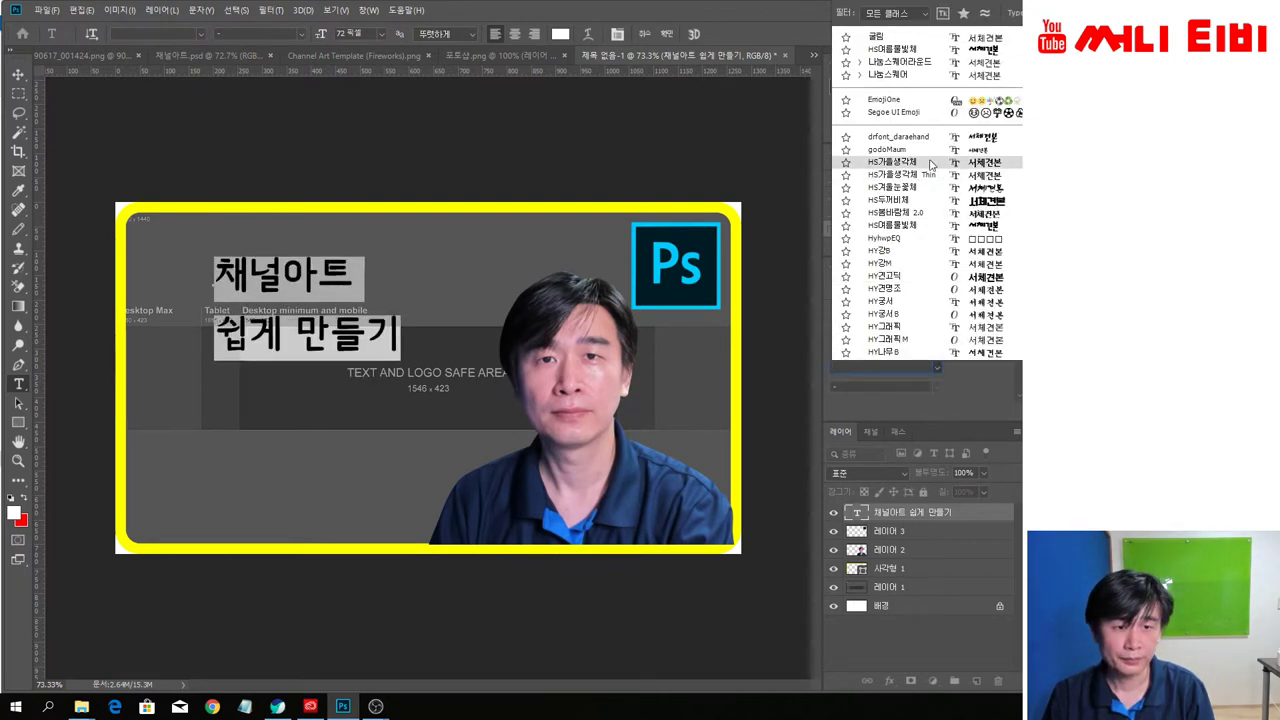
pyautogui.click(910, 226)
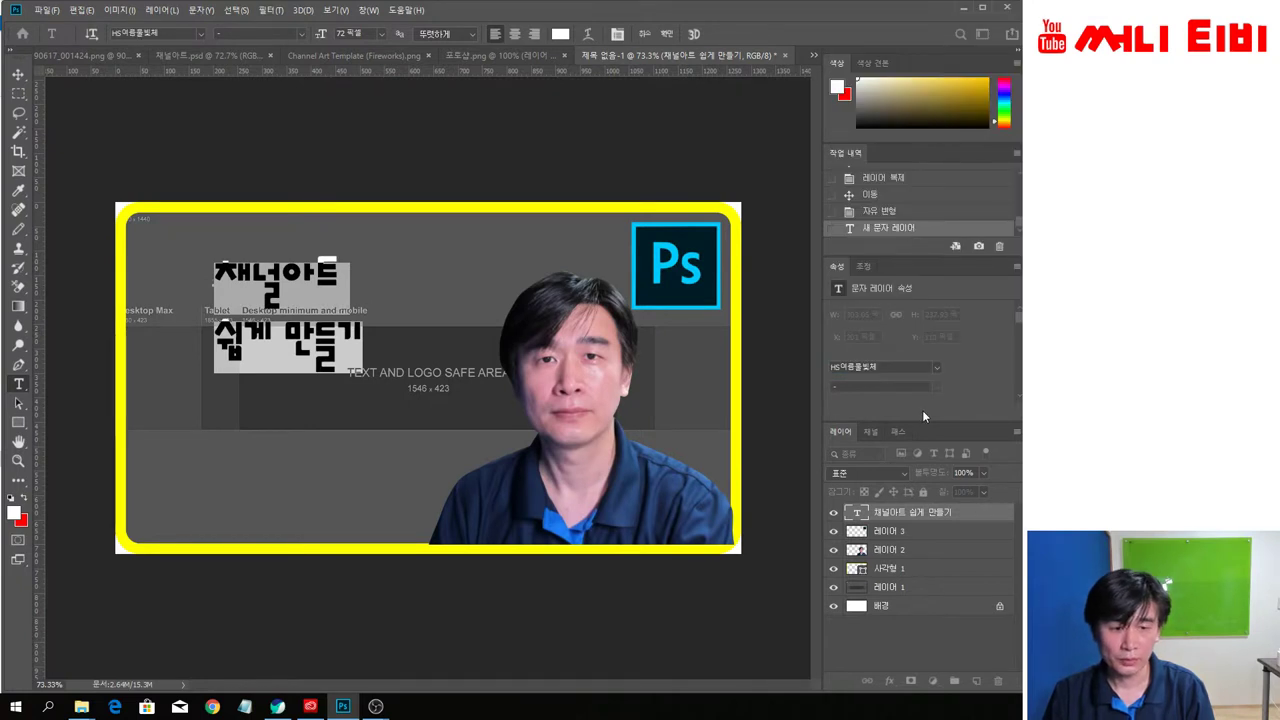
# Recolour the selected title text to a golden yellow
pyautogui.scroll(-3, 1000, 340)
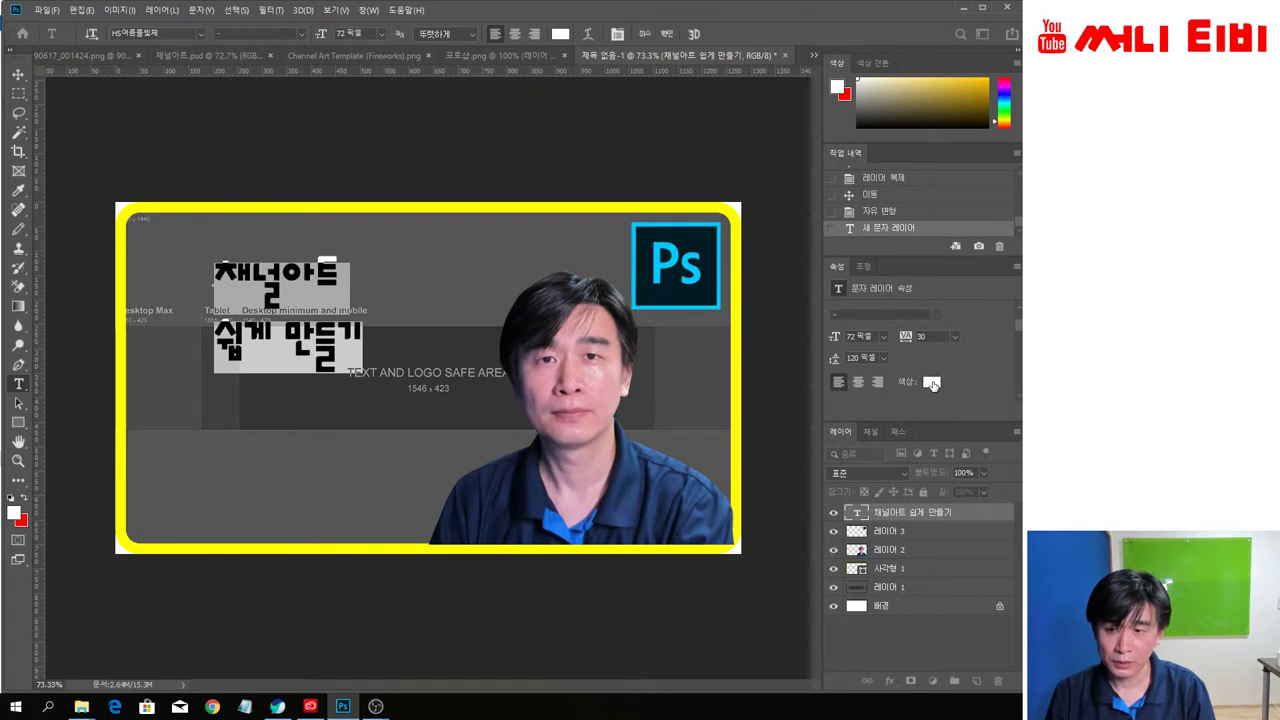
pyautogui.click(977, 90)
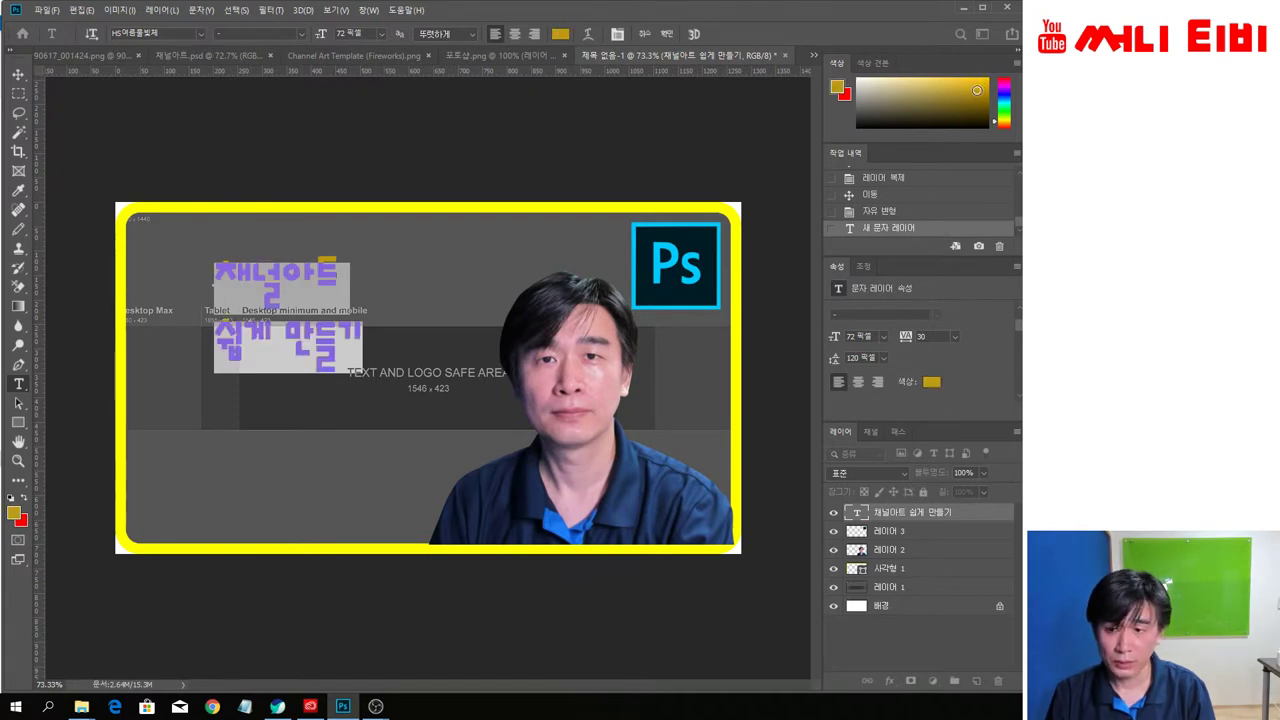
pyautogui.moveTo(980, 88); pyautogui.dragTo(981, 84)
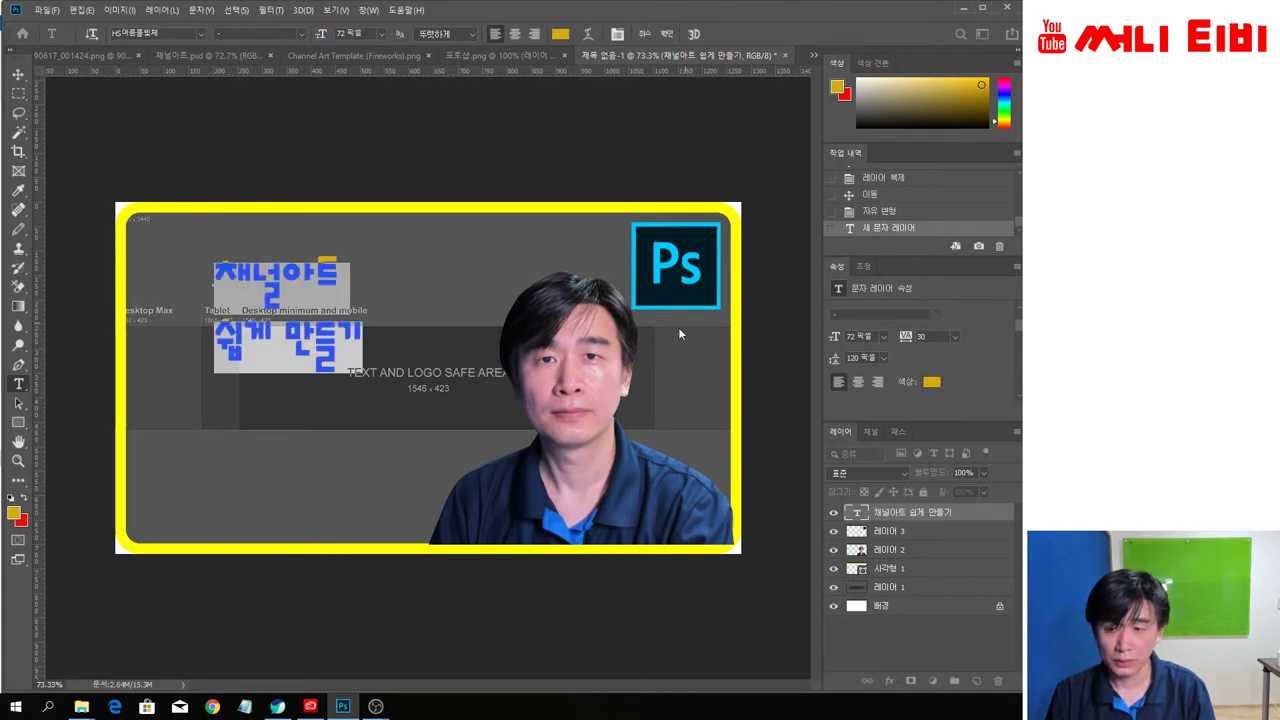
# Commit the title text, enlarge it proportionally to about 208%, and place it beside the portrait near the frame's left edge
pyautogui.click(572, 624)
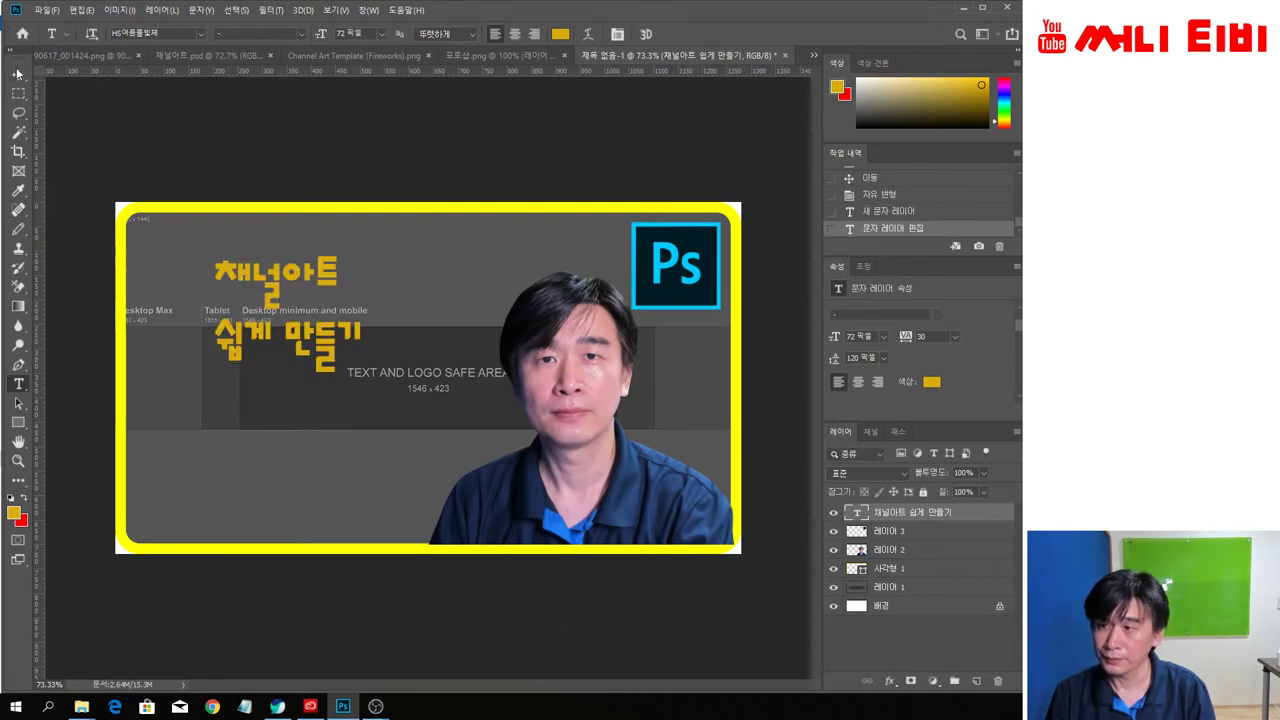
pyautogui.press('v')
pyautogui.moveTo(359, 371); pyautogui.dragTo(492, 525)
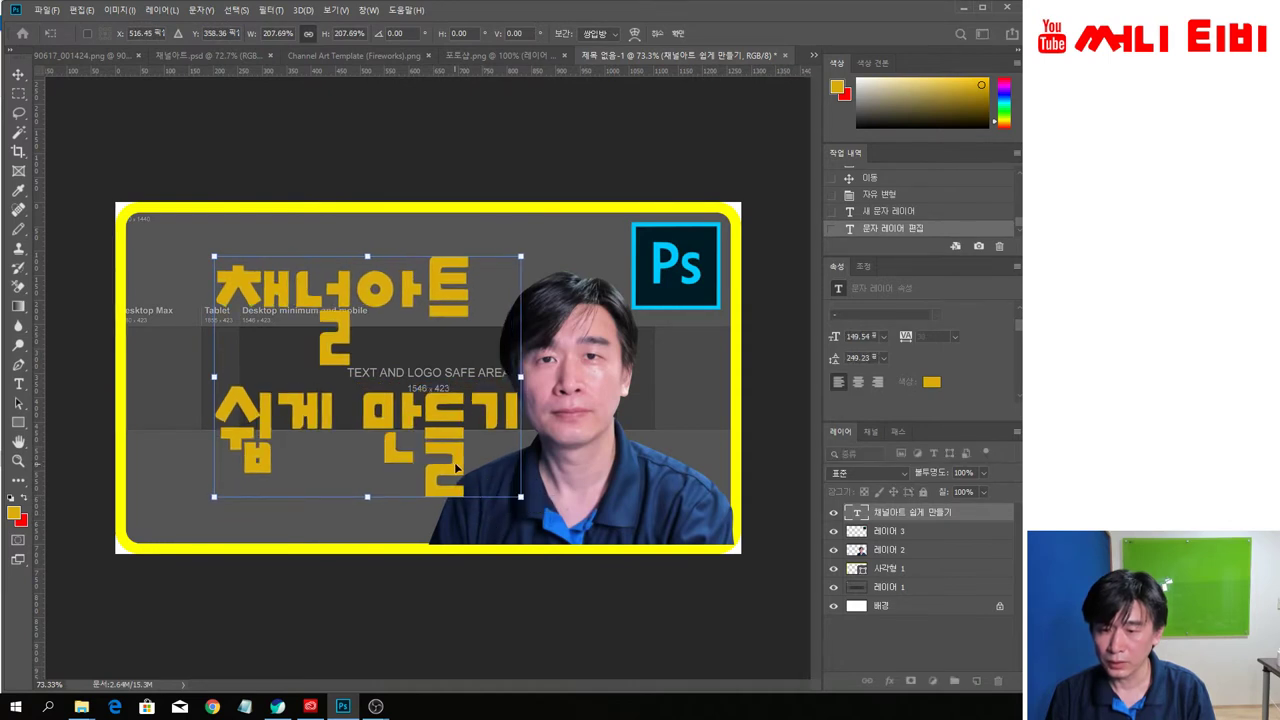
pyautogui.moveTo(458, 469); pyautogui.dragTo(397, 461)
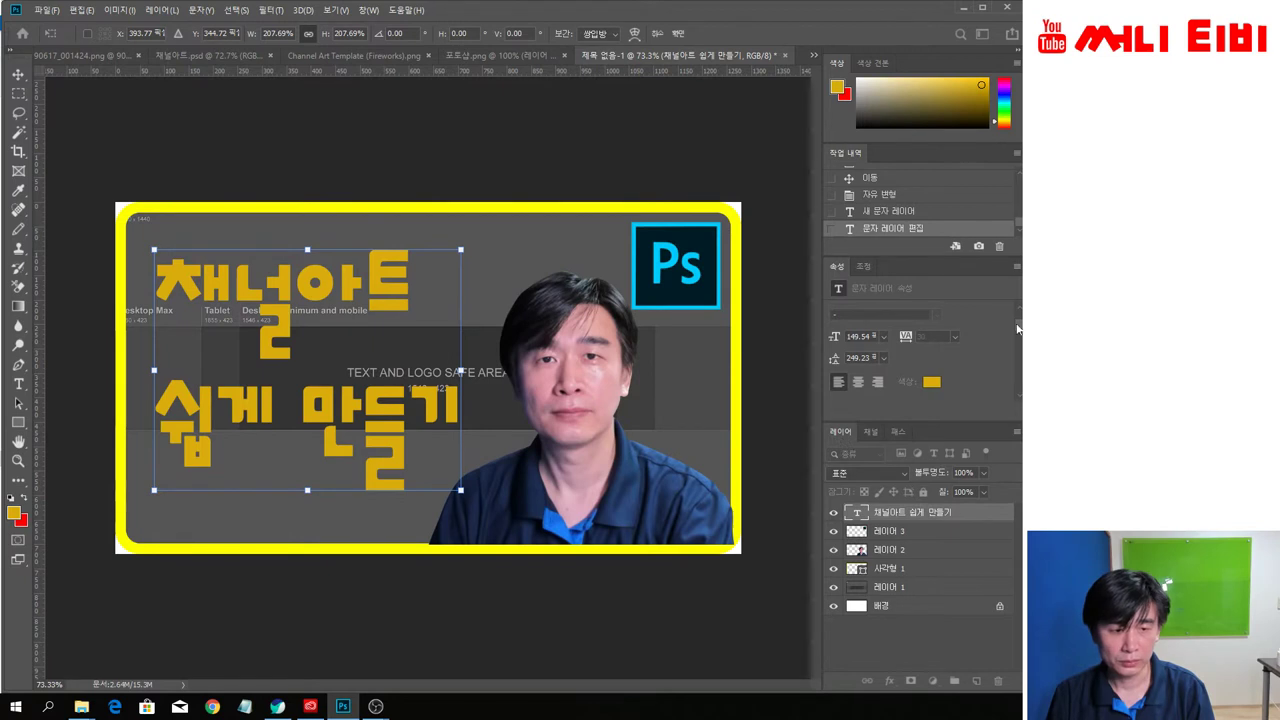
pyautogui.scroll(-2, 1004, 341)
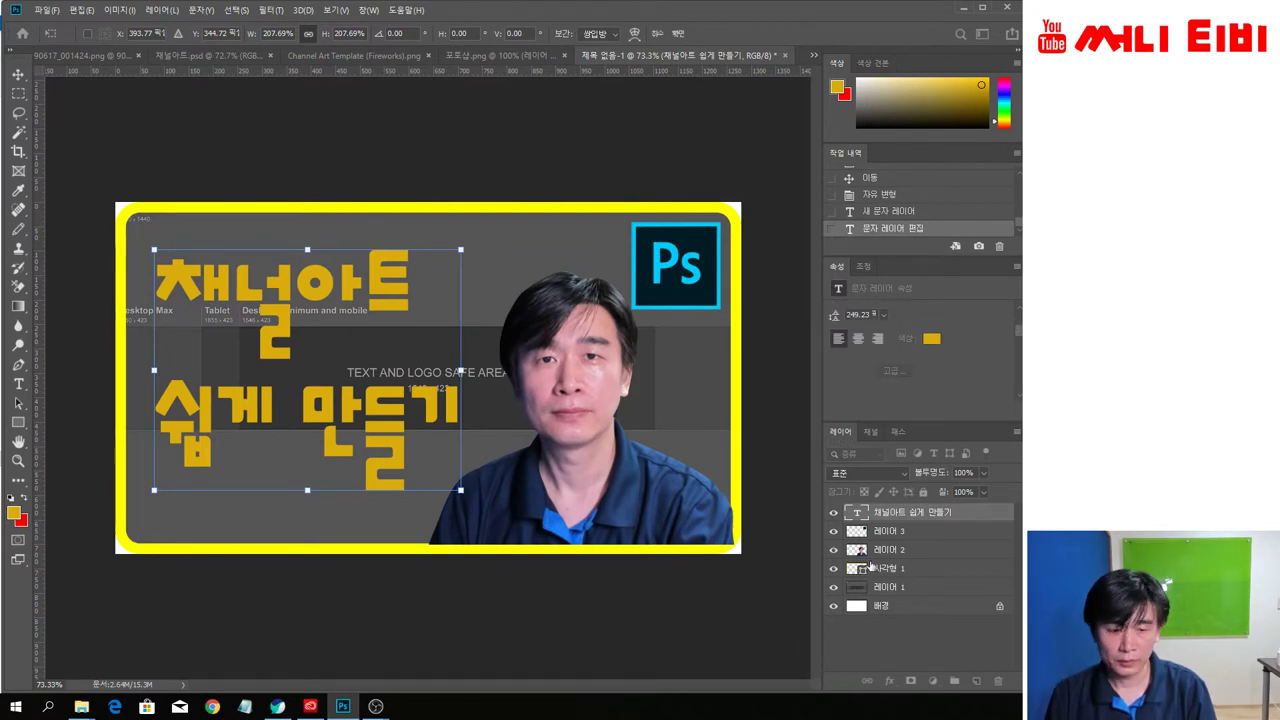
pyautogui.press('Return')
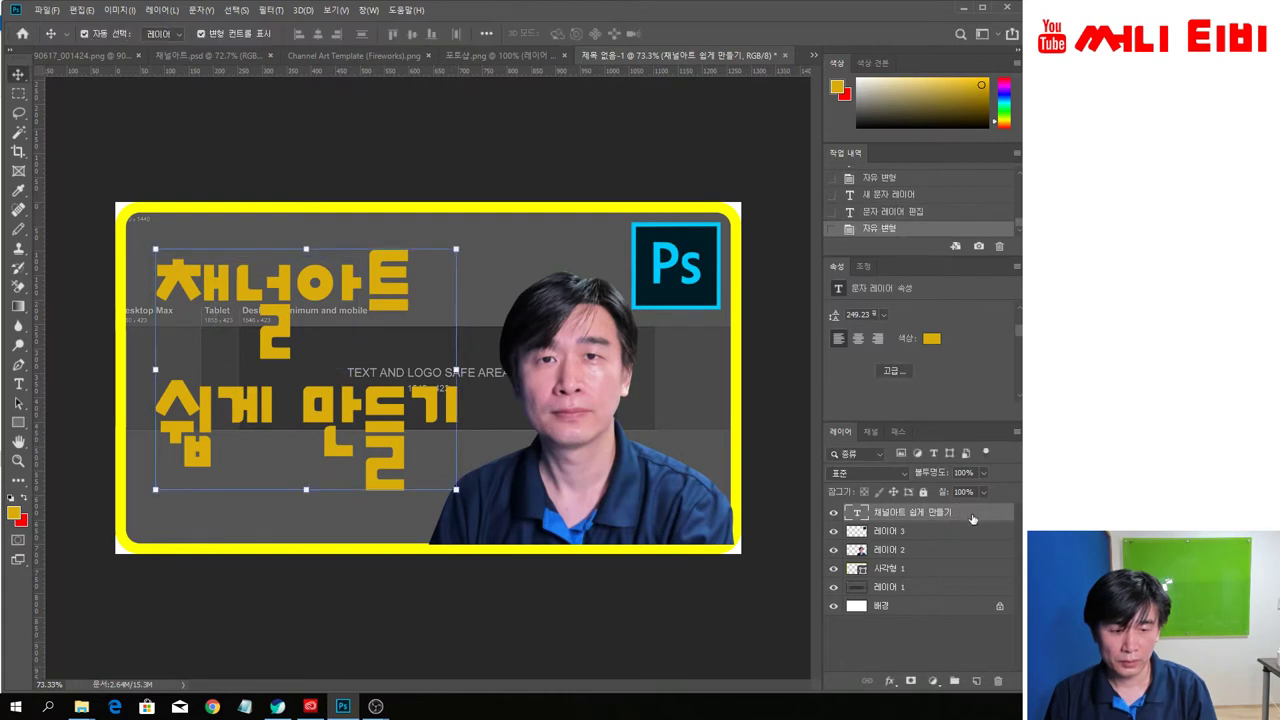
# Add two outside strokes to the title layer: an 8 px white one and a 16 px black one
pyautogui.doubleClick(972, 518)
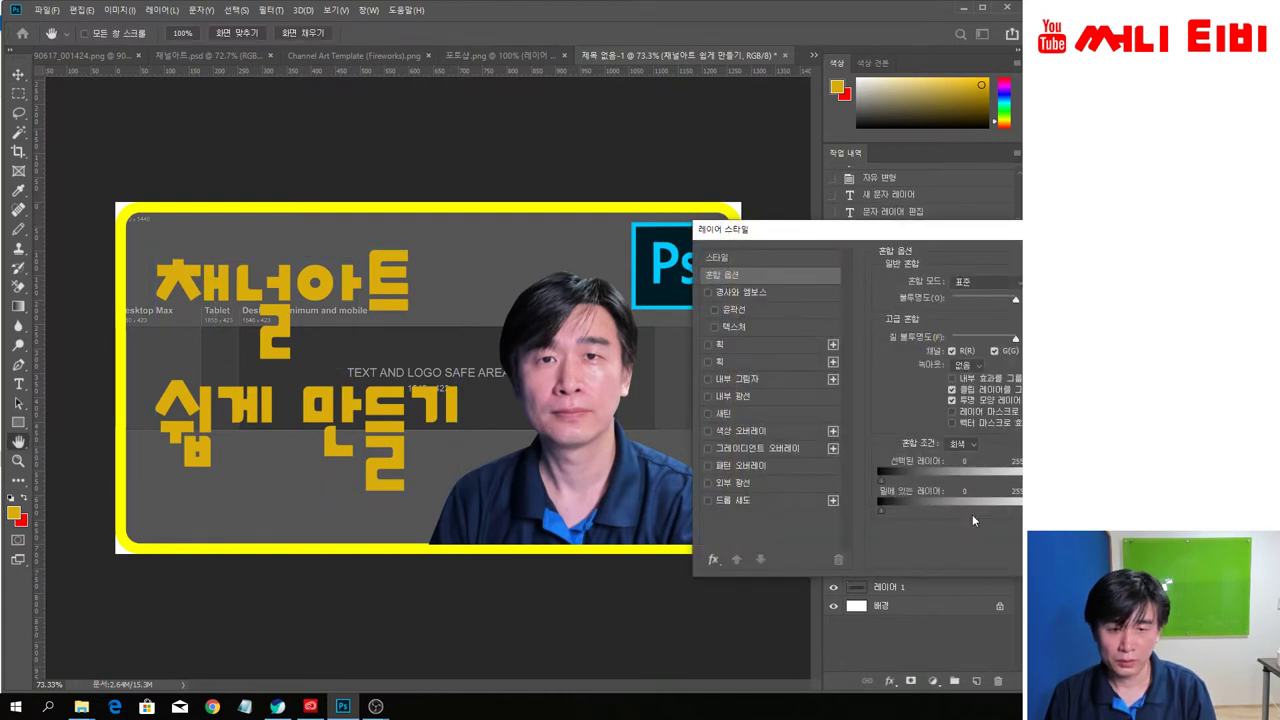
pyautogui.click(710, 345)
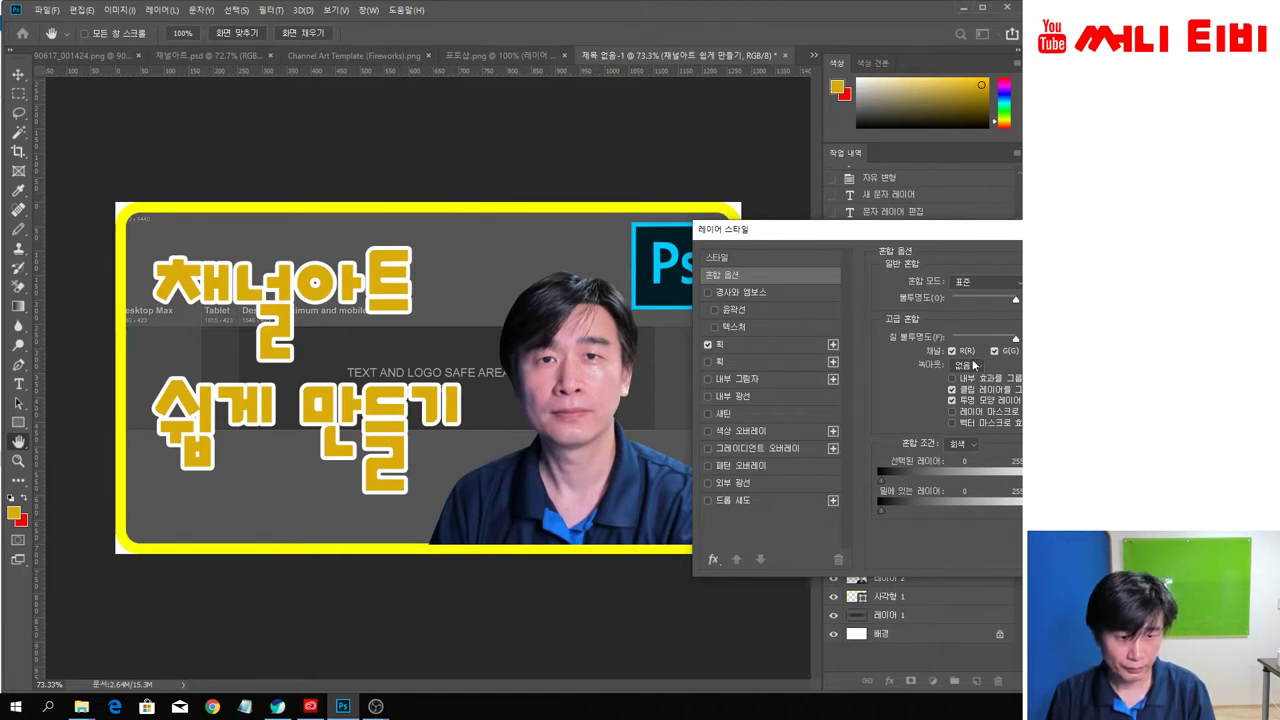
pyautogui.click(758, 343)
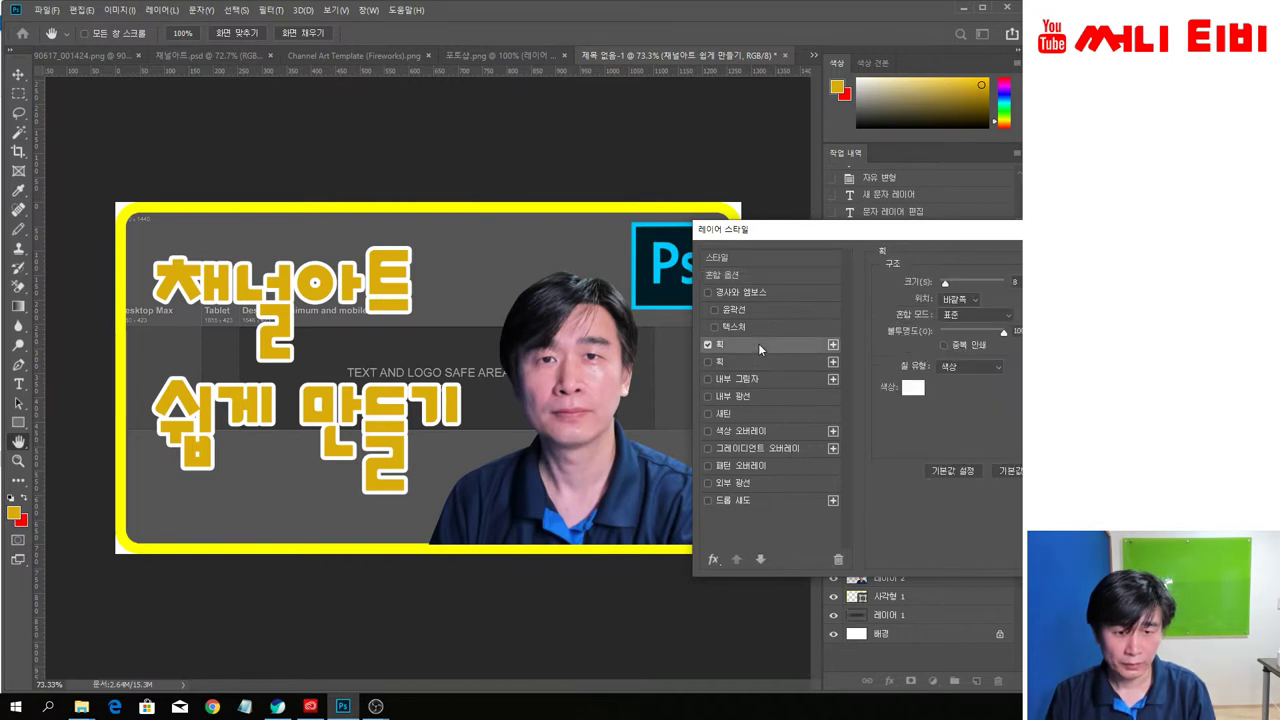
pyautogui.click(960, 299)
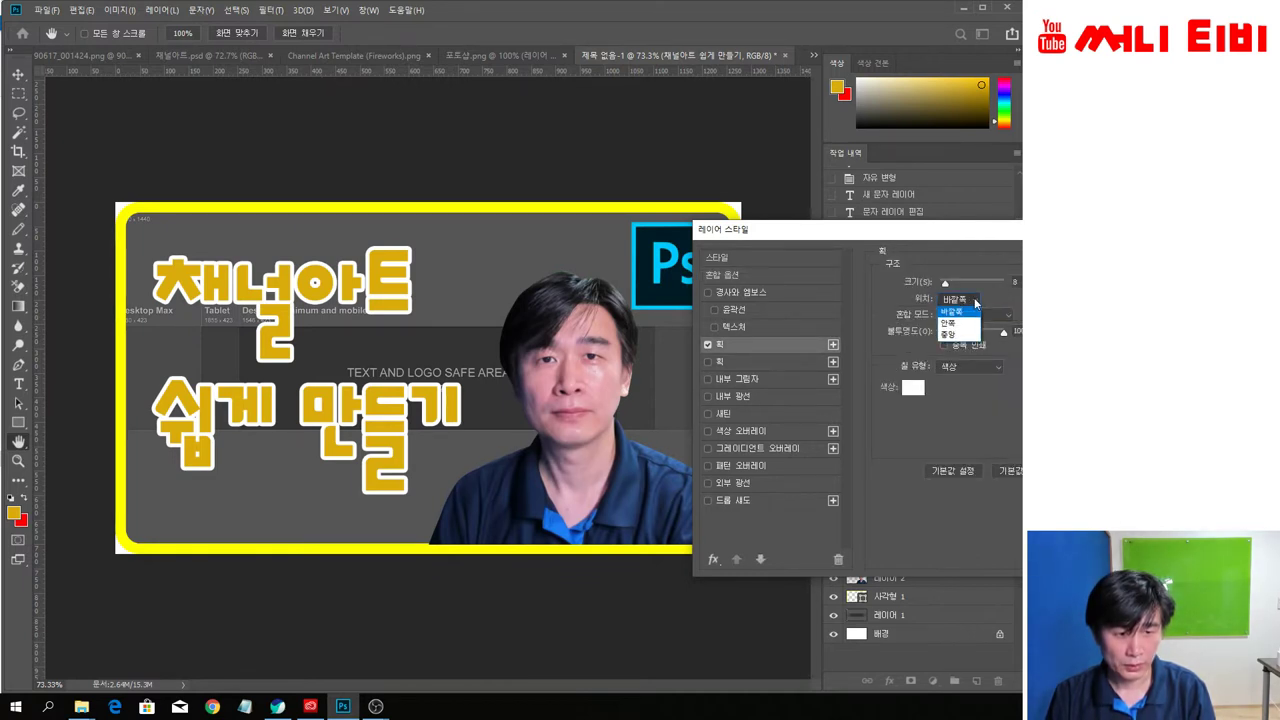
pyautogui.click(966, 312)
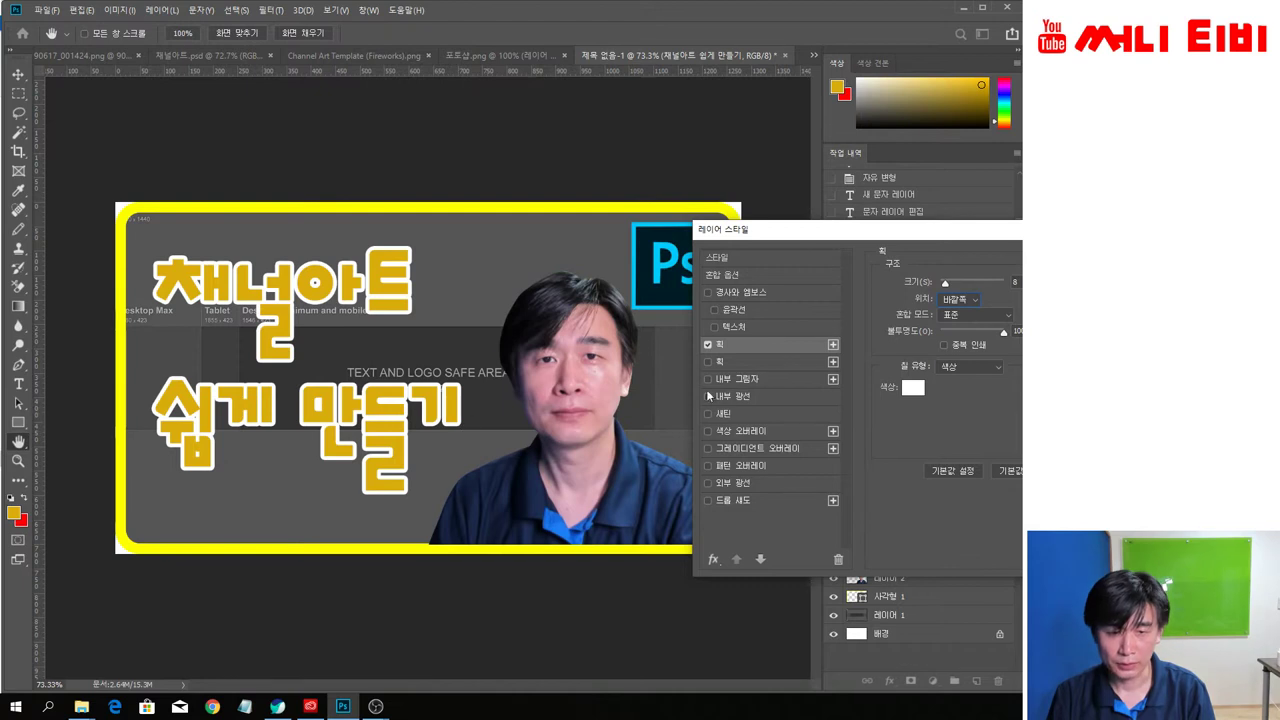
pyautogui.click(764, 361)
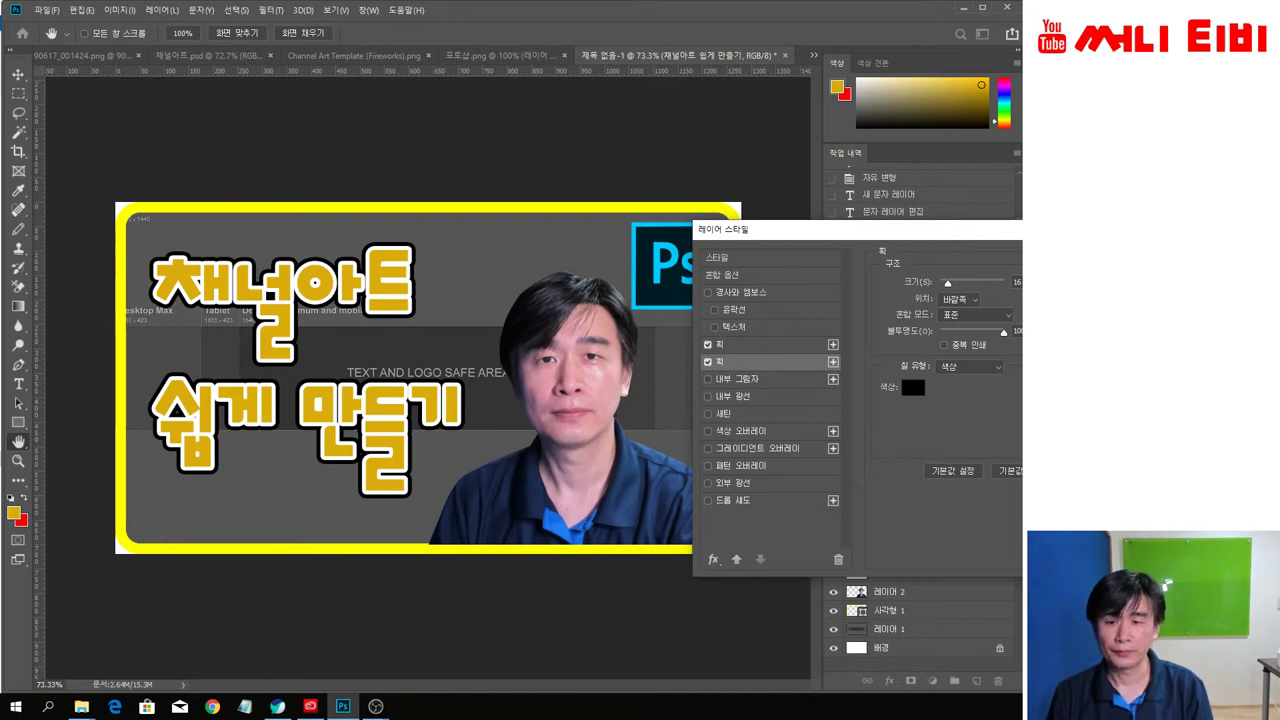
pyautogui.press('Return')
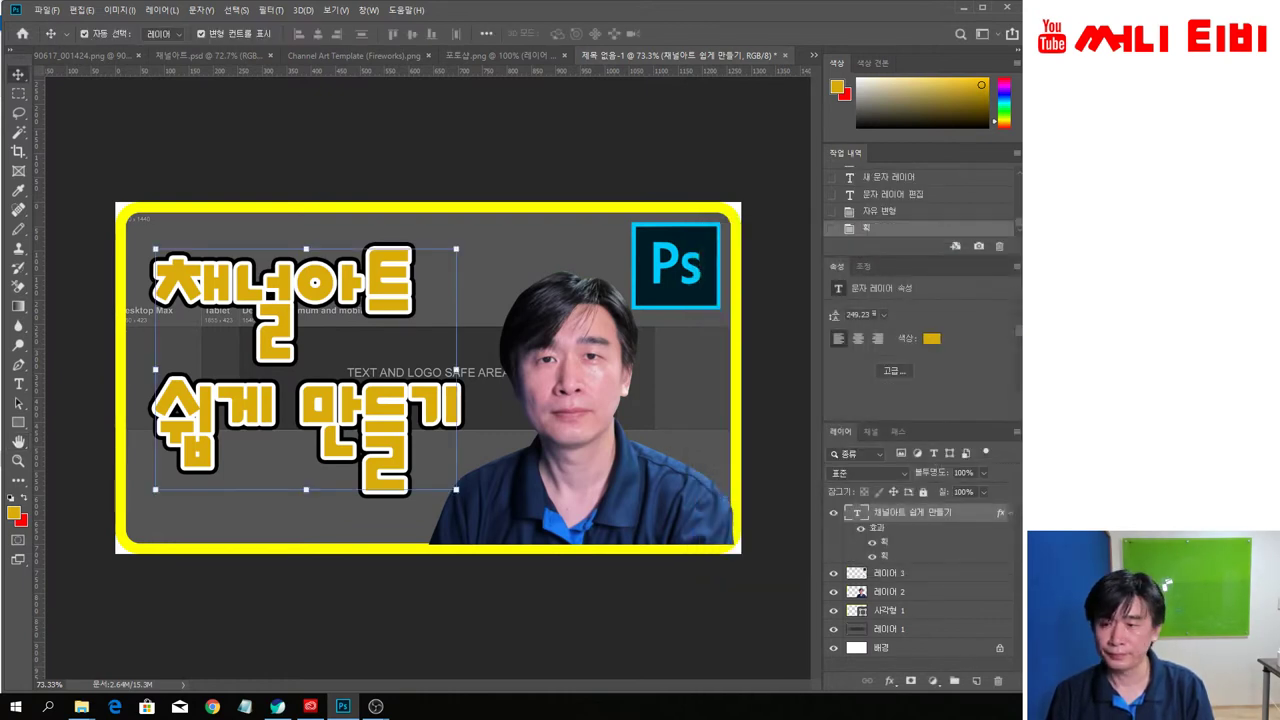
# Enlarge the outlined title by about 116% so it fills the space between the frame and the portrait
pyautogui.moveTo(456, 489); pyautogui.dragTo(491, 521)
pyautogui.moveTo(154, 249); pyautogui.dragTo(168, 206)
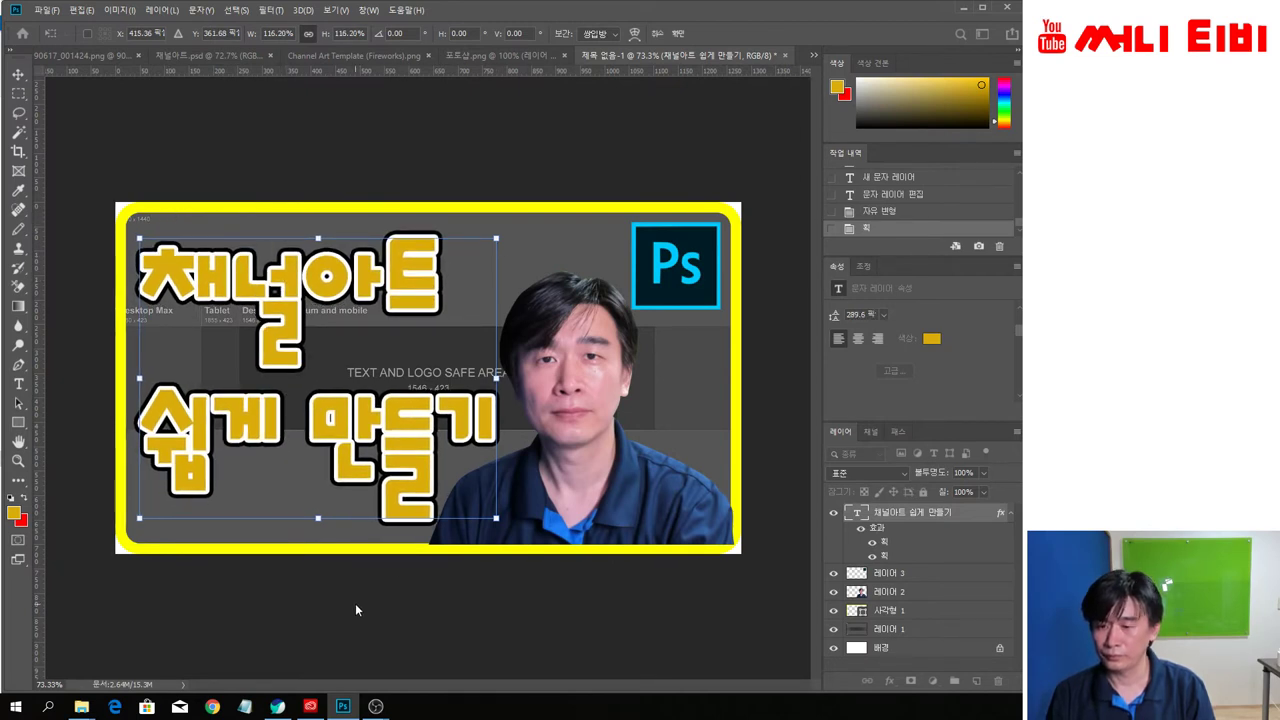
pyautogui.press('Return')
# Recolour only the title's first line, "채널아트", to red f50c33 and commit the text edit
pyautogui.doubleClick(283, 295)
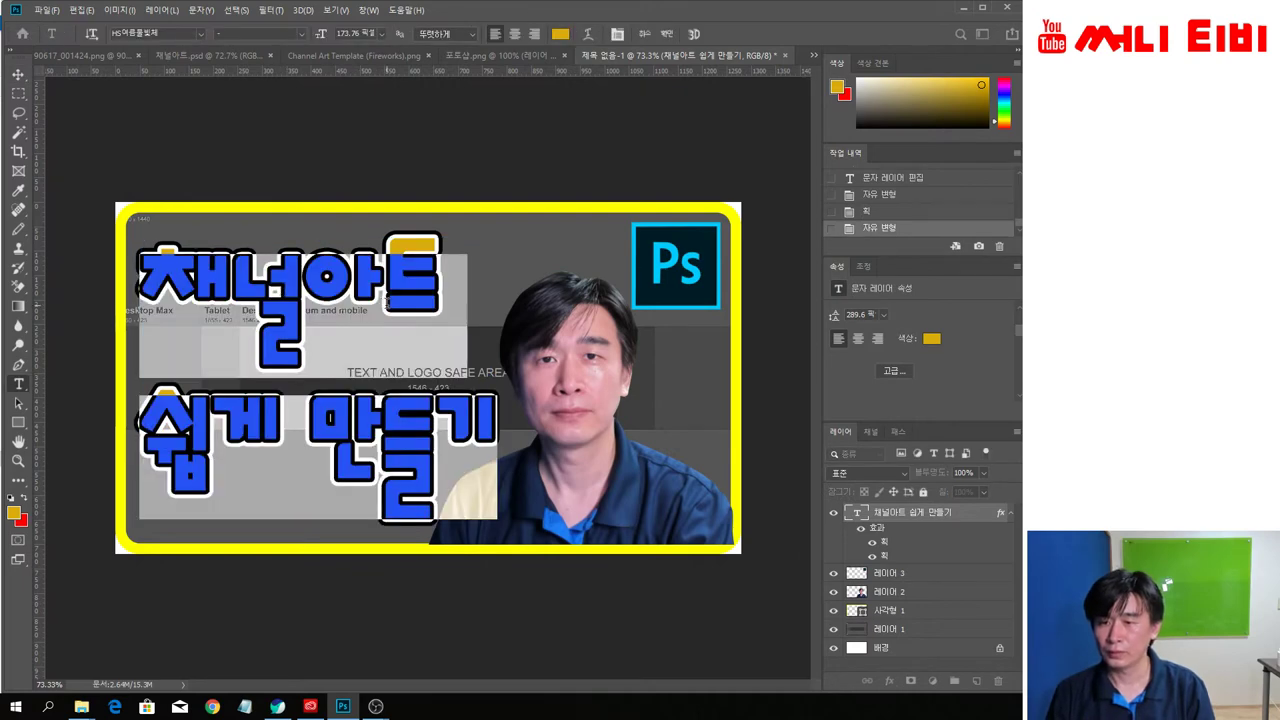
pyautogui.hotkey('shift', 'Up')
pyautogui.hotkey('shift', 'Left')
pyautogui.hotkey('shift', 'Left')
pyautogui.hotkey('shift', 'Left')
pyautogui.hotkey('shift', 'Left')
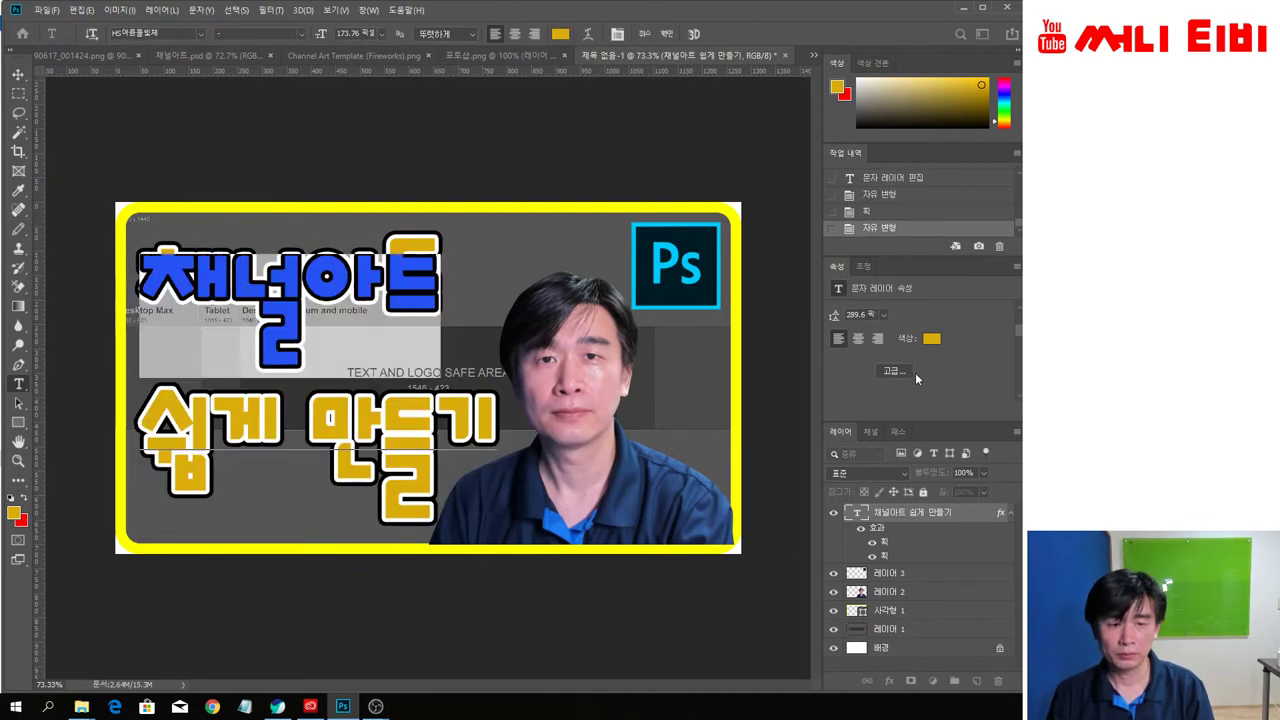
pyautogui.click(933, 339)
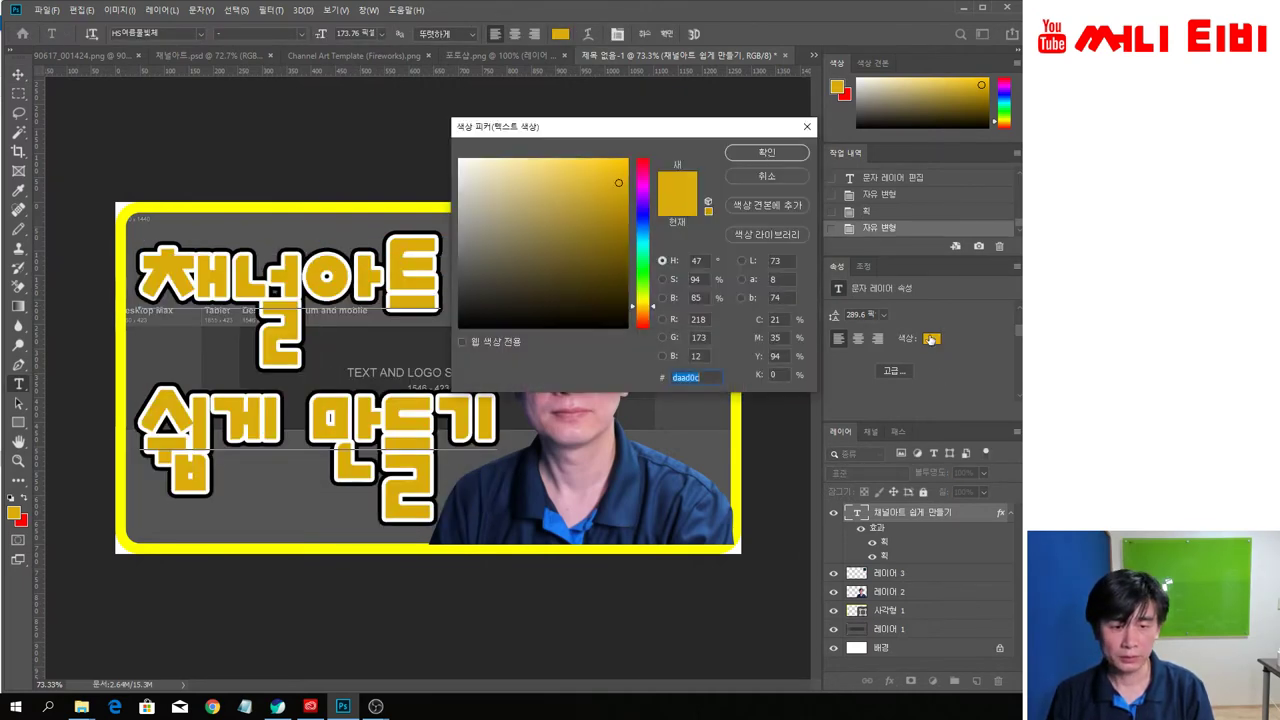
pyautogui.click(645, 164)
pyautogui.click(619, 164)
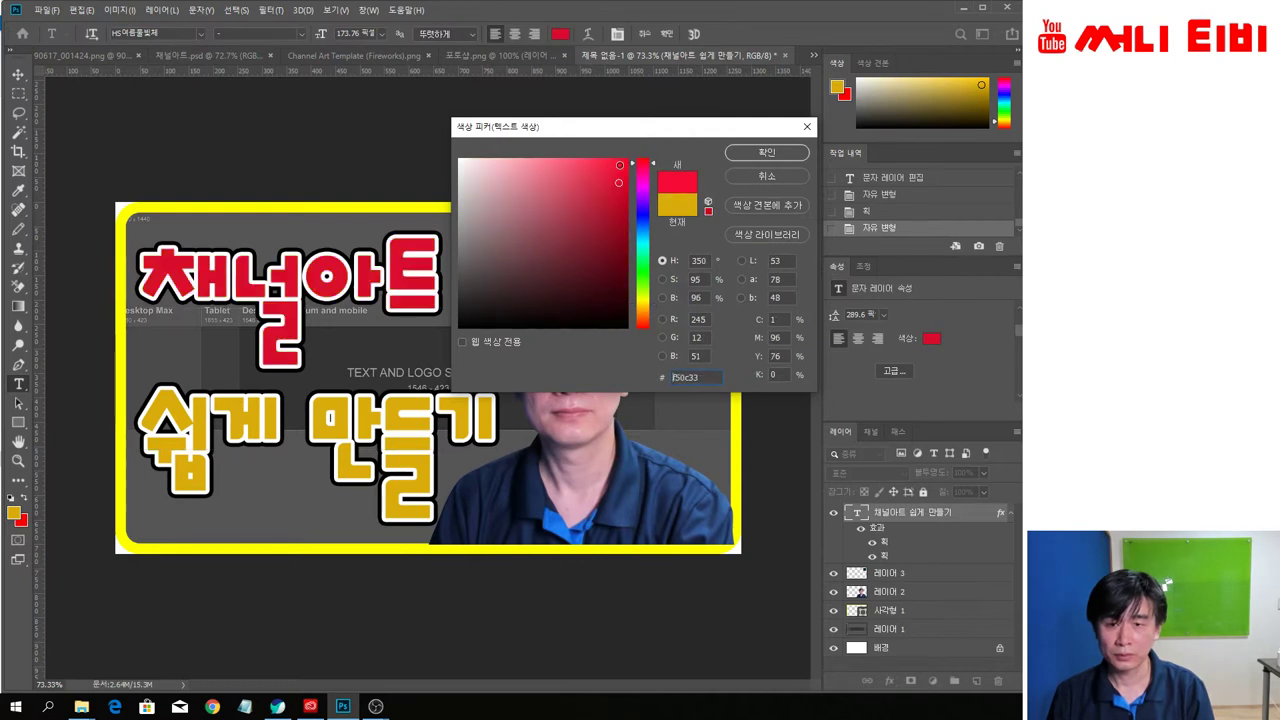
pyautogui.click(771, 150)
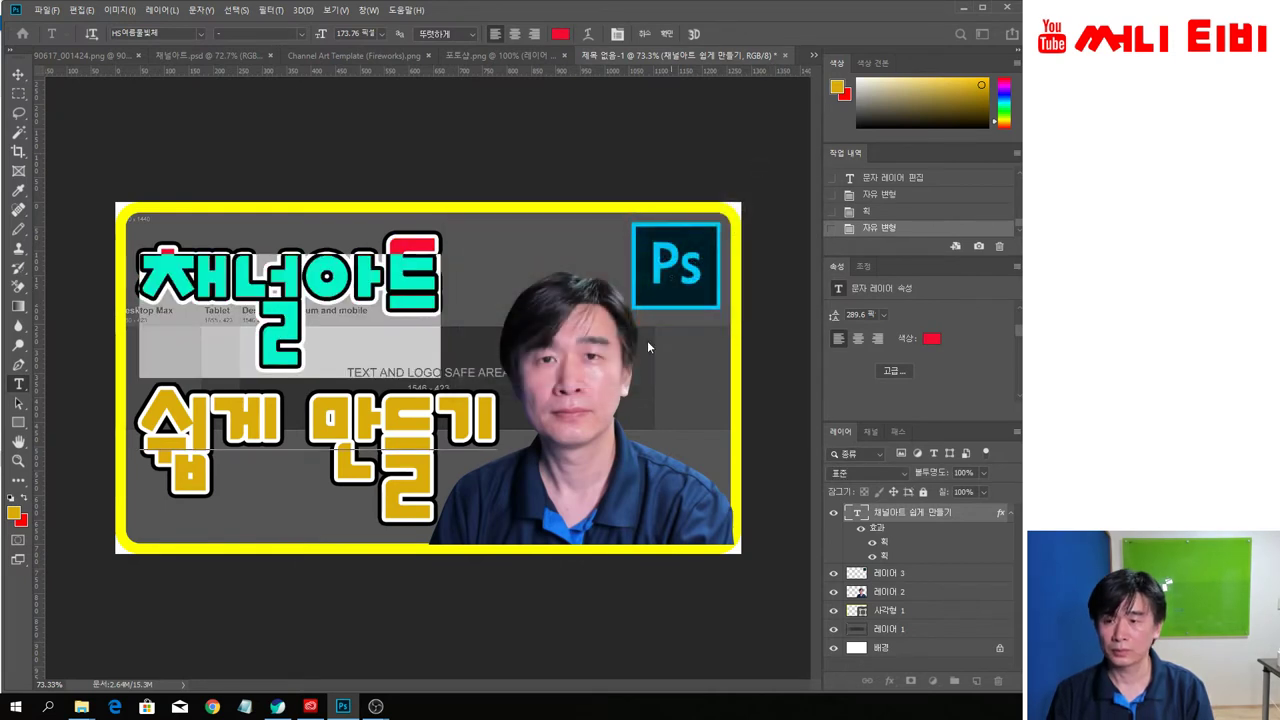
pyautogui.hotkey('ctrl', 'Return')
pyautogui.press('v')
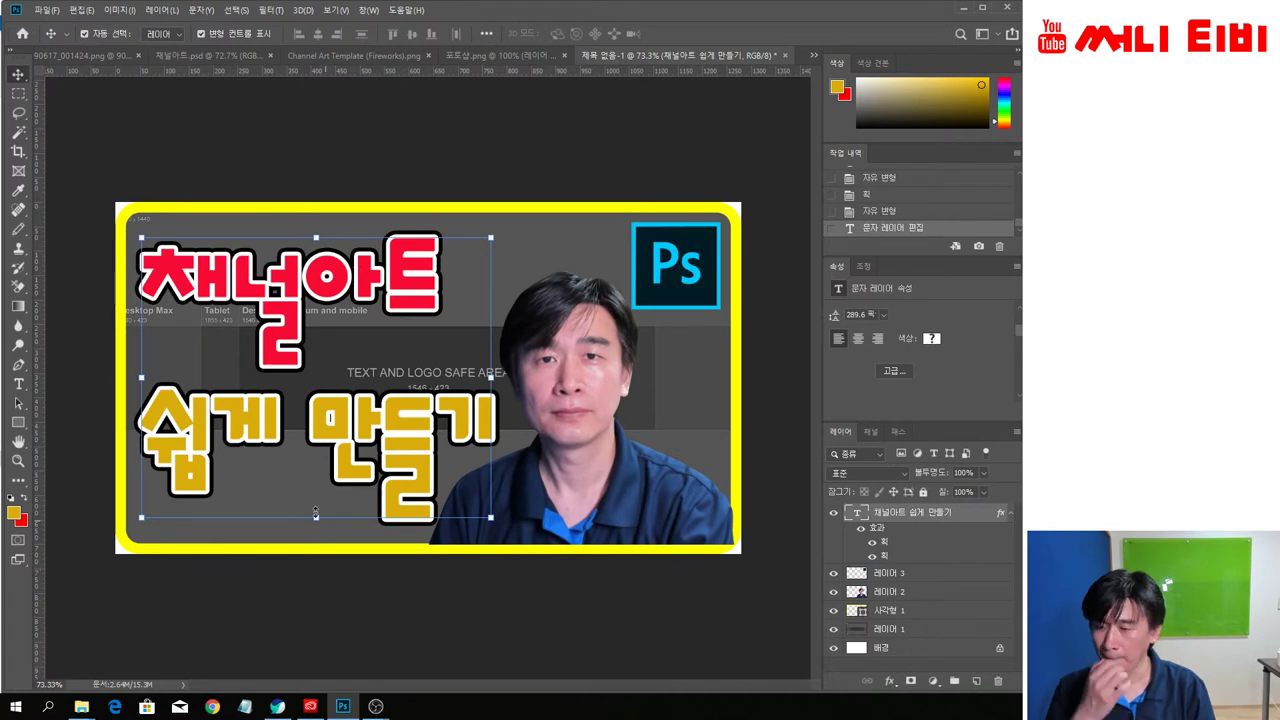
# Recolour the word "쉽게" in the title's second line to orange f06c14, commit the text and deselect the layer
pyautogui.doubleClick(252, 432)
pyautogui.moveTo(282, 430); pyautogui.dragTo(186, 408)
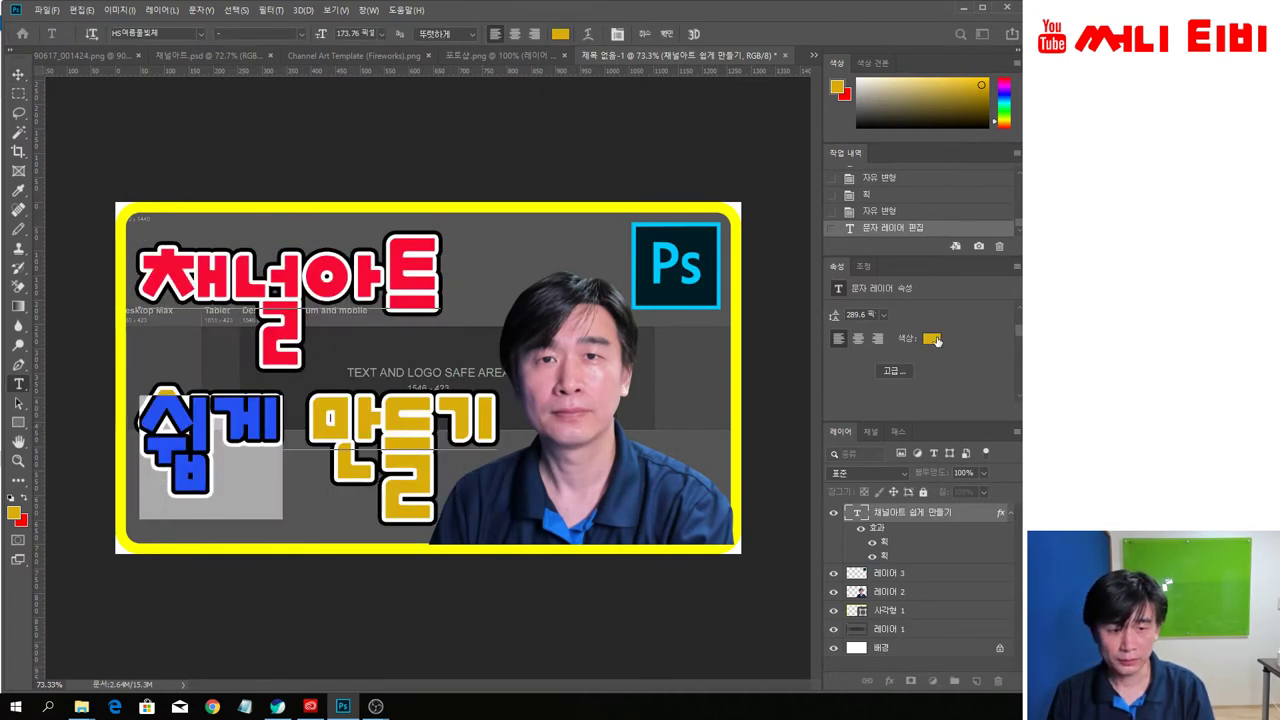
pyautogui.click(933, 338)
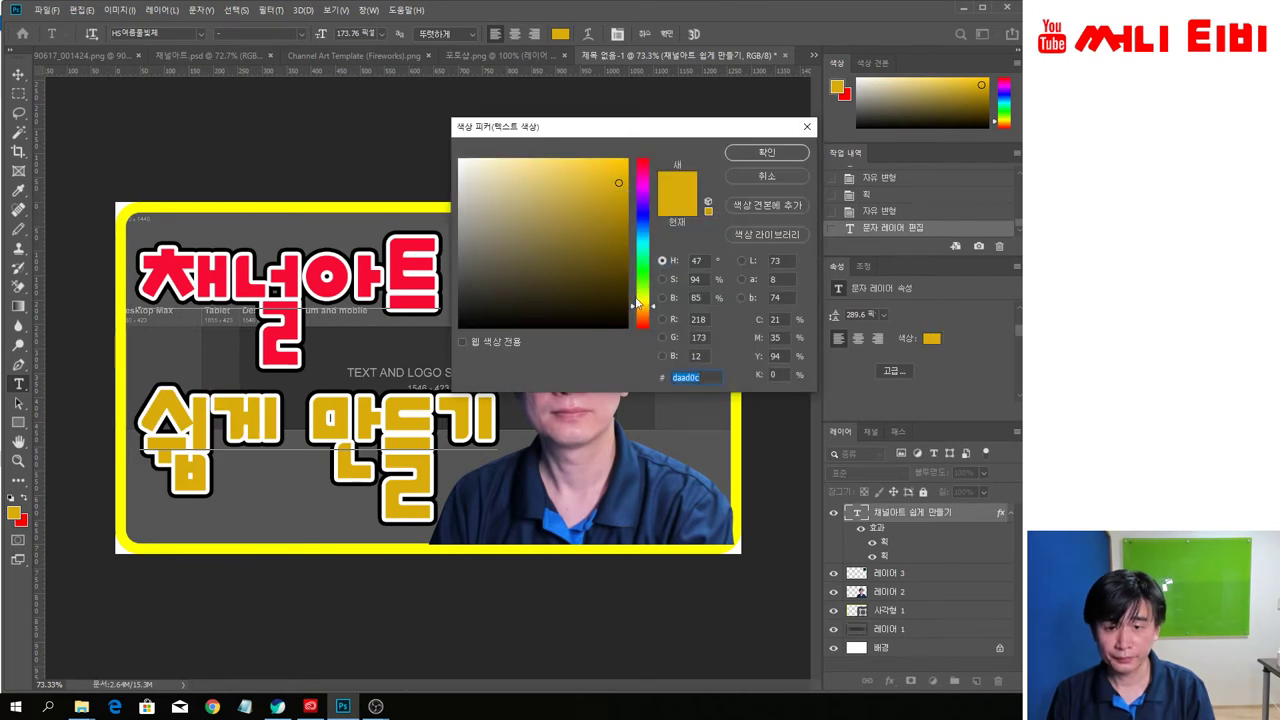
pyautogui.click(645, 317)
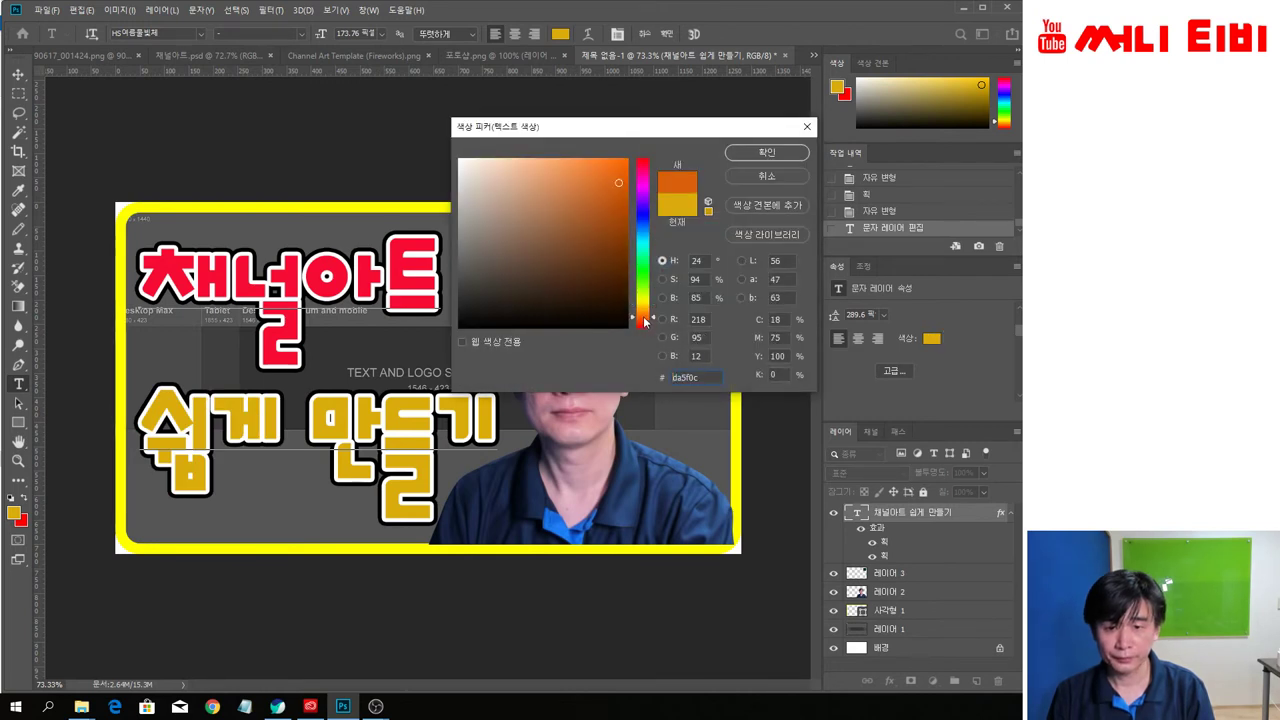
pyautogui.click(601, 198)
pyautogui.click(614, 168)
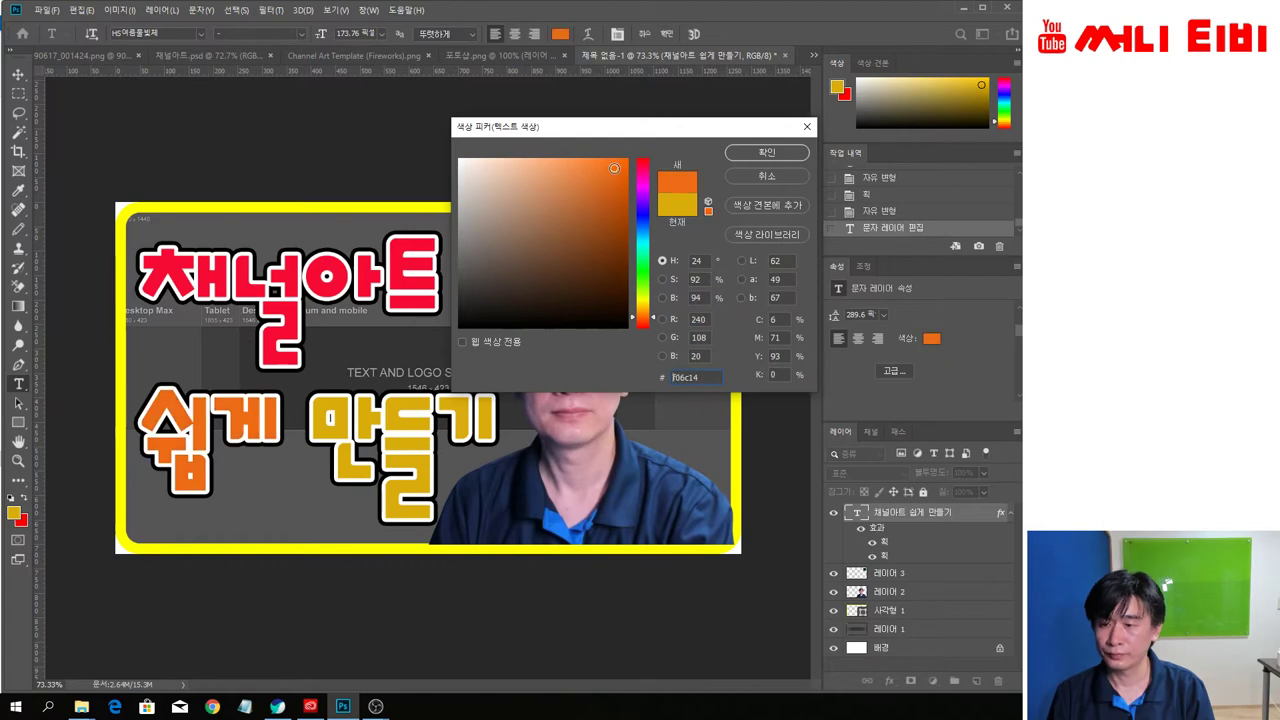
pyautogui.click(767, 152)
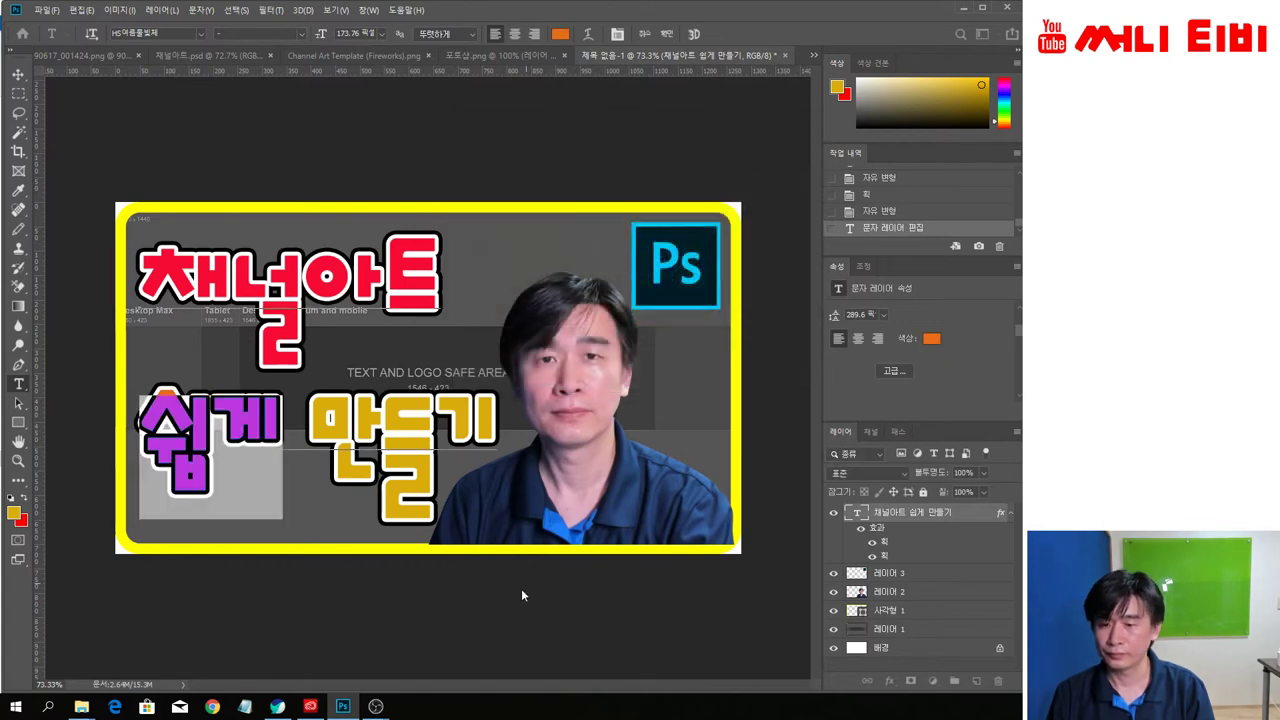
pyautogui.hotkey('ctrl', 'Return')
pyautogui.press('v')
pyautogui.click(563, 628)
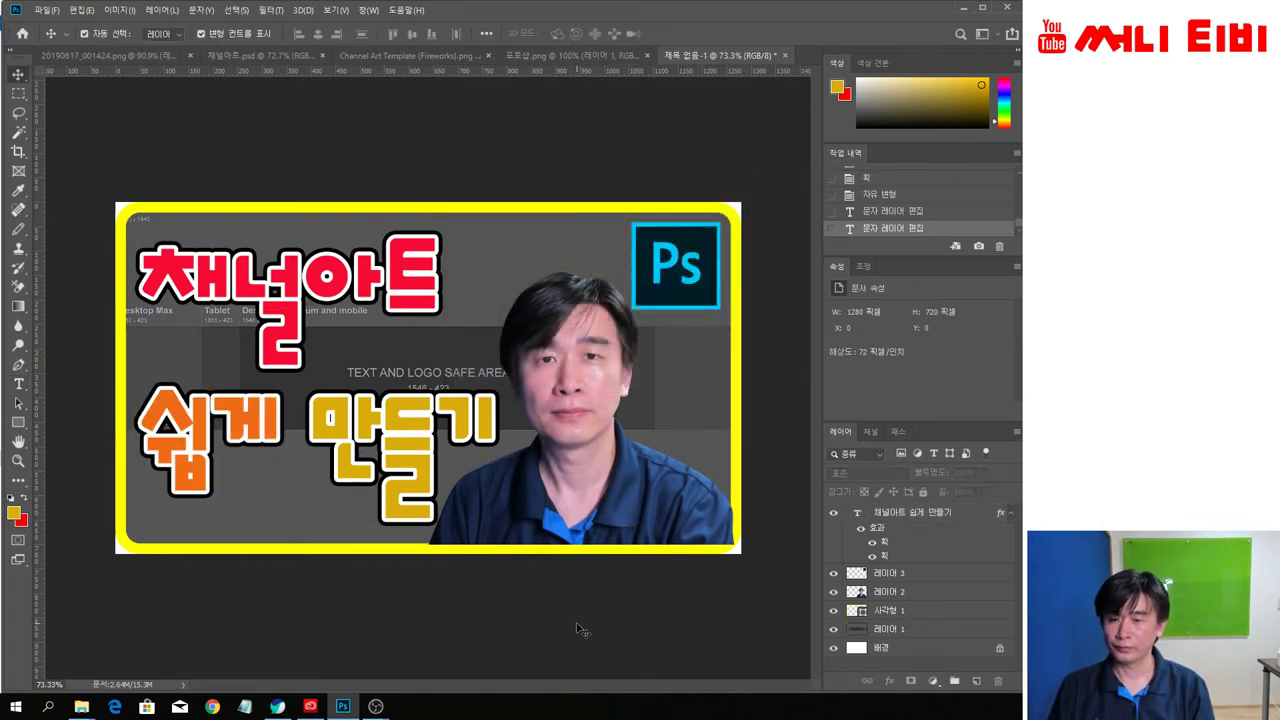
# Save the thumbnail as a JPEG named 채널아트1 in the 다운로드 folder at quality 12
pyautogui.scroll(-2, 576, 621)
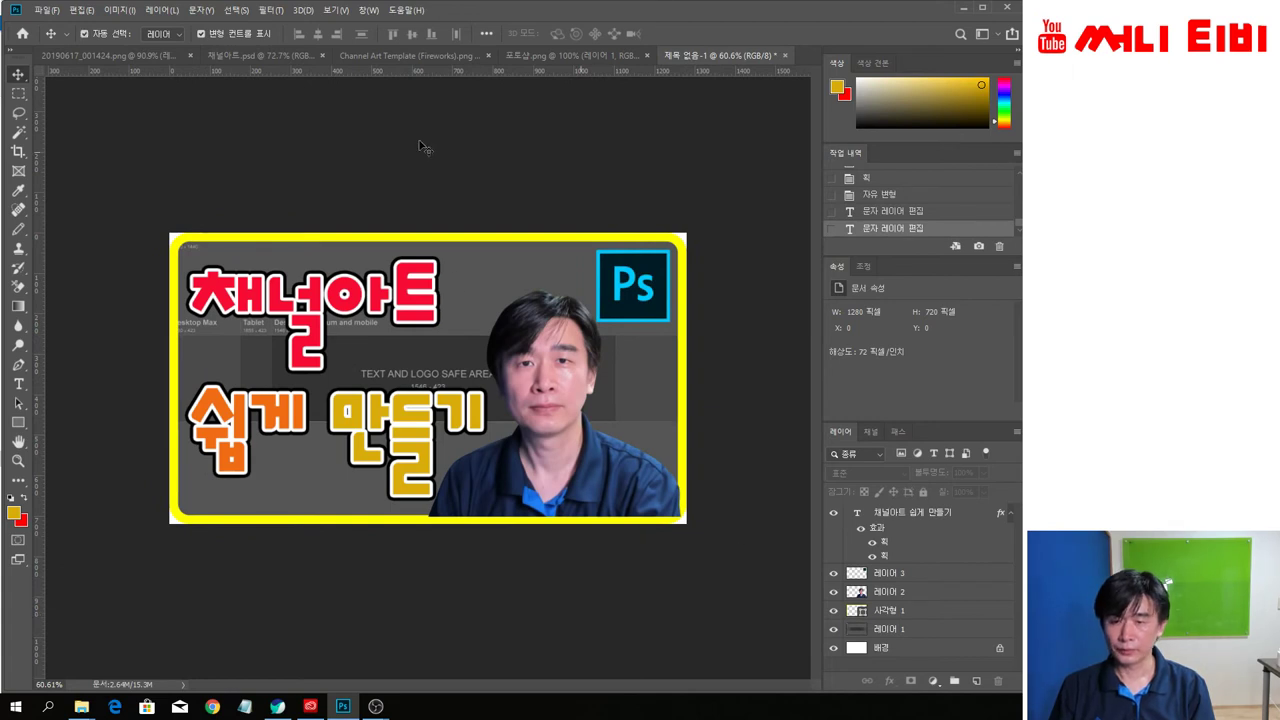
pyautogui.click(47, 10)
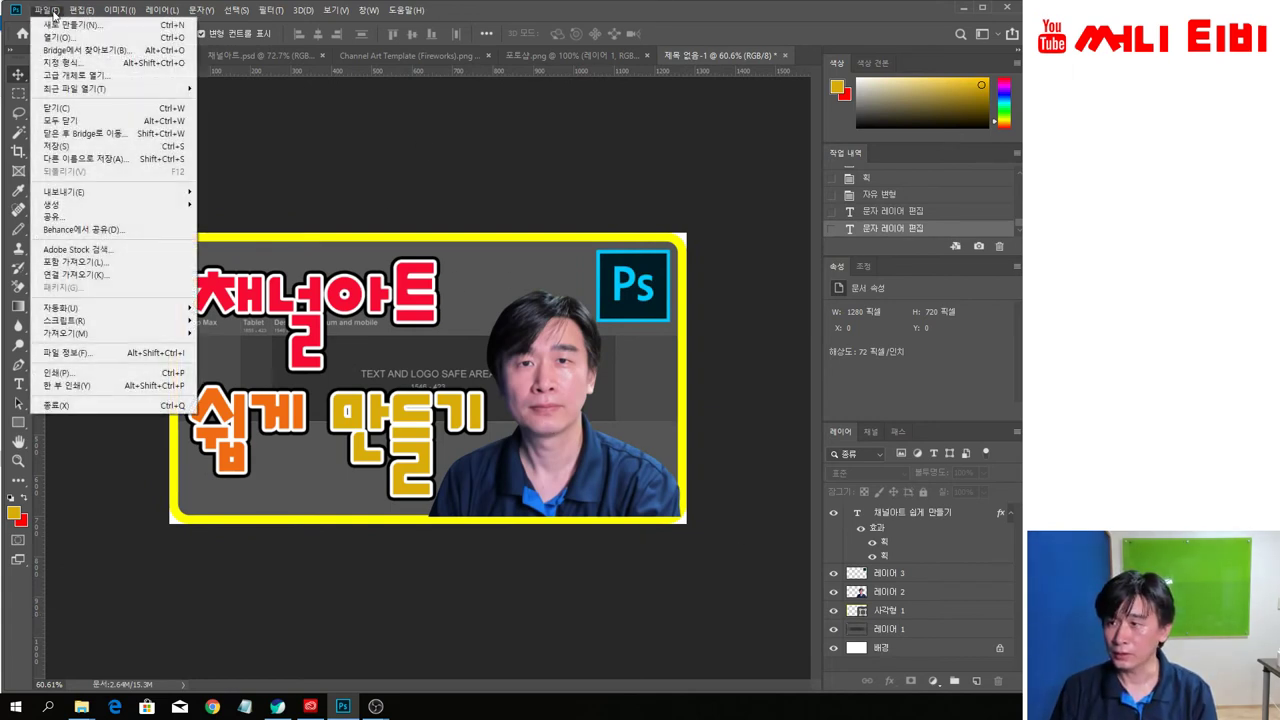
pyautogui.click(88, 159)
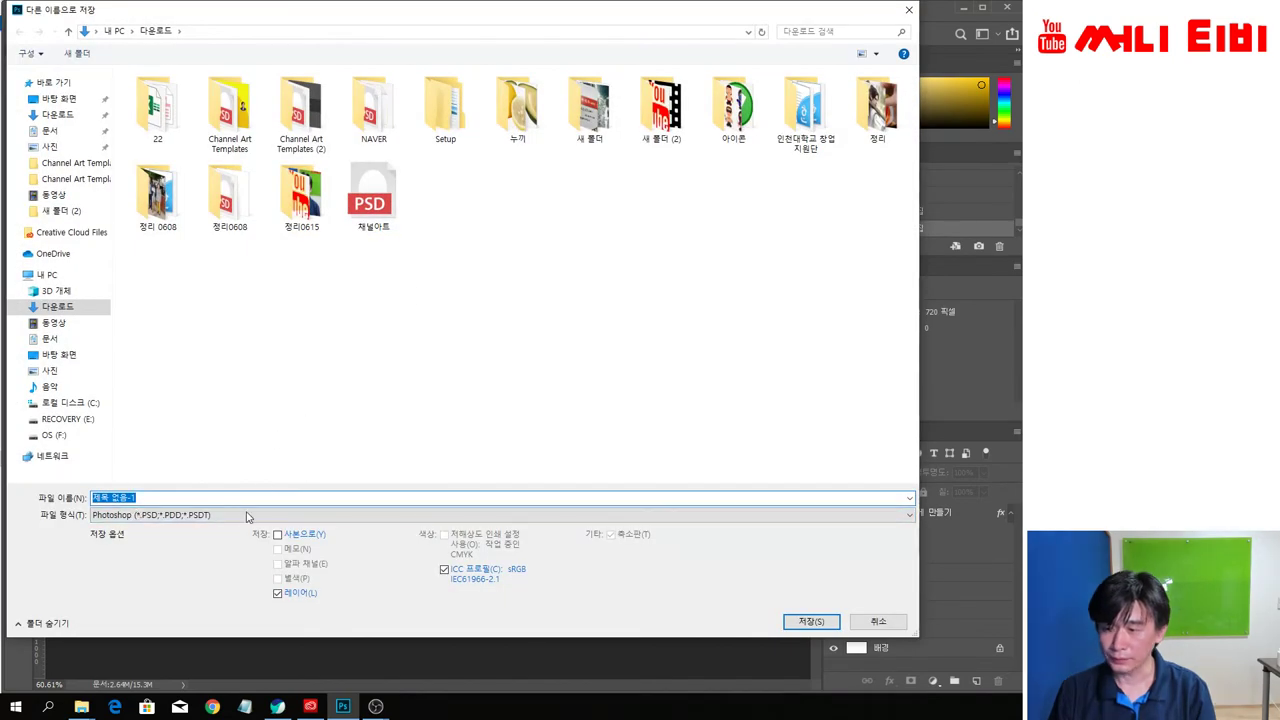
pyautogui.click(247, 516)
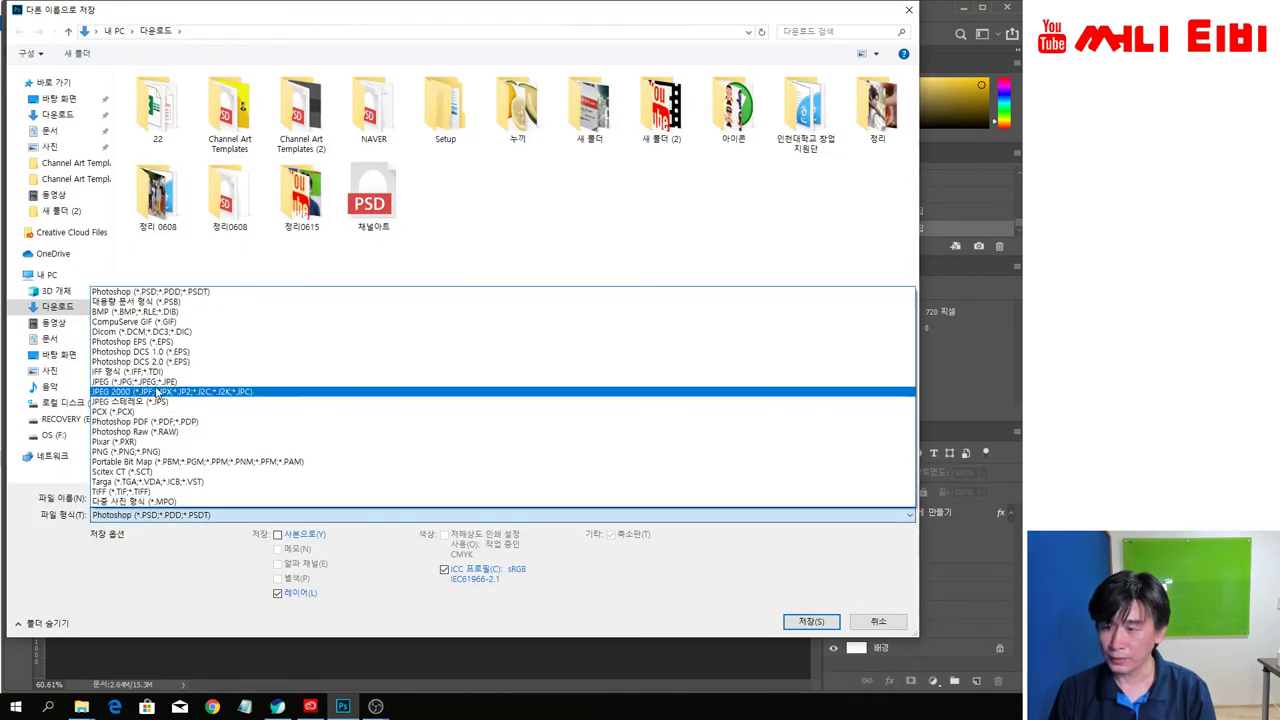
pyautogui.click(160, 381)
pyautogui.moveTo(155, 496); pyautogui.dragTo(89, 499)
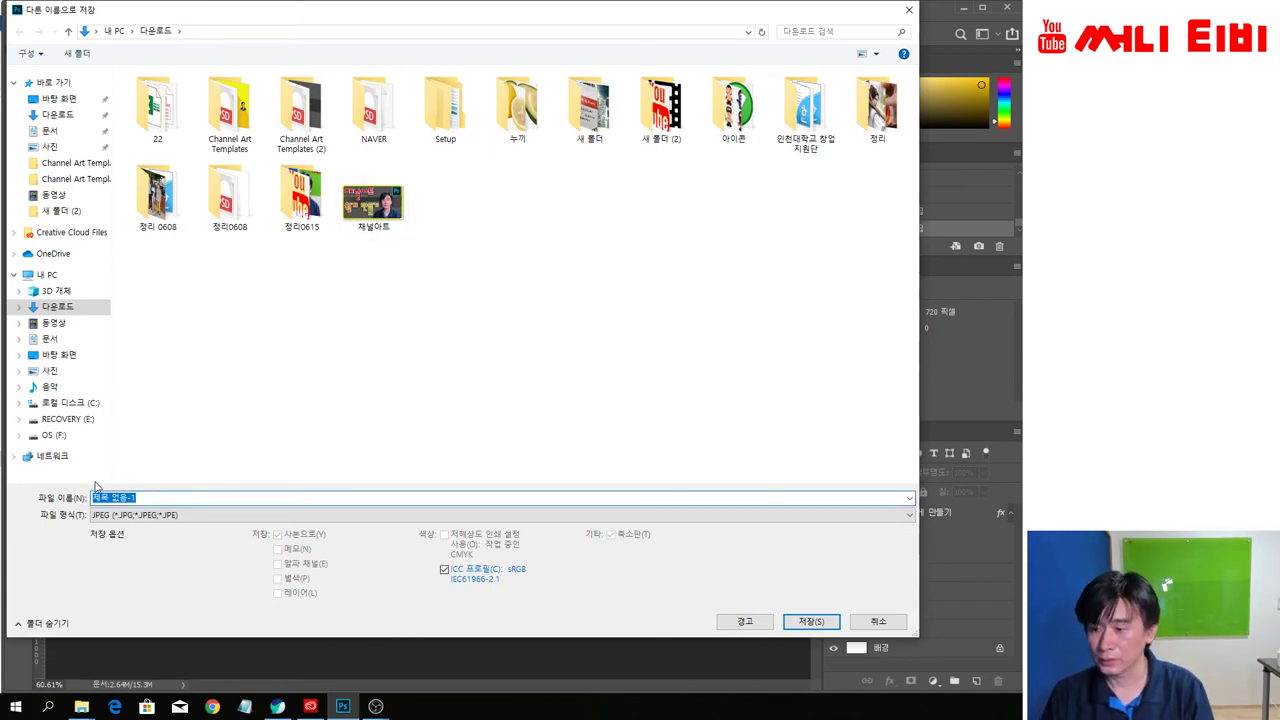
pyautogui.write('ㅊ')
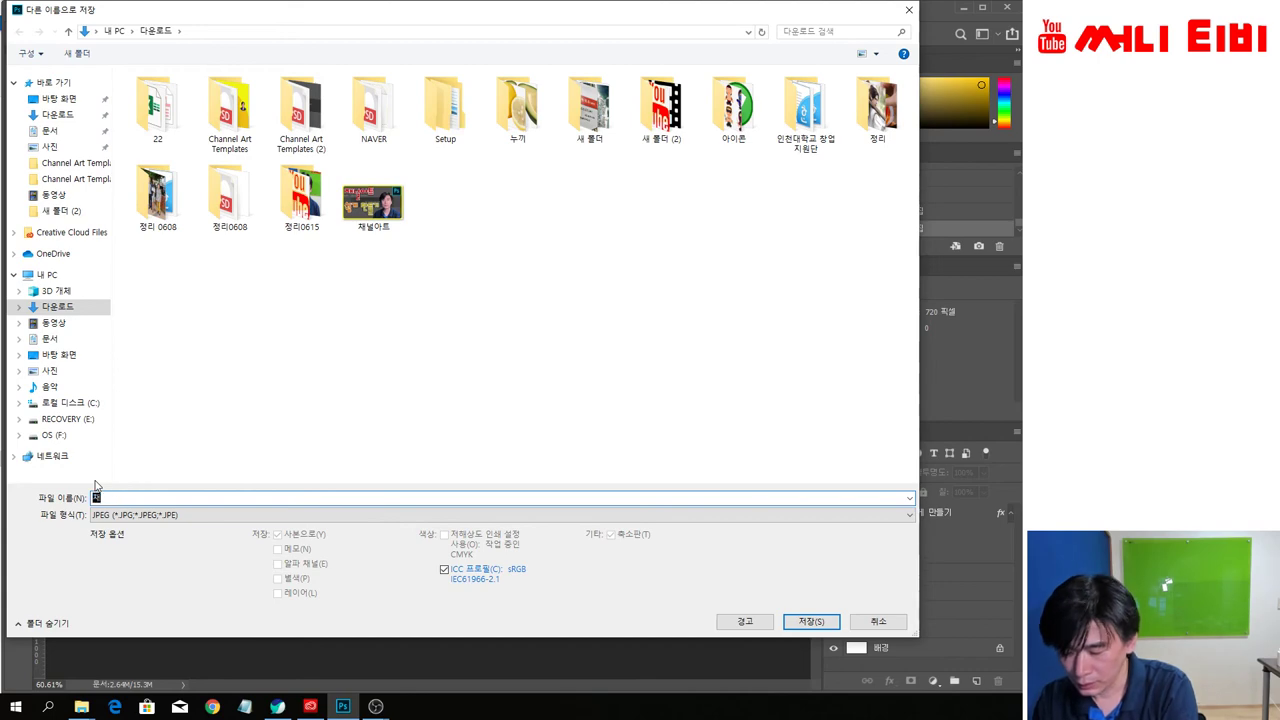
pyautogui.write('ㅐ널ㅇㅏ트')
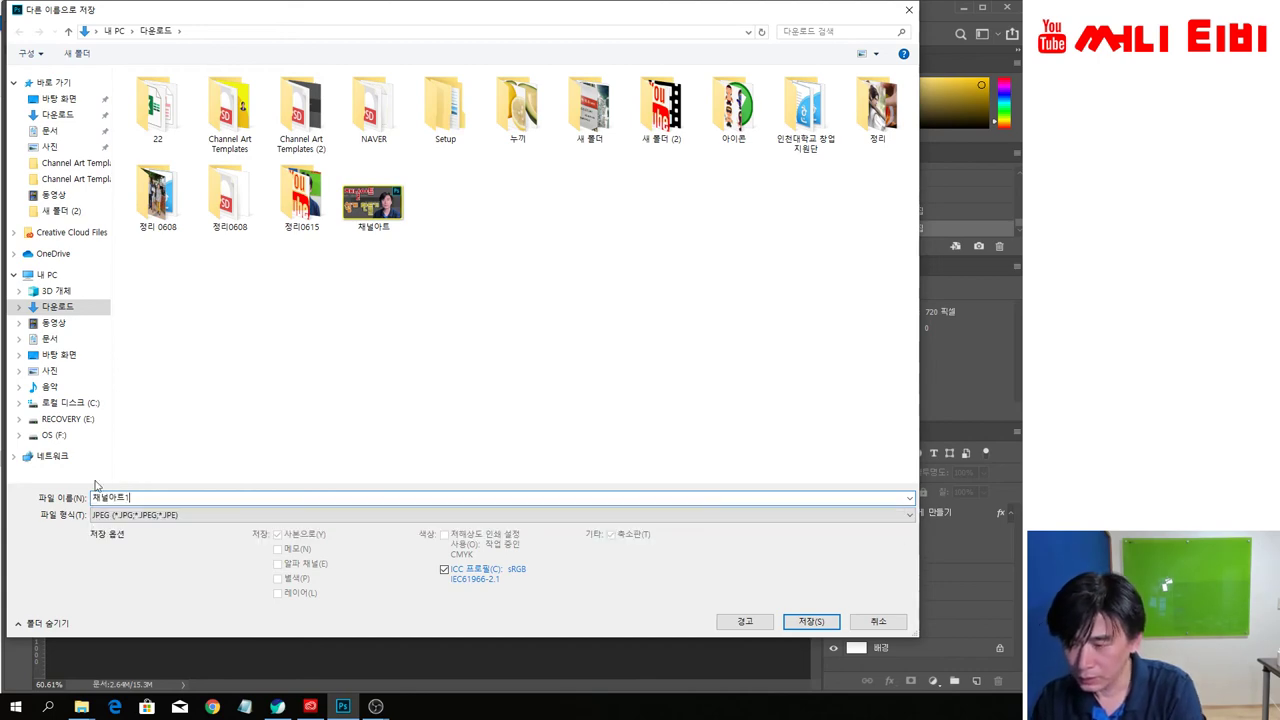
pyautogui.press('Return')
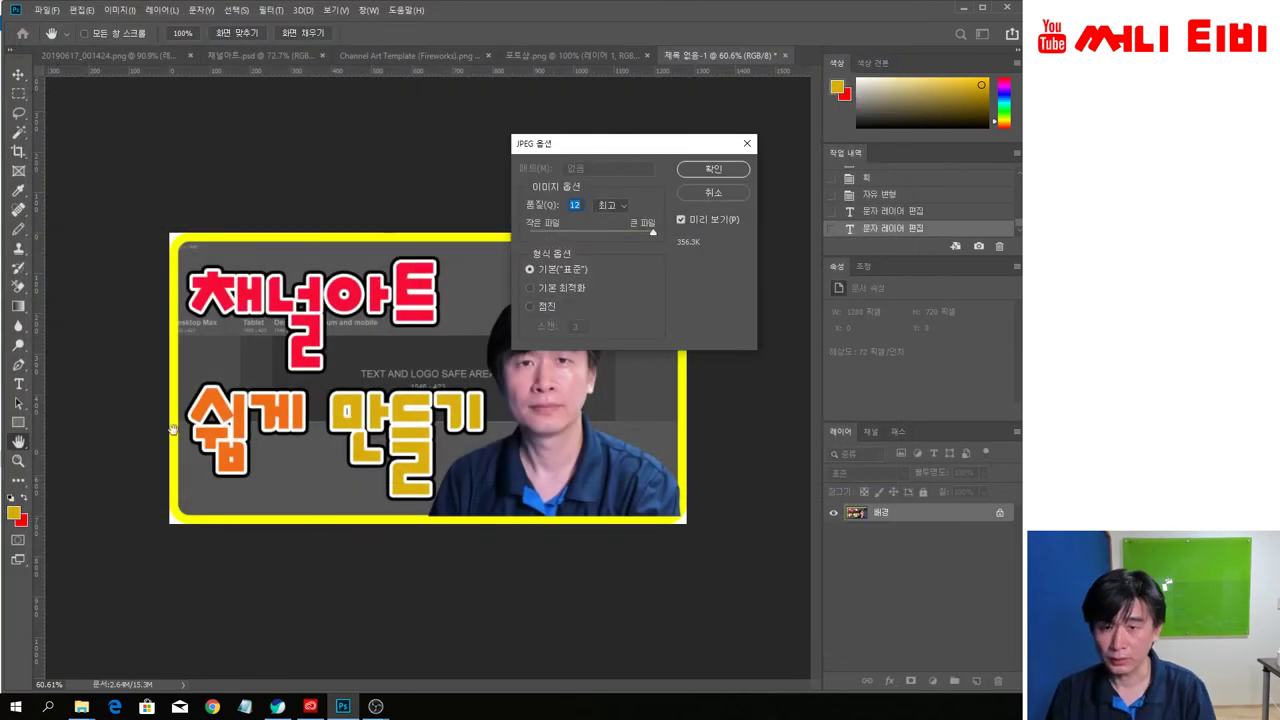
pyautogui.click(707, 174)
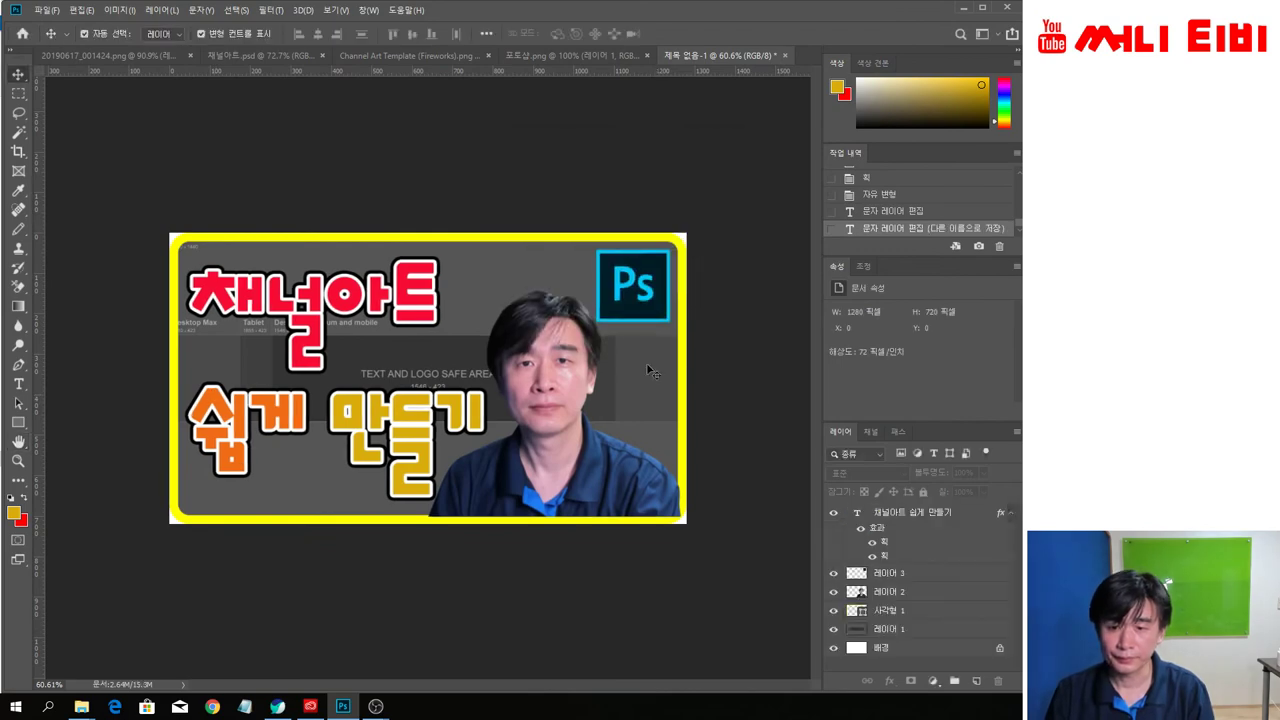
# Compare the 채널아트.psd thumbnail with the "썸네일 쉽게 만들기" thumbnail in the other open document
pyautogui.hotkey('ctrl', '+')
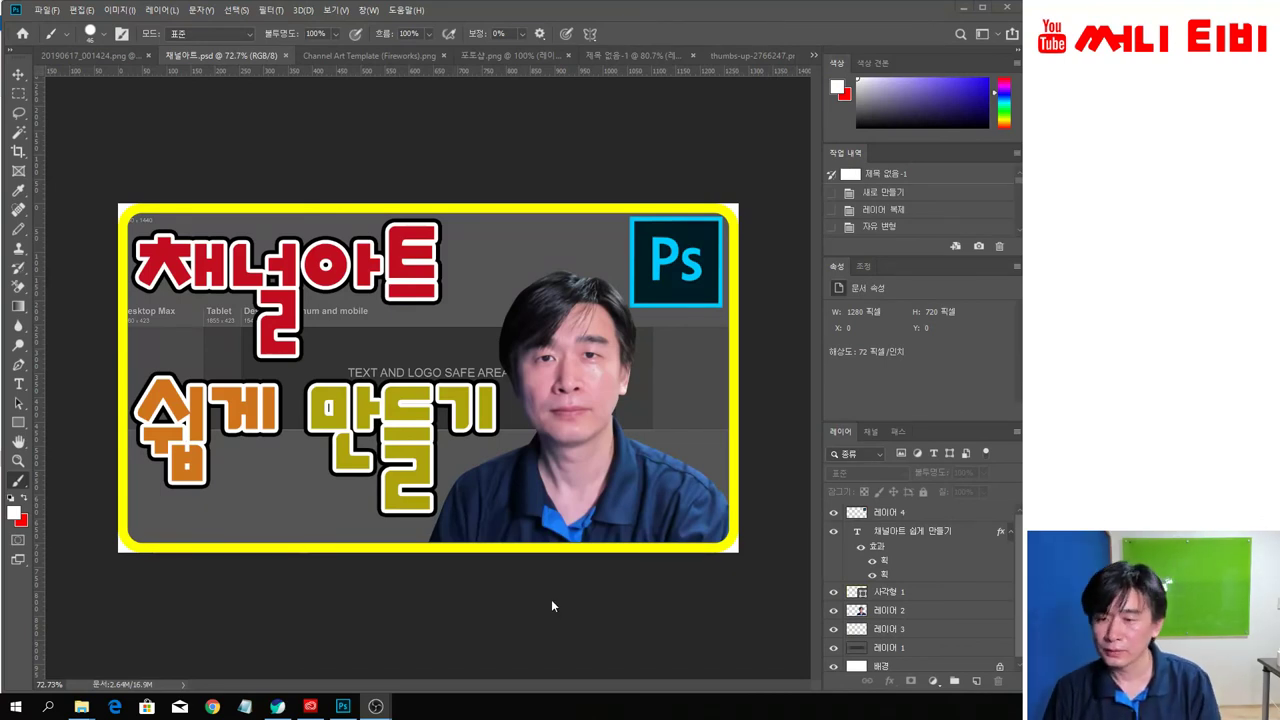
pyautogui.click(616, 56)
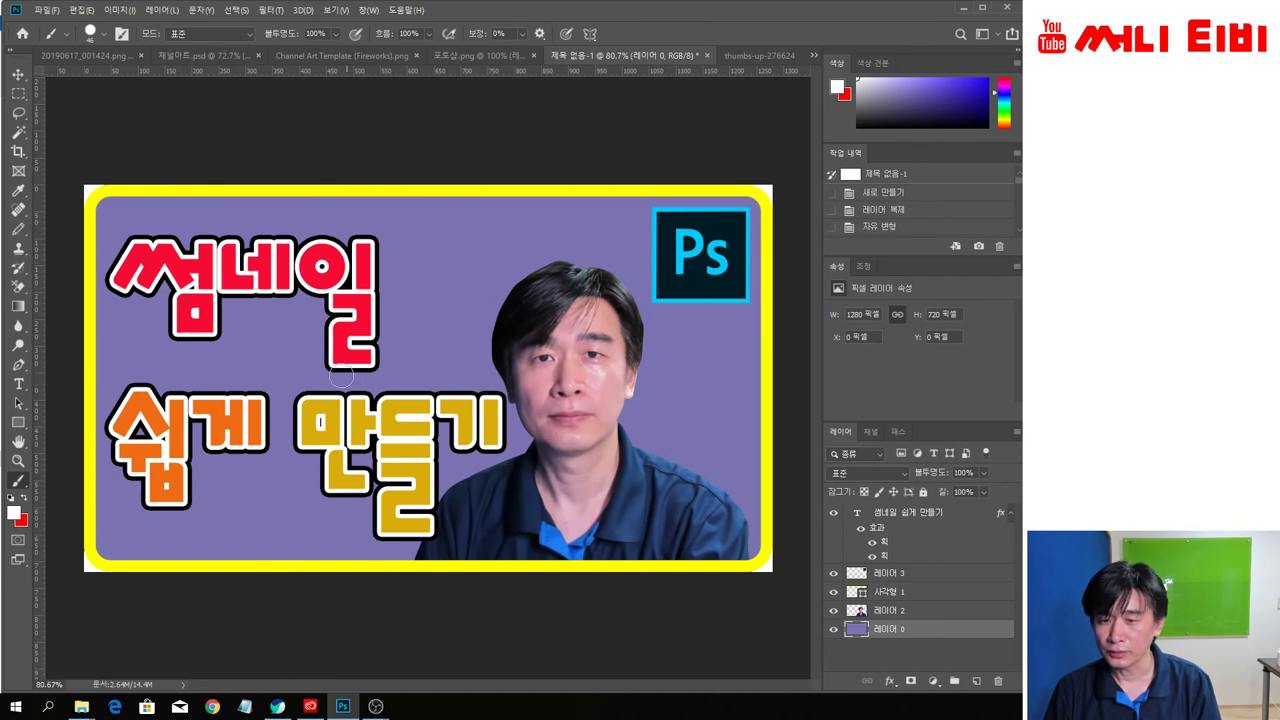
pyautogui.click(195, 55)
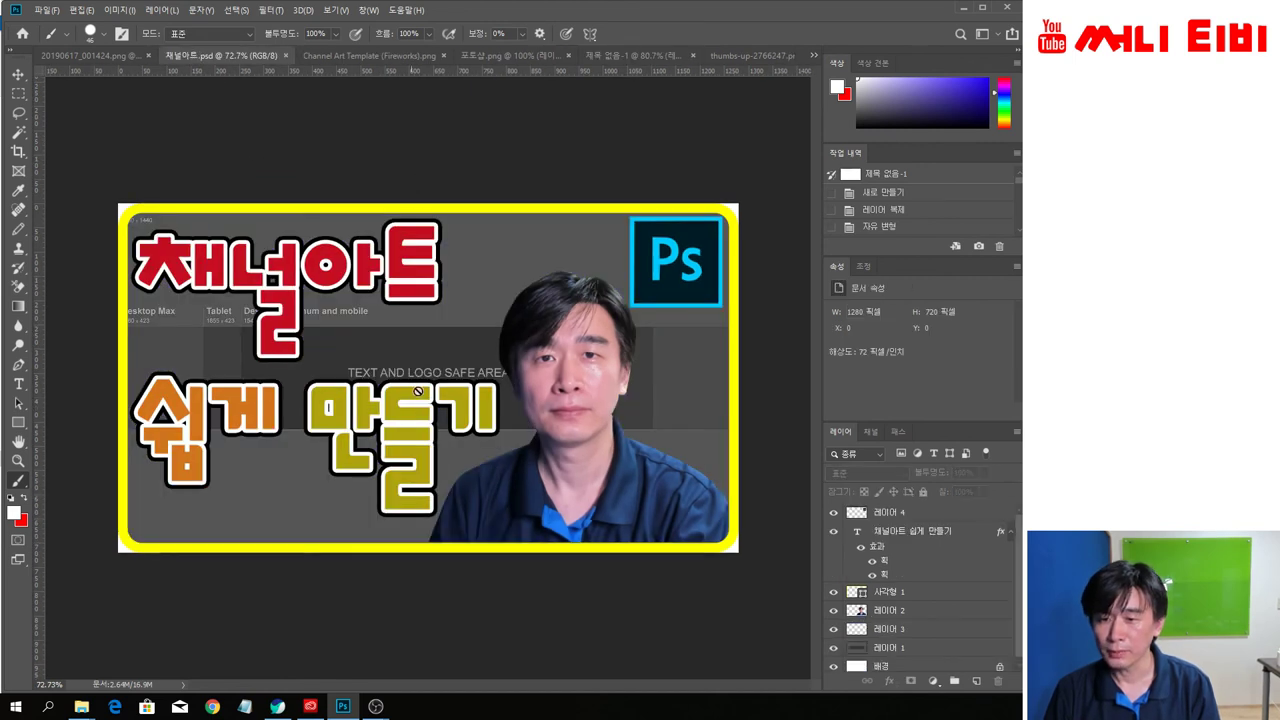
pyautogui.click(646, 54)
pyautogui.click(226, 52)
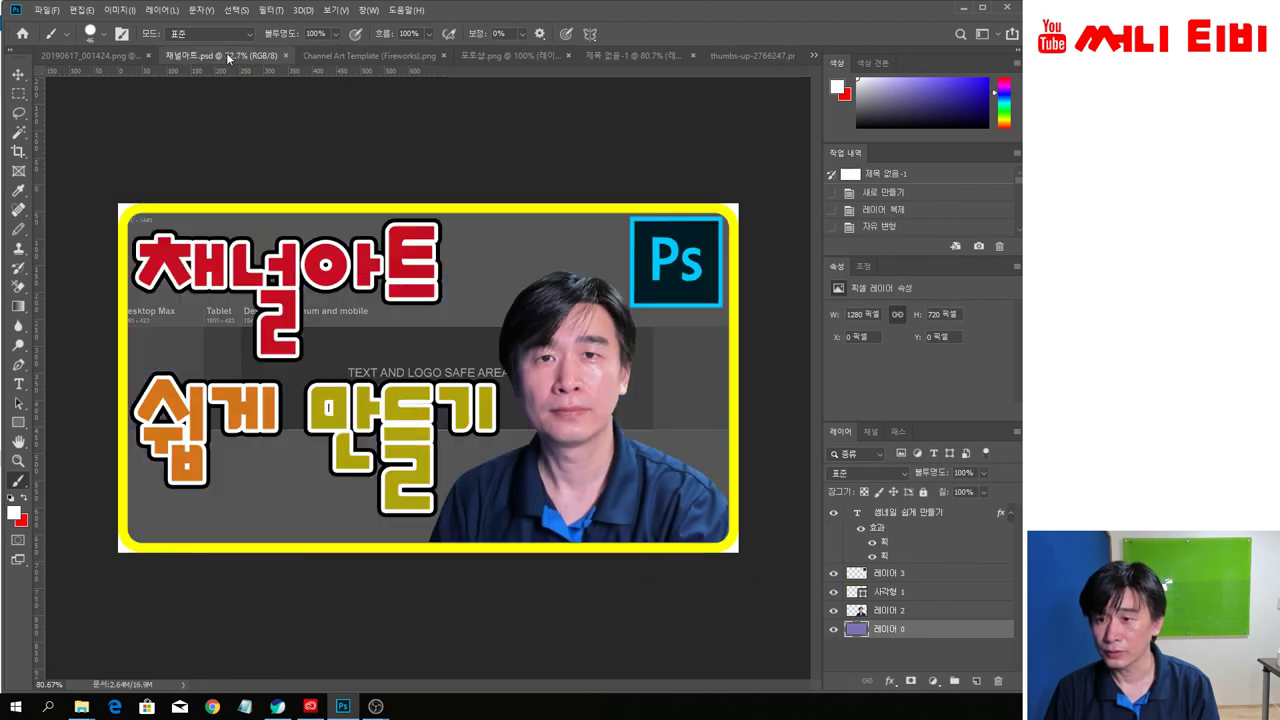